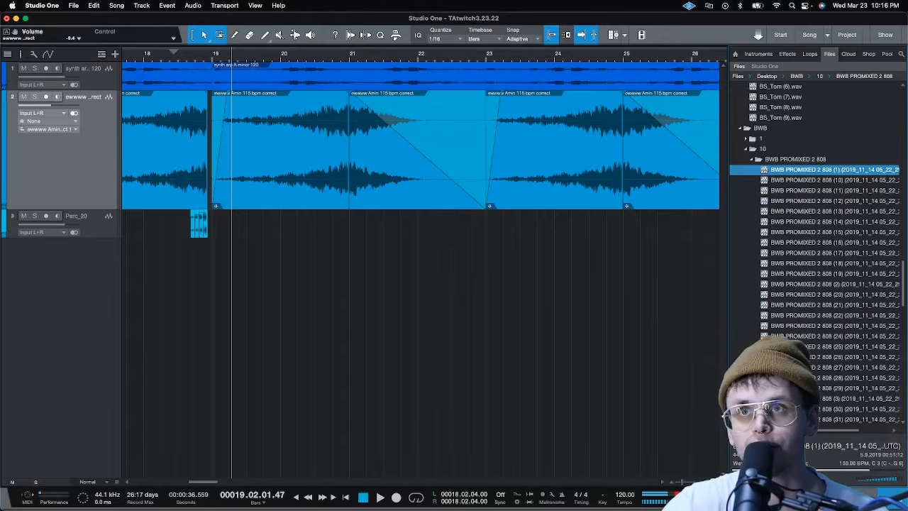
Audition the BWB PROMIXED 2 808 samples and send sample (13) to a new SampleOne instrument
key("Down")
key("Down")
key("Down")
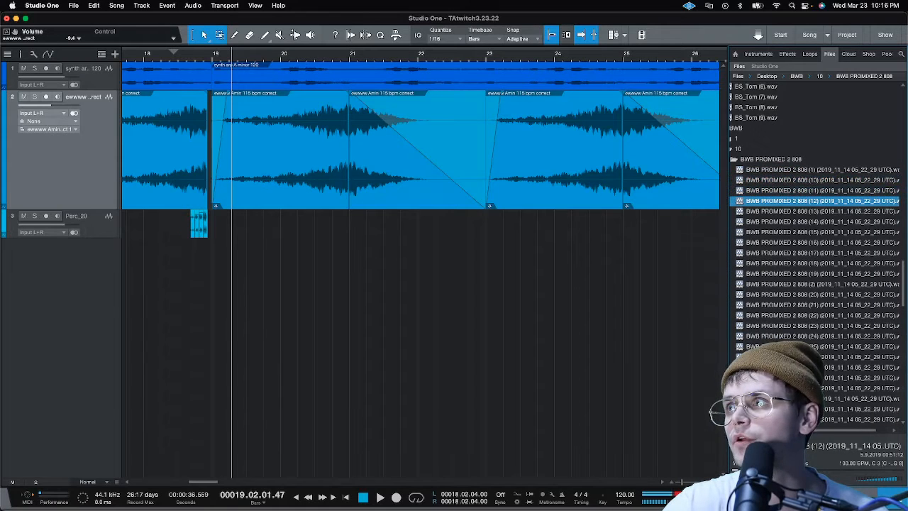
key("Down")
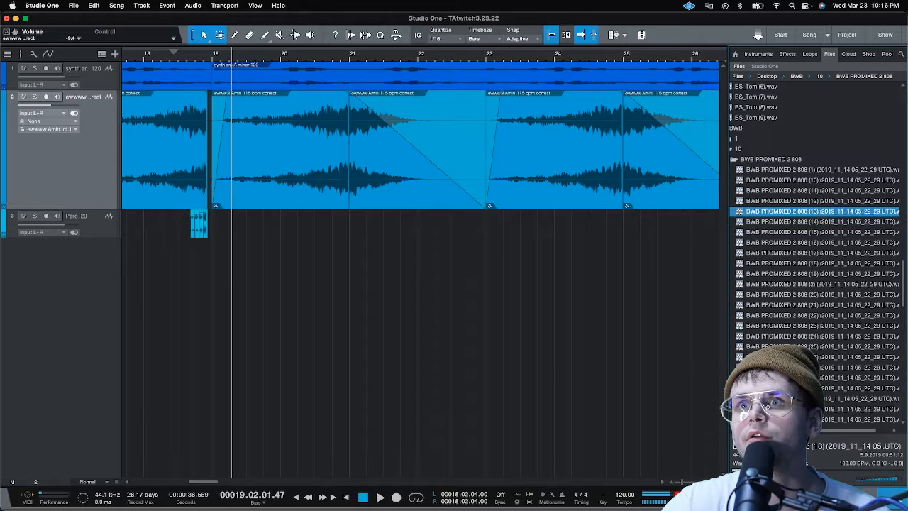
scroll(861, 435, "right", 2)
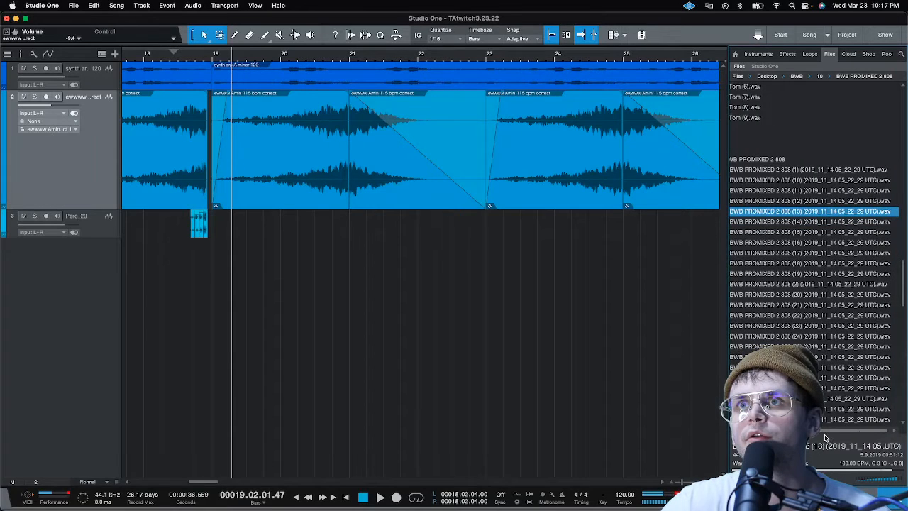
scroll(825, 438, "left", 4)
scroll(841, 440, "right", 4)
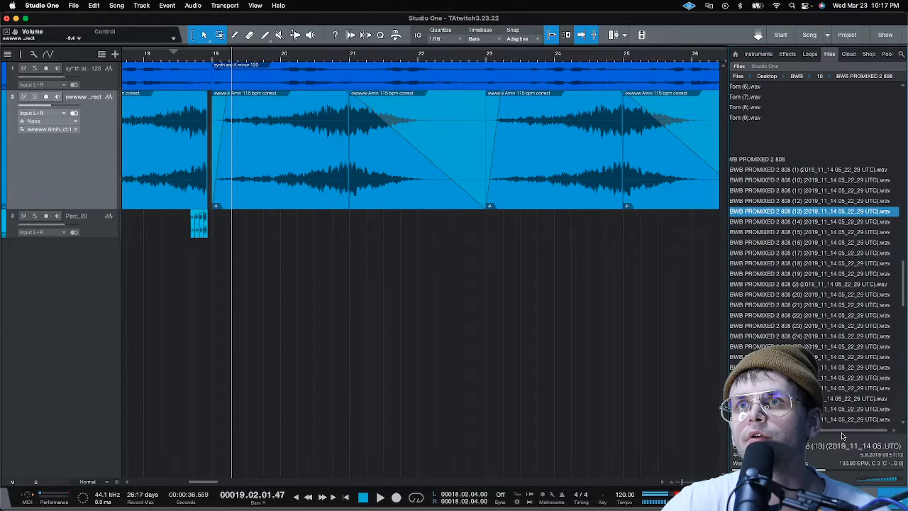
right_click(811, 213)
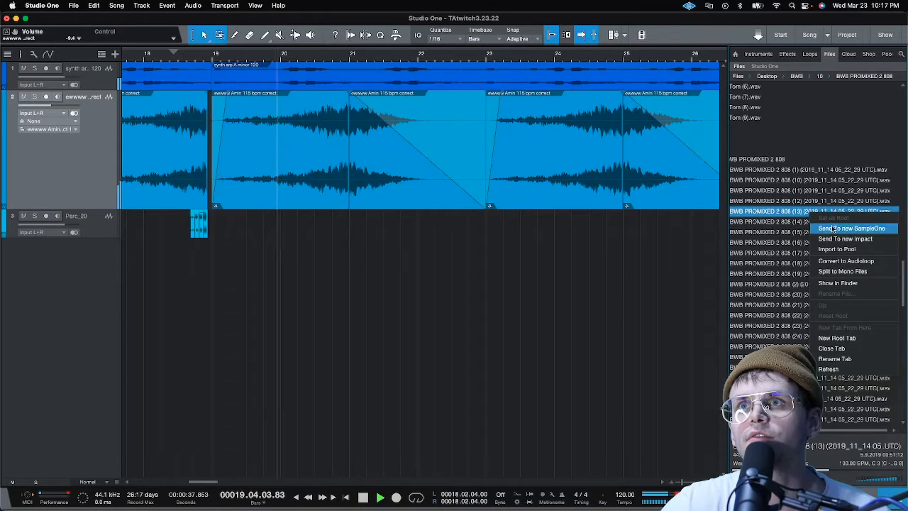
left_click(816, 229)
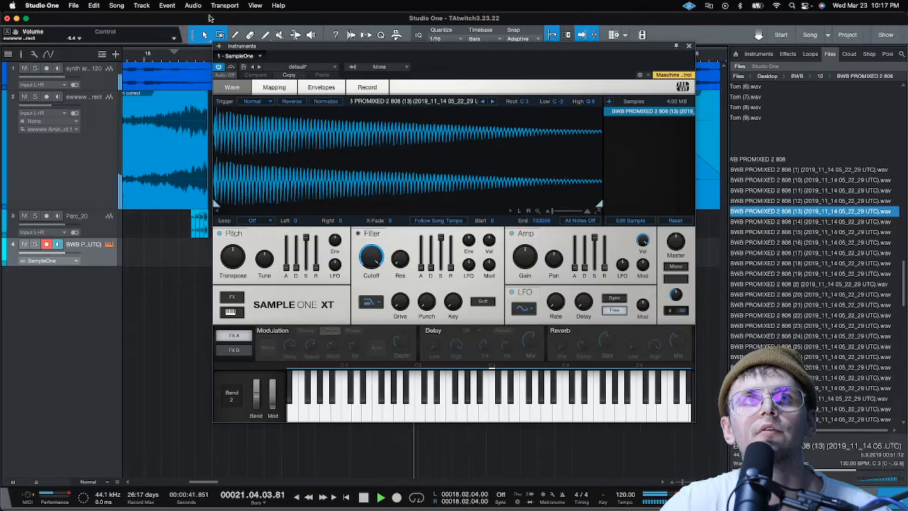
Insert the PreSonus Tuner effect on the new SampleOne 808 track
left_click(788, 54)
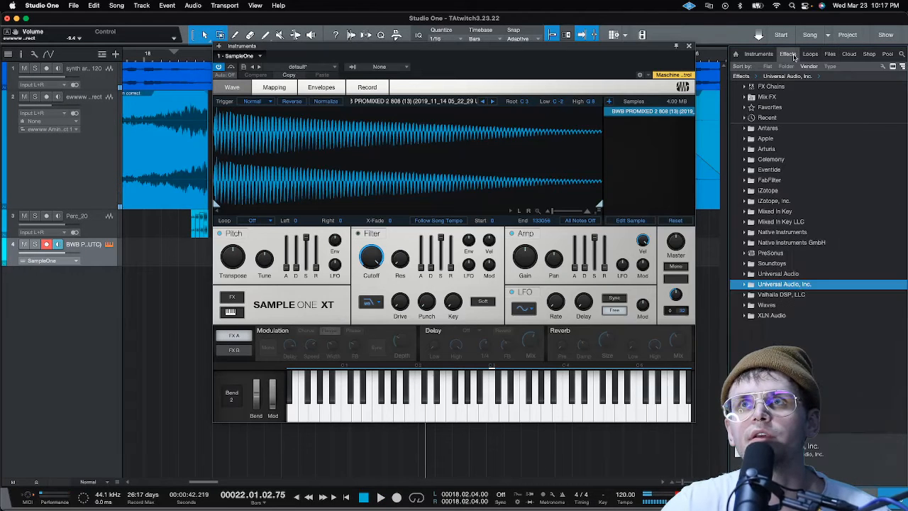
left_click(764, 254)
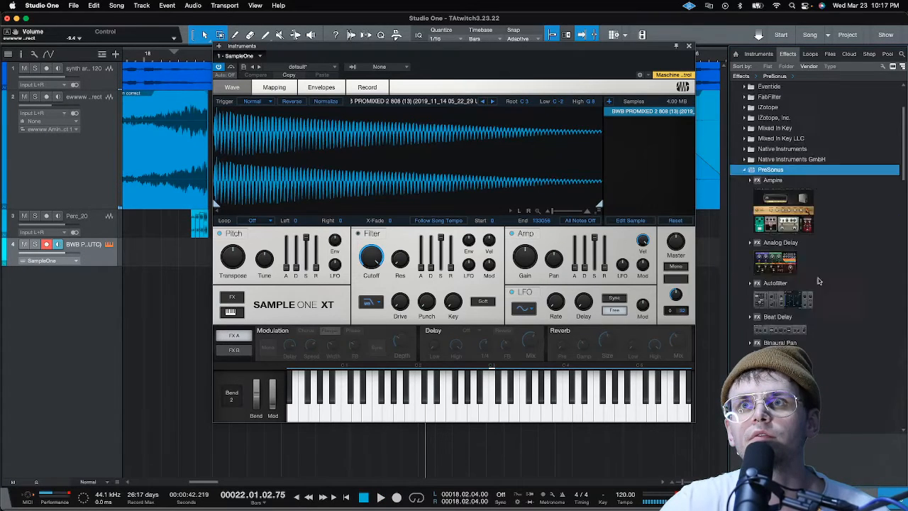
scroll(818, 277, "down", 10)
scroll(814, 282, "down", 3)
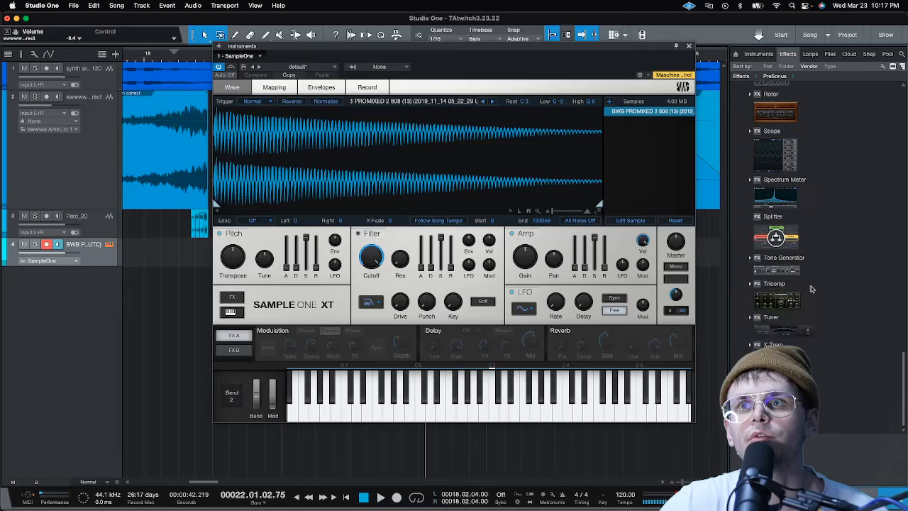
left_click_drag(777, 320, 154, 257)
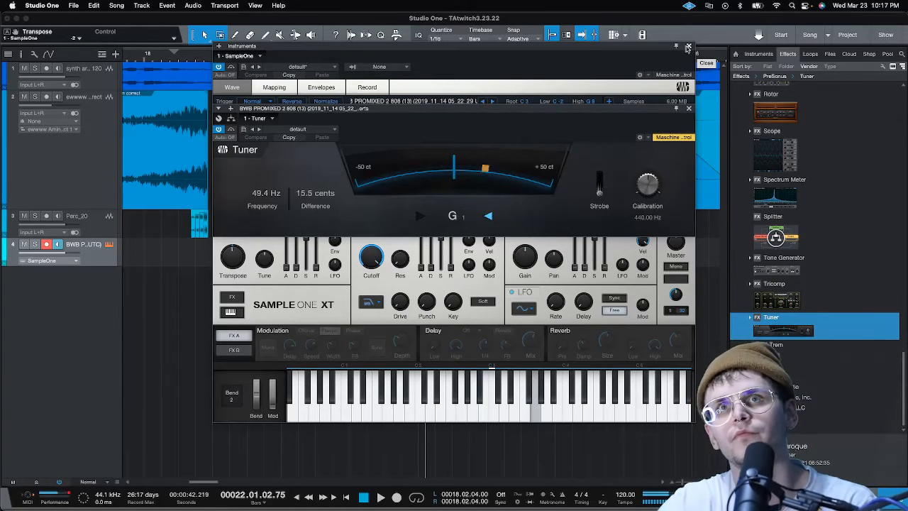
Close the SampleOne instrument window and the Tuner window
left_click(687, 47)
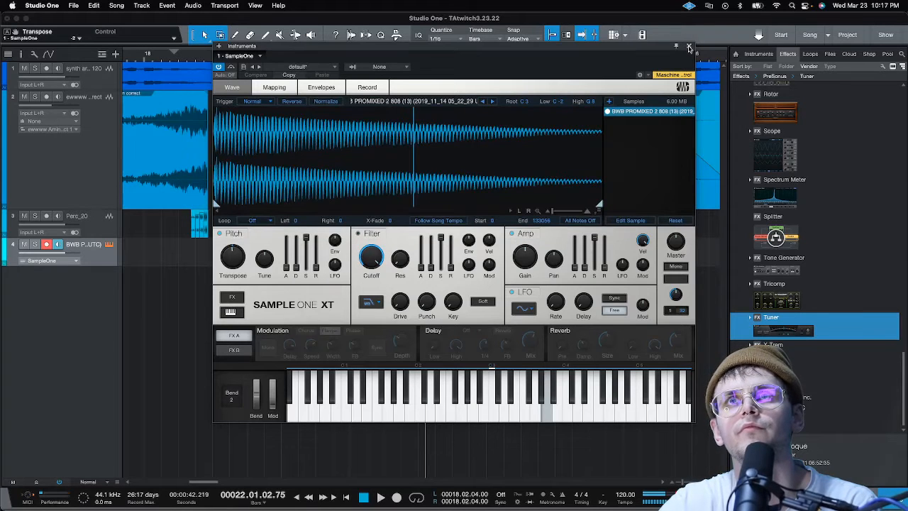
left_click(688, 47)
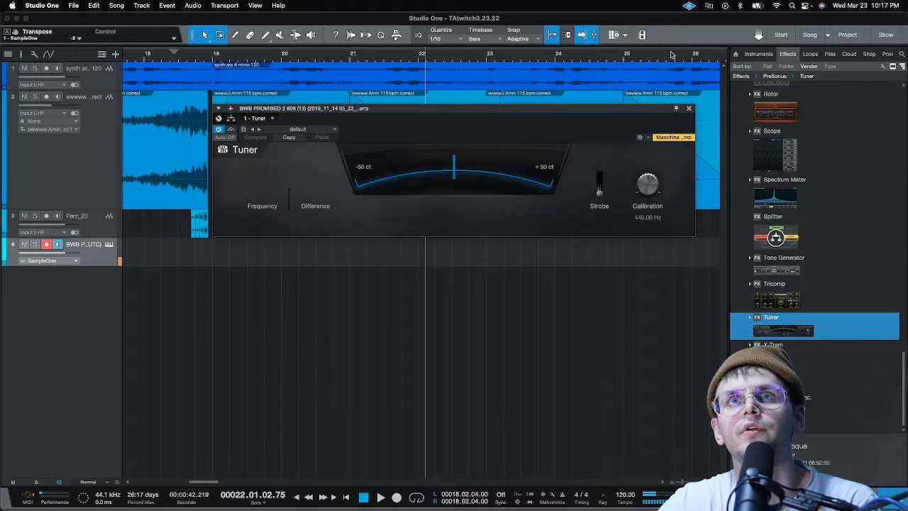
left_click(688, 109)
Play the arrangement from around bar 18 to hear the loop section the 808 should follow
scroll(697, 55, "down", 6)
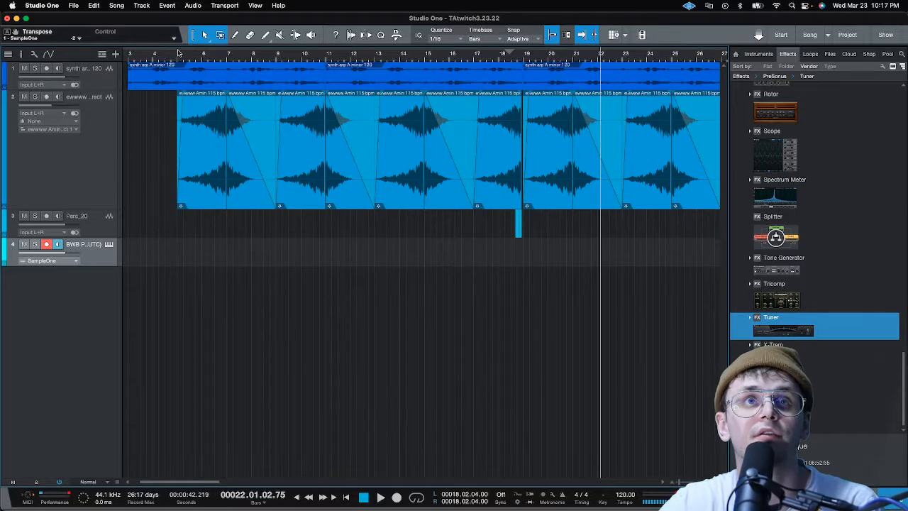
left_click(500, 55)
key("space")
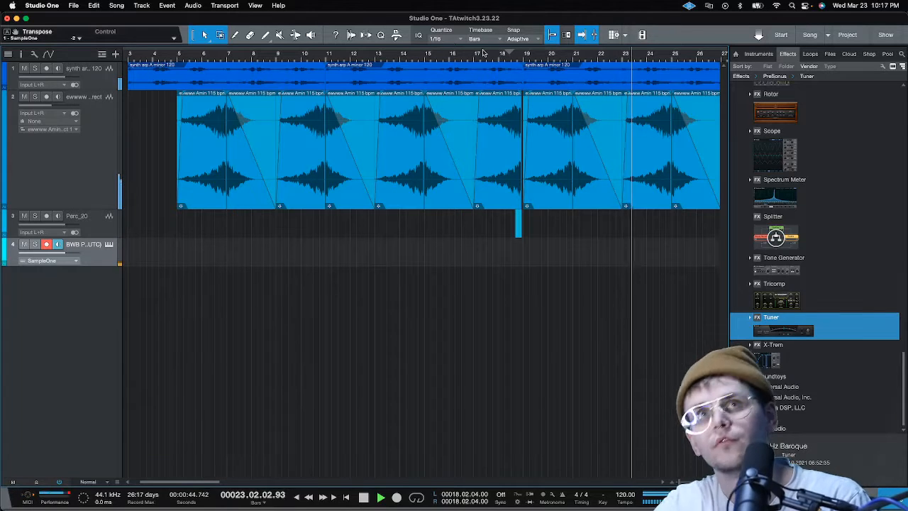
Record an 808 bass part on the SampleOne track from bar 19 to bar 35, with metronome and precount on
left_click(522, 63)
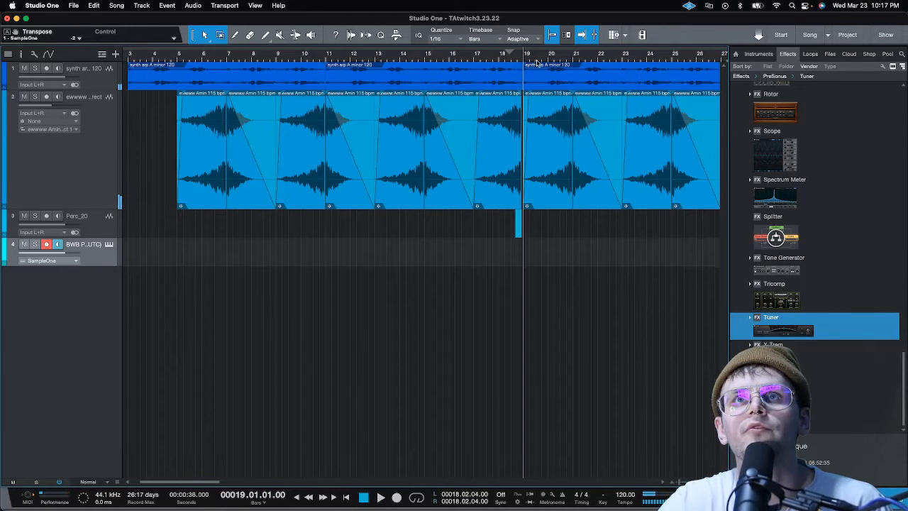
left_click(553, 495)
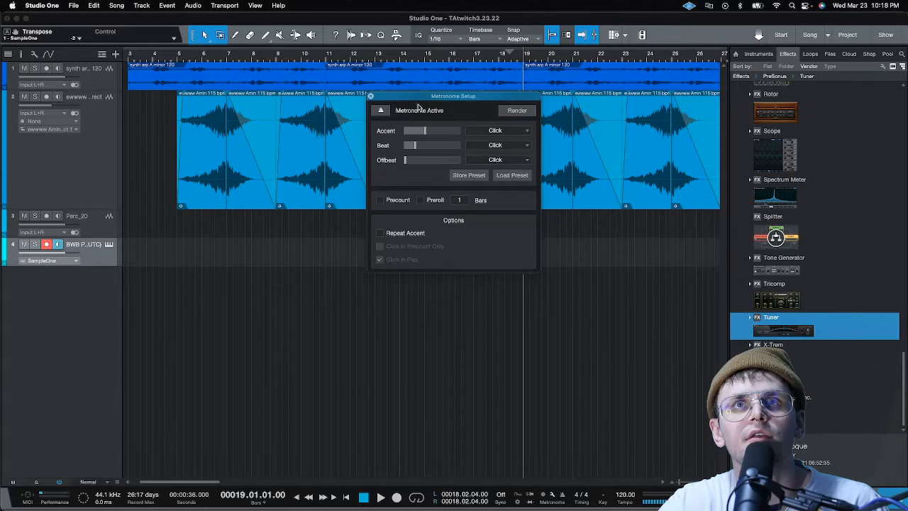
left_click(371, 97)
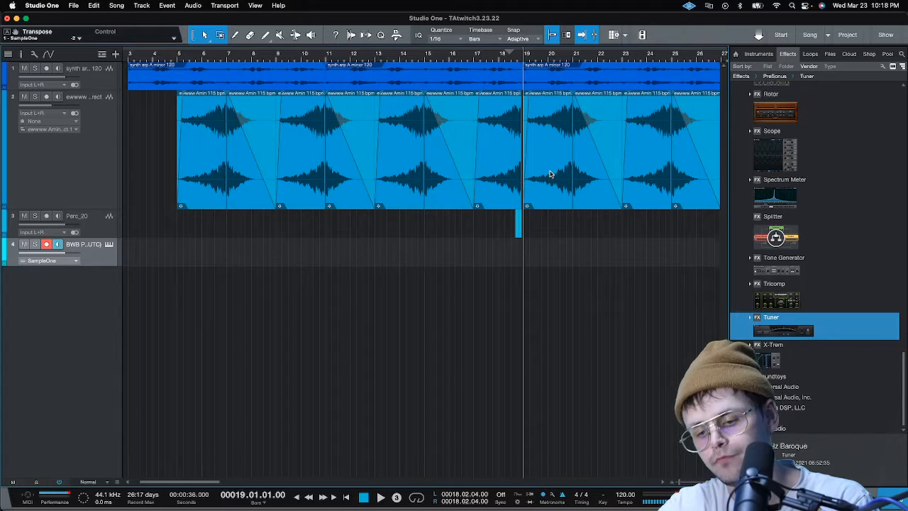
key("KP_Multiply")
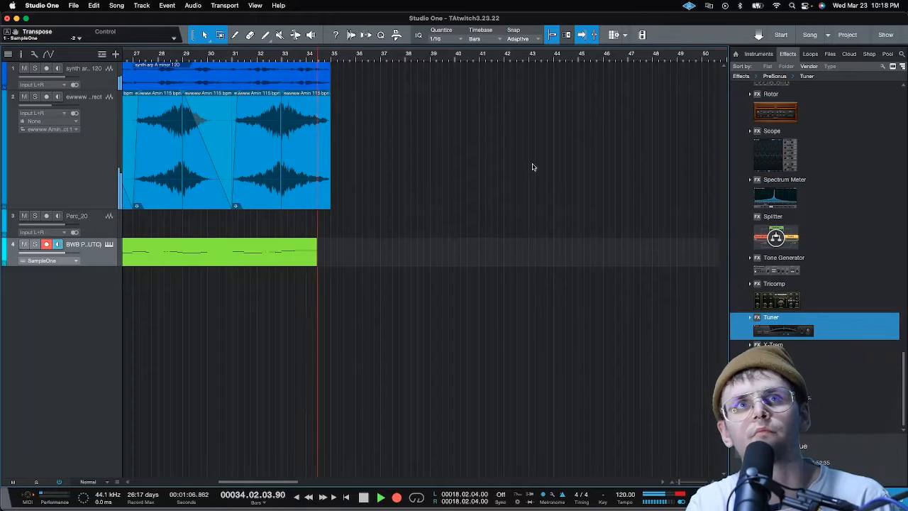
key("space")
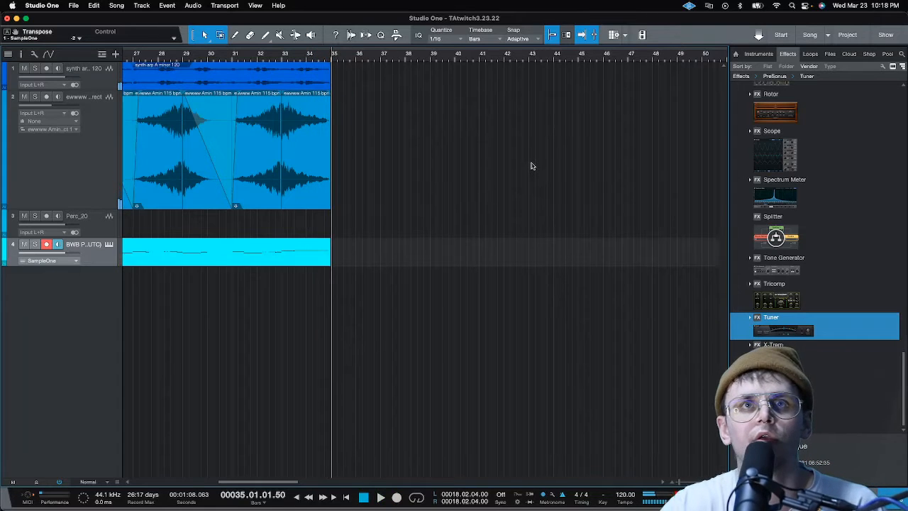
Play back the recorded 808 part from bar 19
scroll(437, 62, "down", 4)
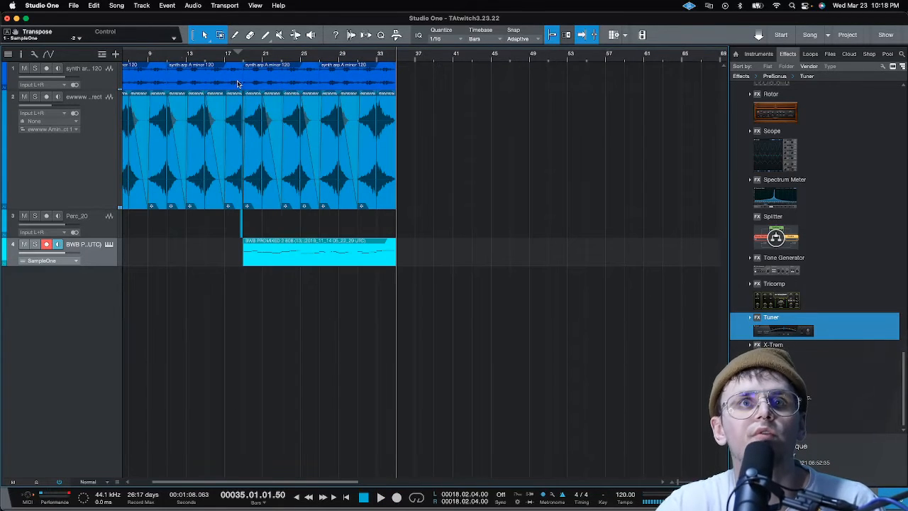
scroll(231, 57, "up", 3)
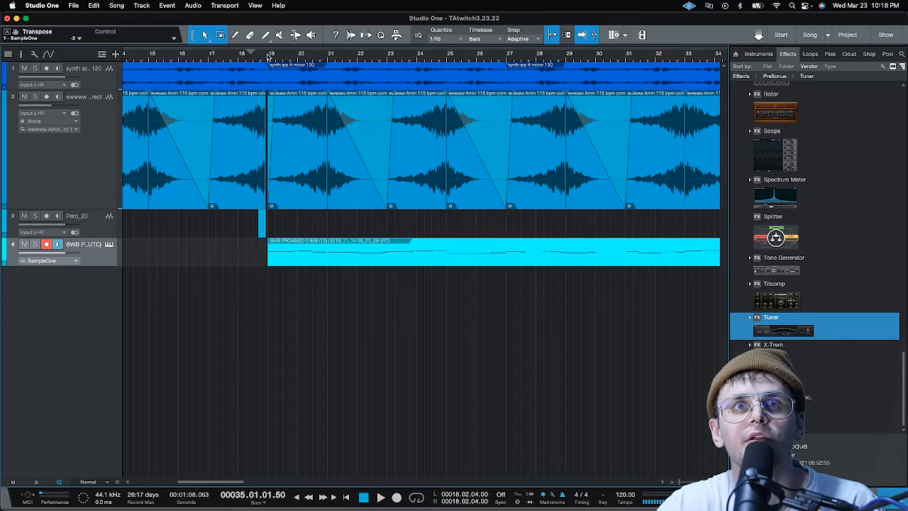
key("l")
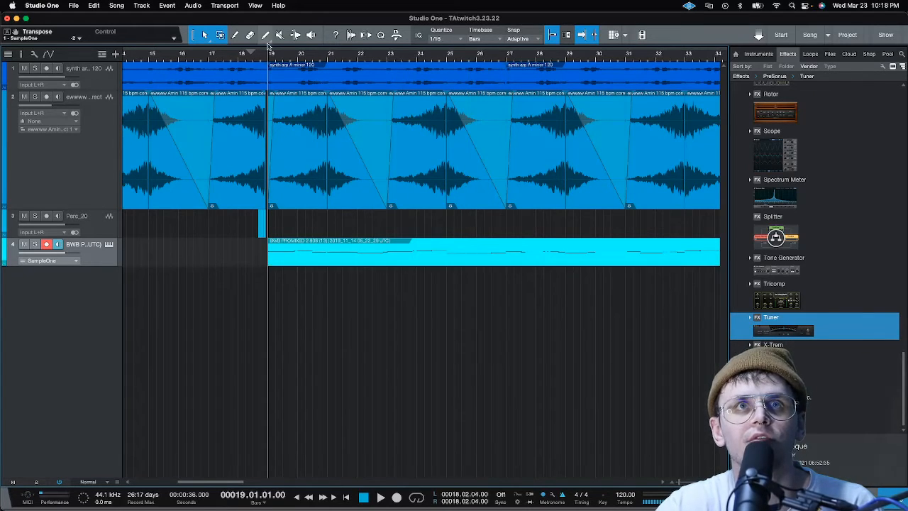
key("space")
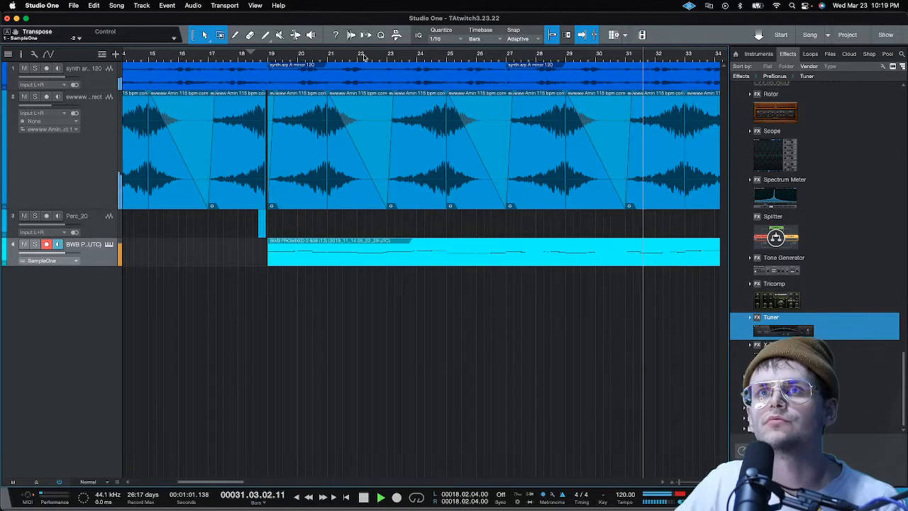
Open the recorded 808 part in the note editor, move the A3 note's start to bar 31 and audition the ending
double_click(638, 263)
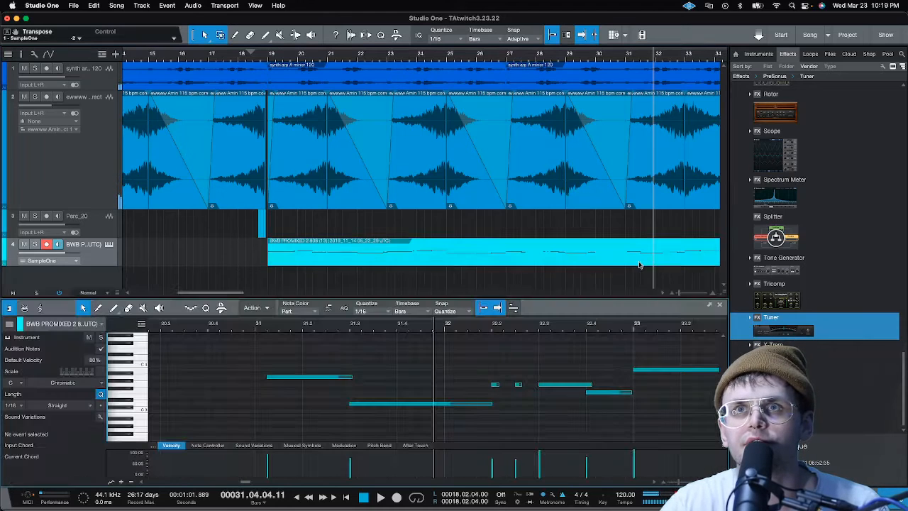
left_click_drag(265, 376, 255, 377)
key("space")
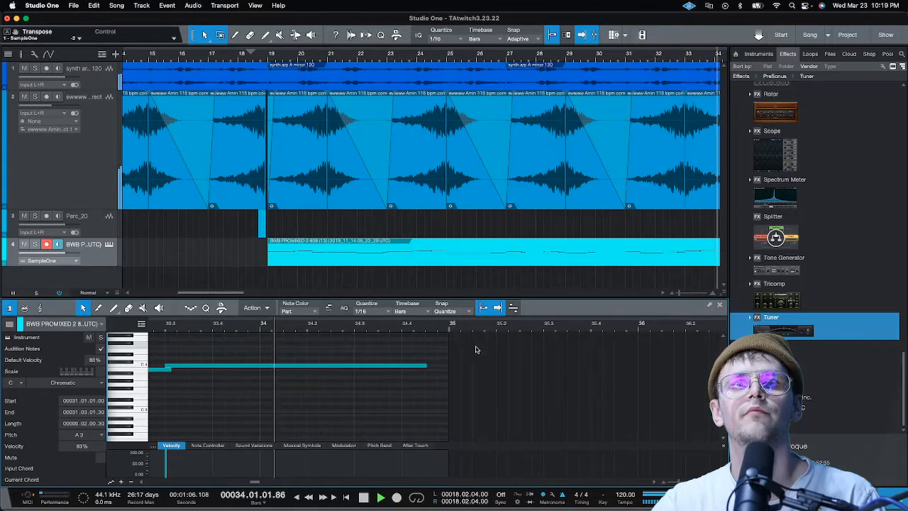
key("space")
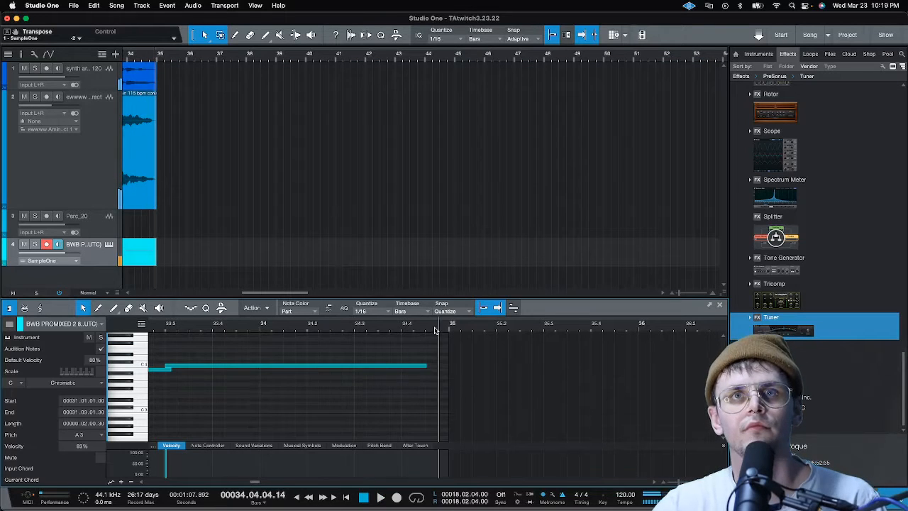
Shorten the final C4 note so it ends at bar 34, and play back the result
left_click_drag(424, 368, 256, 369)
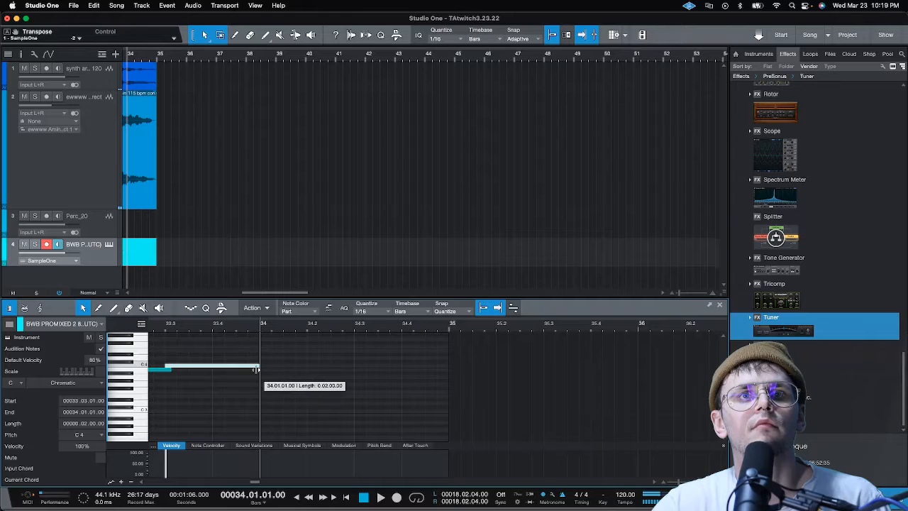
left_click(157, 328)
key("space")
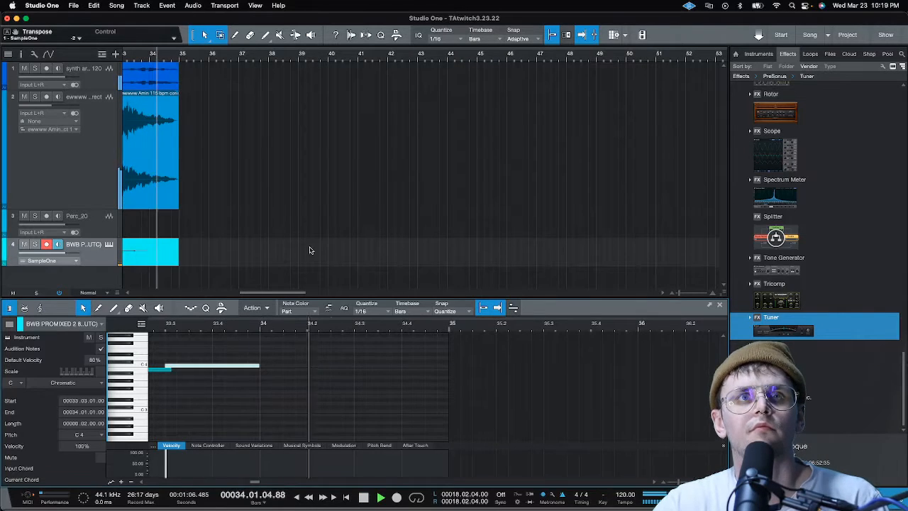
key("space")
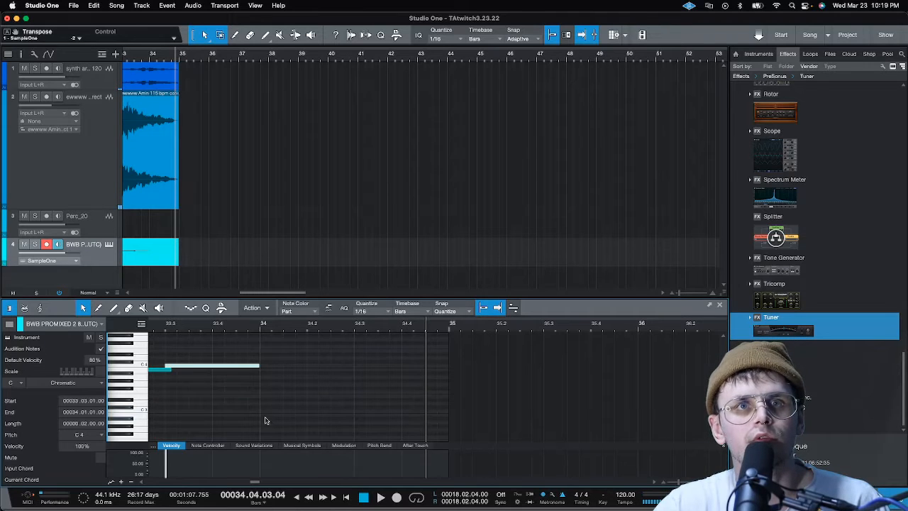
Fill bar 34 with two half-bar notes: C3 from bar 34 to beat 3, and F3 from beat 3 to bar 35
left_click(265, 420)
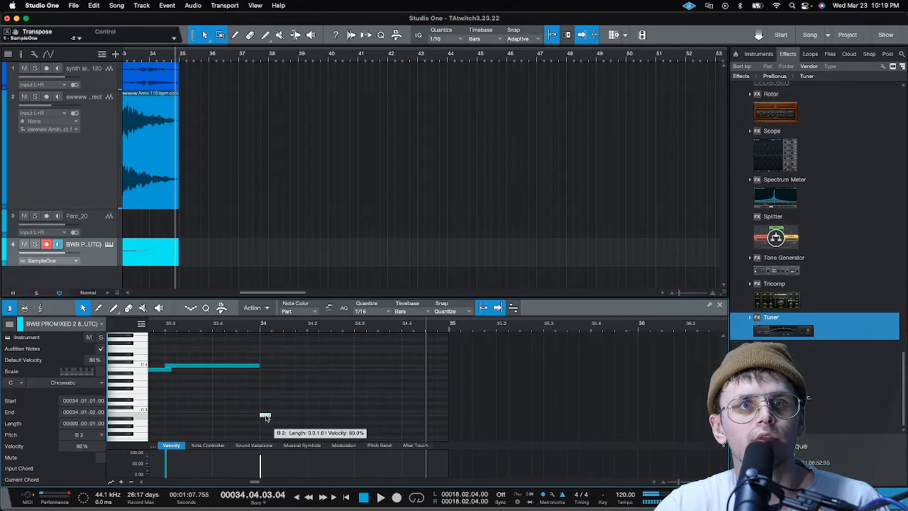
left_click_drag(266, 420, 390, 412)
left_click_drag(294, 424, 413, 395)
left_click(401, 411)
left_click(414, 427)
key("space")
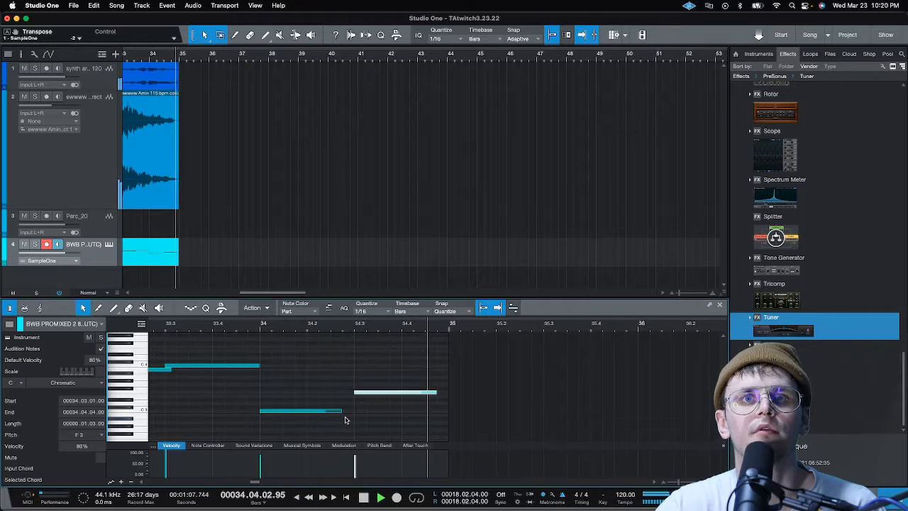
left_click_drag(340, 411, 357, 413)
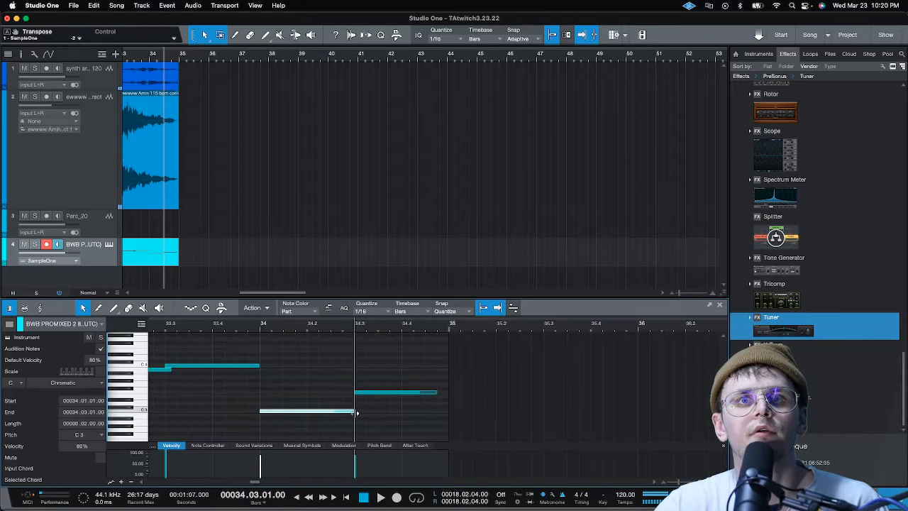
left_click_drag(438, 395, 445, 394)
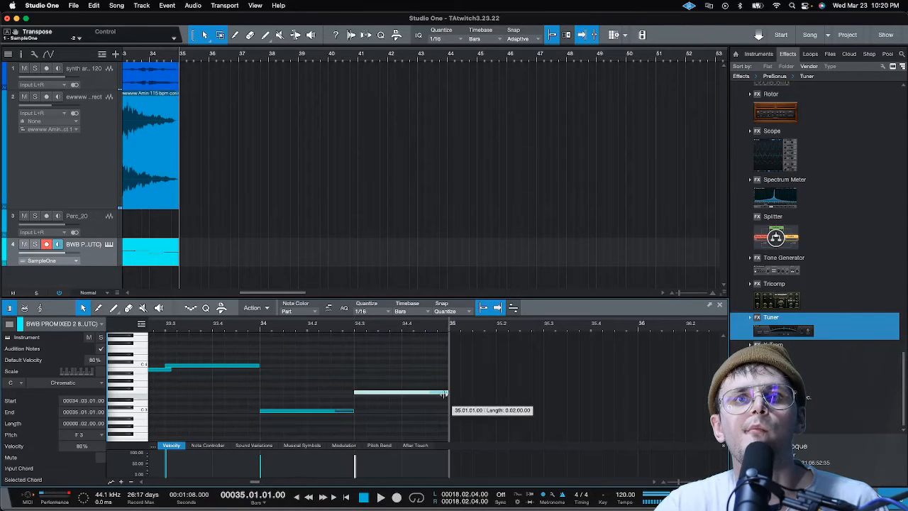
Play back from bar 34 and lower the last note of the part from beat 3 to E3
left_click(260, 328)
key("space")
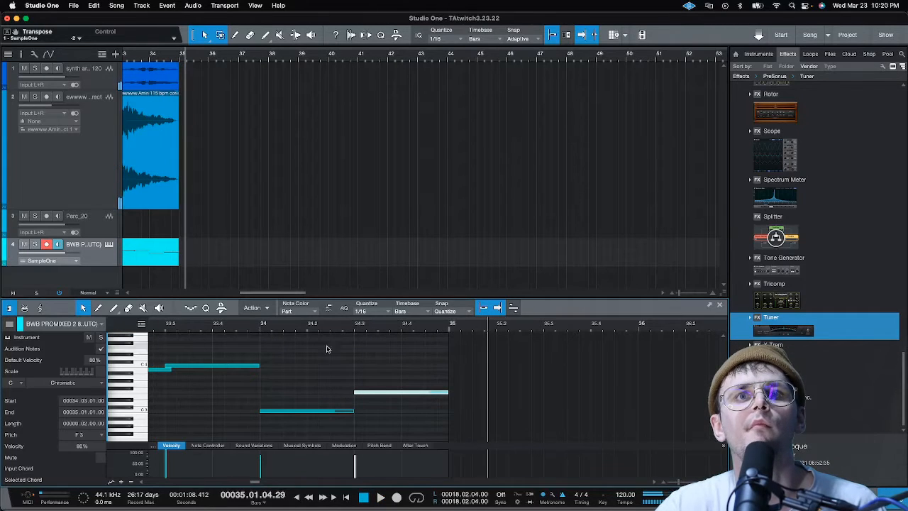
key("space")
left_click_drag(365, 392, 366, 399)
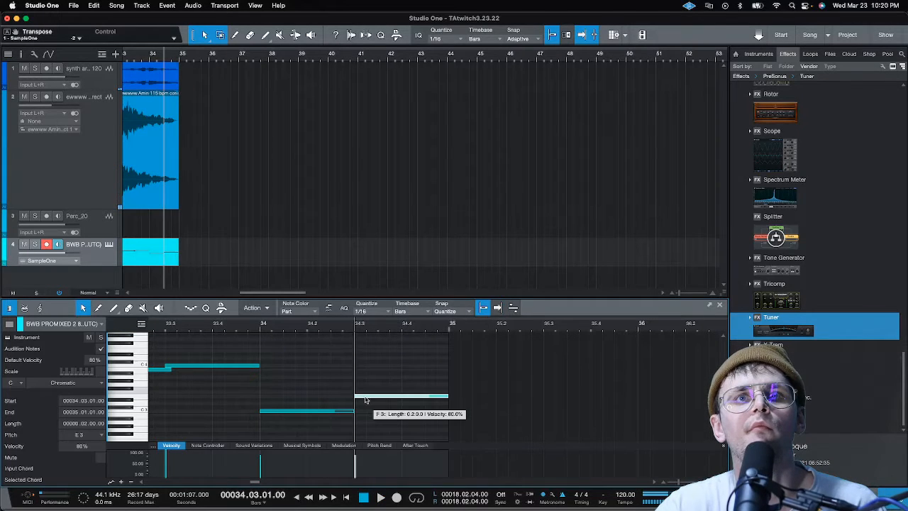
Play back the ending of the 808 part from just before bar 34
left_click(254, 328)
key("space")
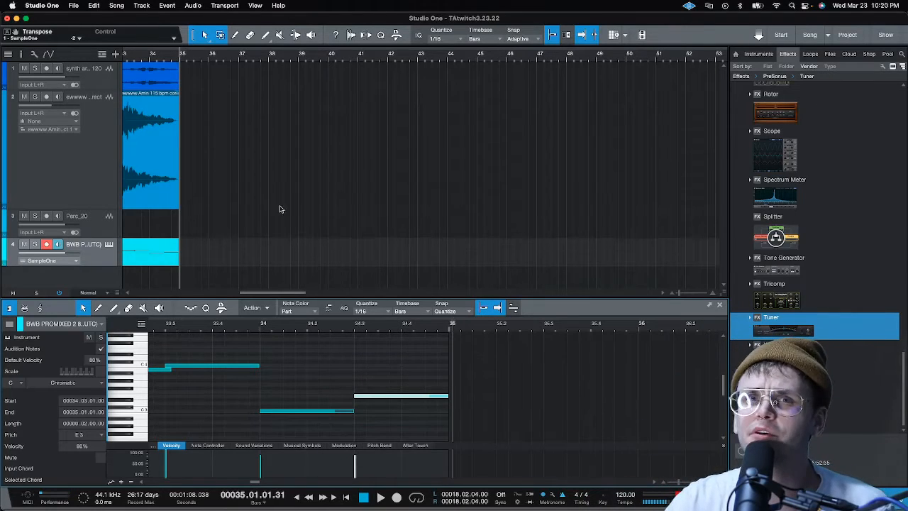
scroll(388, 61, "down", 5)
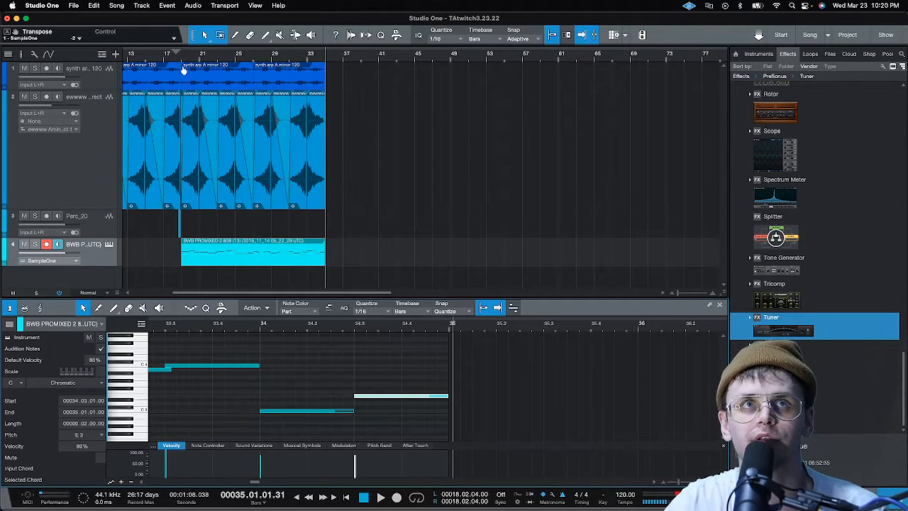
scroll(177, 58, "up", 5)
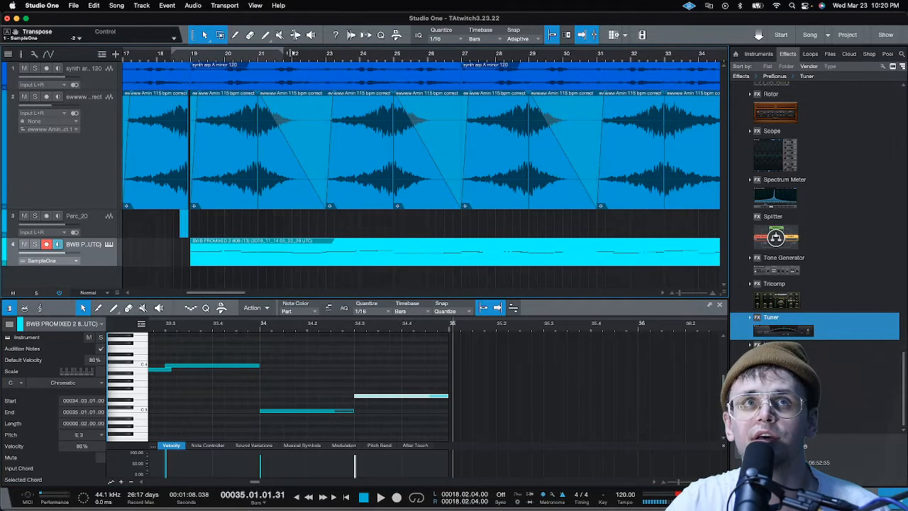
scroll(731, 59, "right", 5)
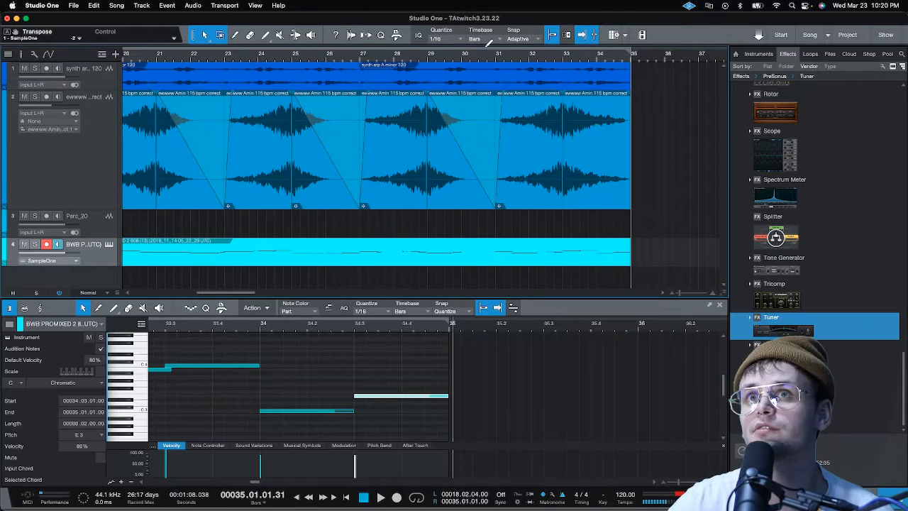
scroll(502, 57, "down", 3)
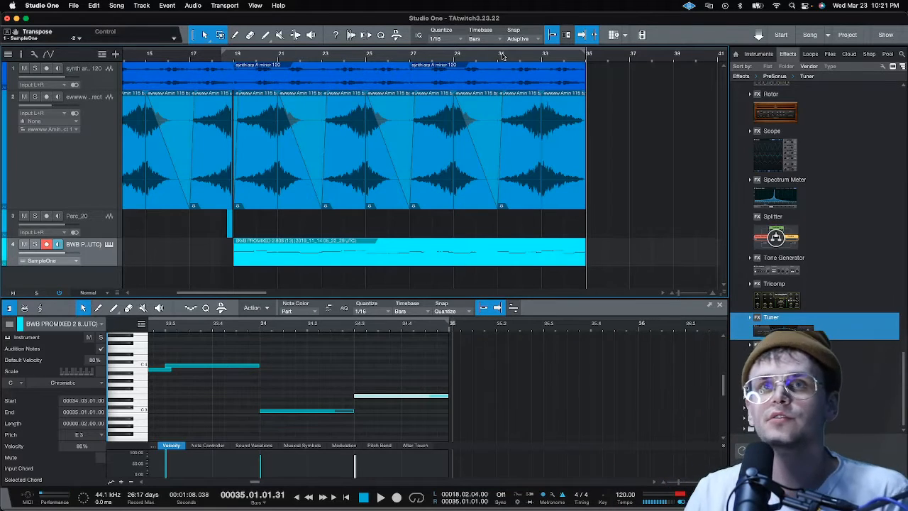
scroll(492, 61, "down", 3)
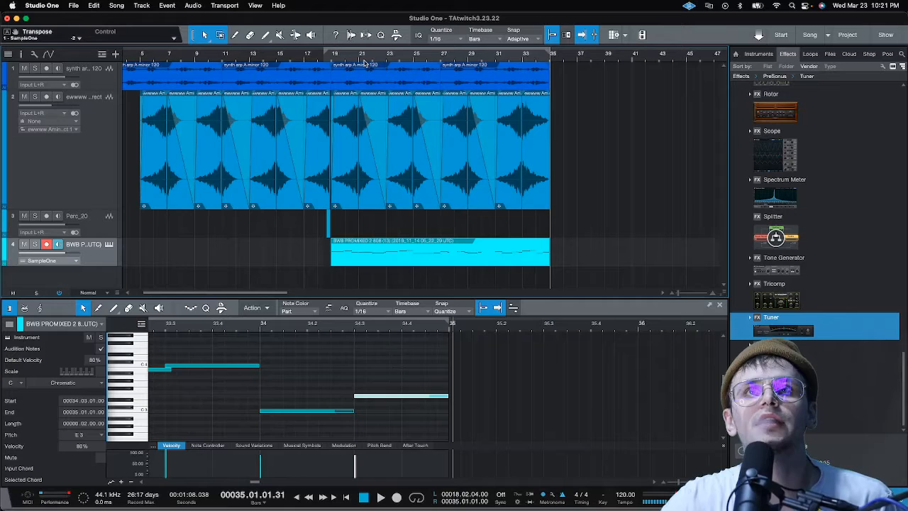
Play back the song from around bar 17 to check the 808's entry at bar 19
left_click(312, 59)
key("space")
scroll(332, 58, "up", 10)
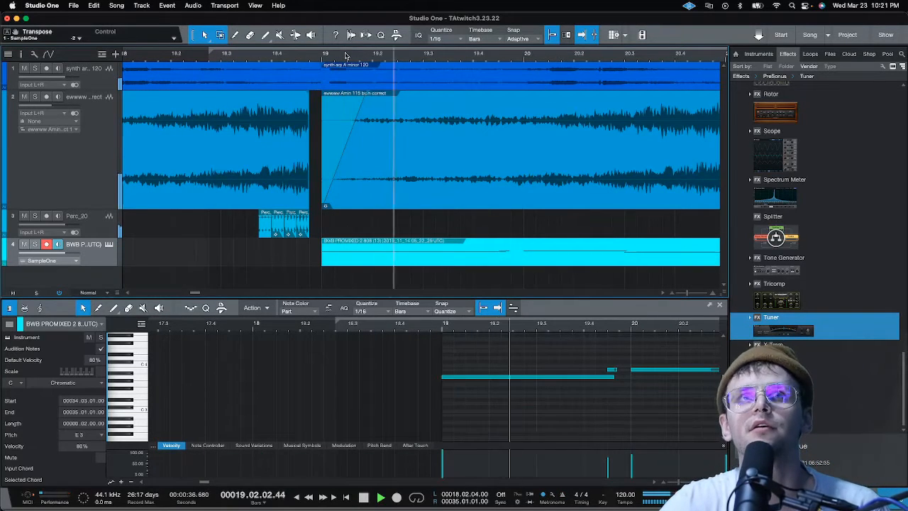
scroll(345, 55, "down", 4)
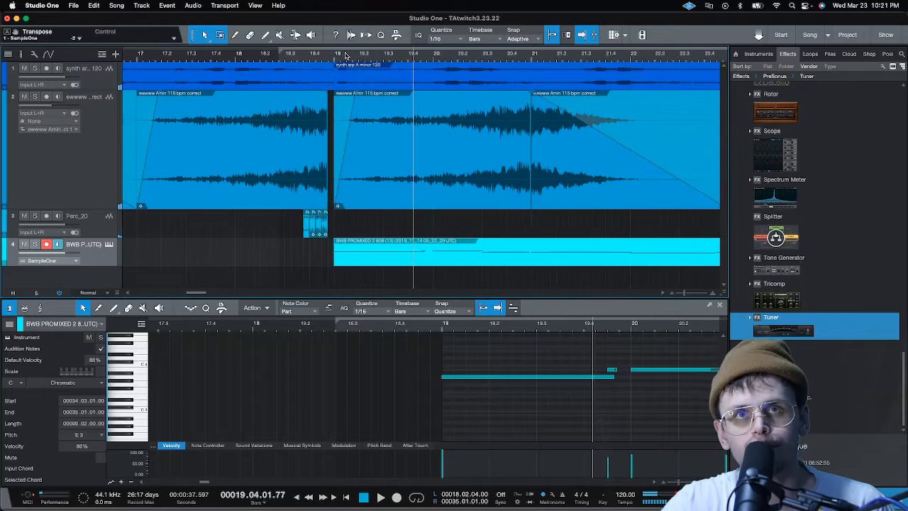
Browse the sample files to the BWB PROMIXED 2 KICK folder and preview kicks (1) and (10)
left_click(830, 55)
scroll(780, 298, "left", 3)
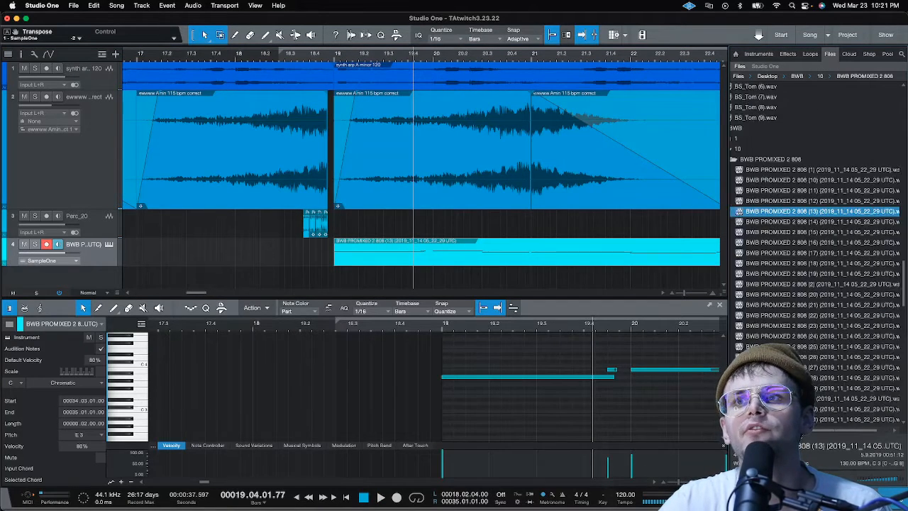
double_click(806, 160)
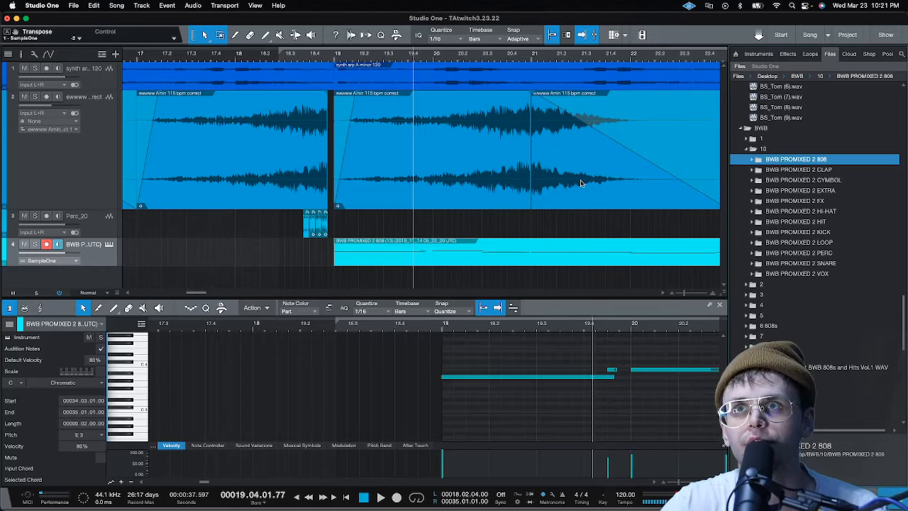
double_click(830, 233)
left_click(833, 243)
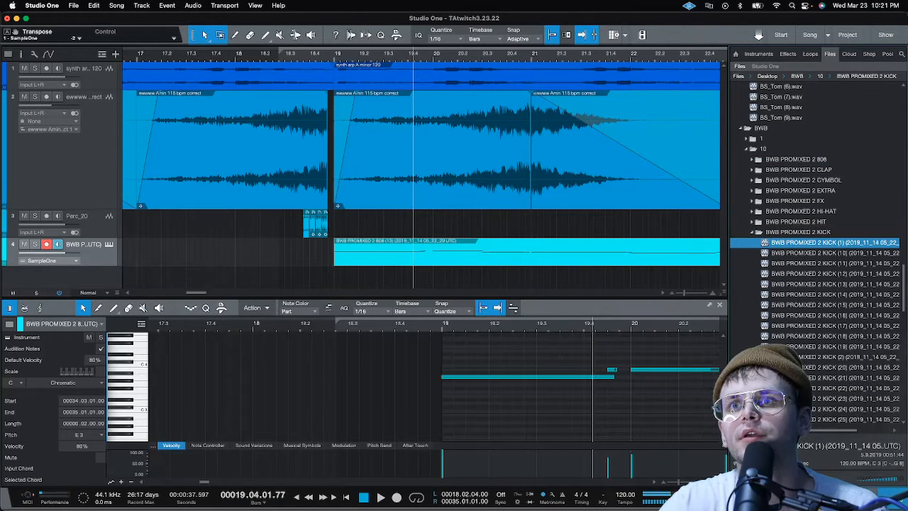
key("Down")
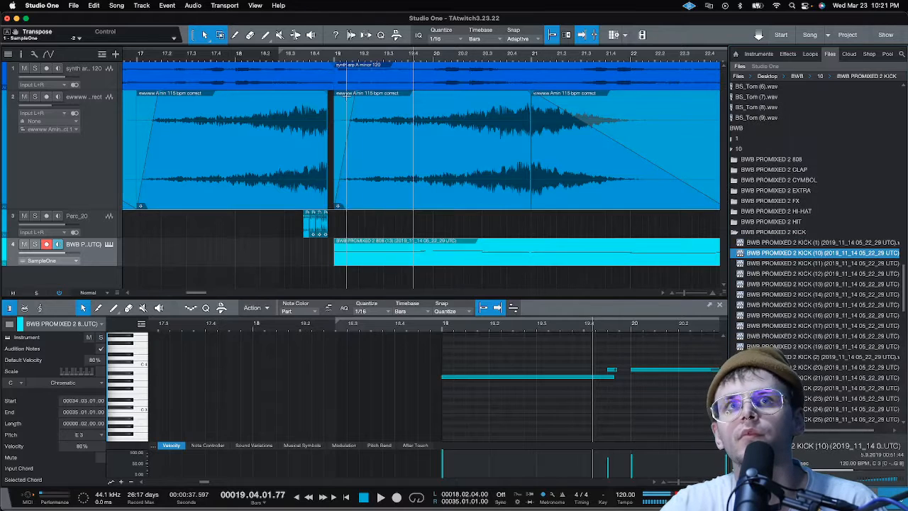
Audition BWB PROMIXED 2 kicks (10) to (14) while the song plays from bar 19
left_click(336, 58)
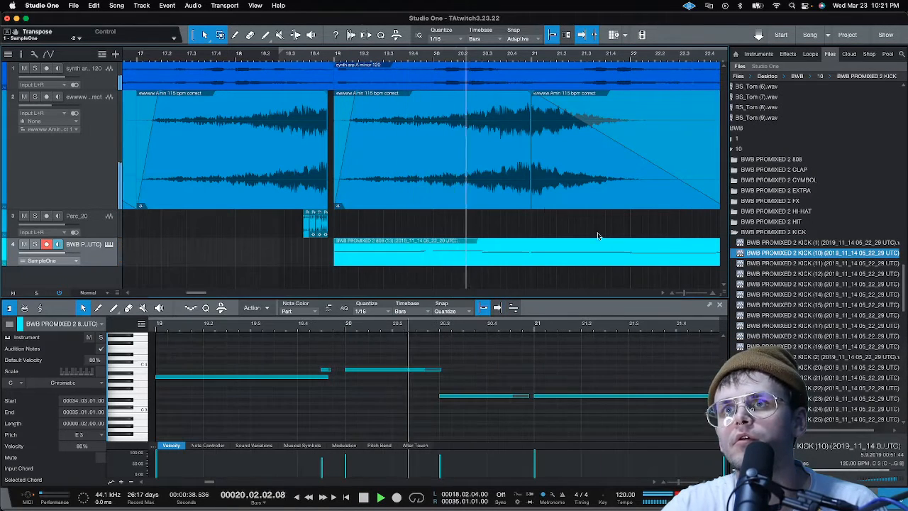
left_click(783, 266)
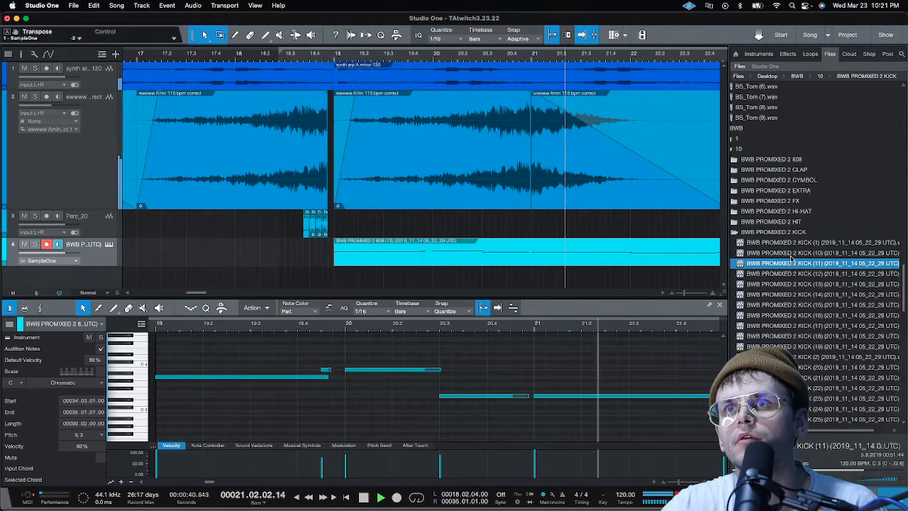
key("Up")
left_click(811, 274)
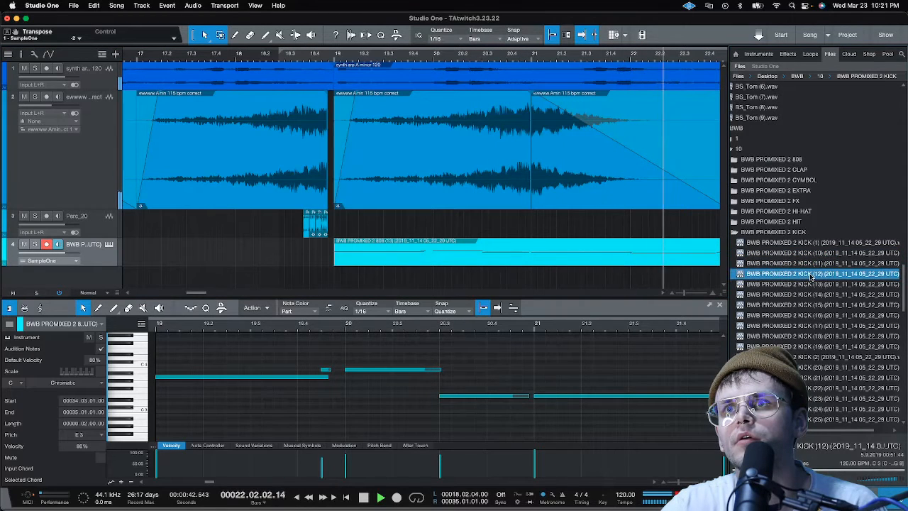
left_click(813, 284)
left_click(816, 295)
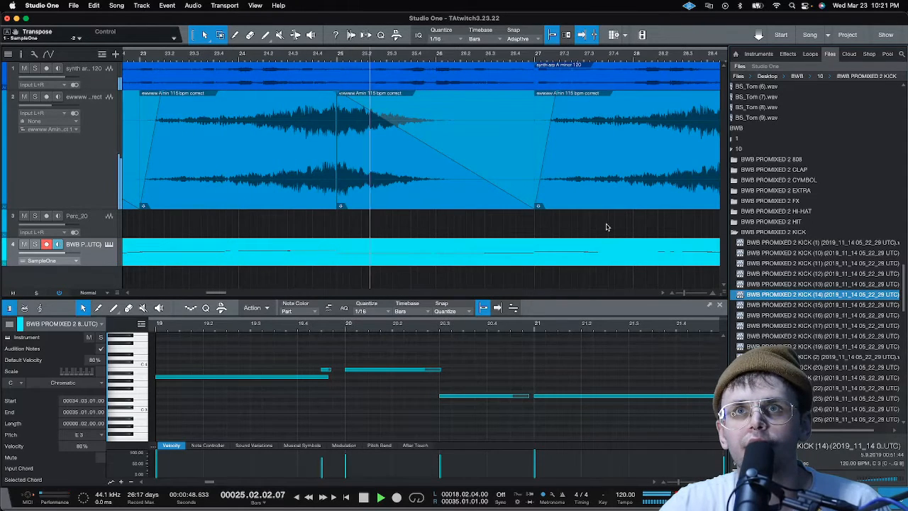
key("space")
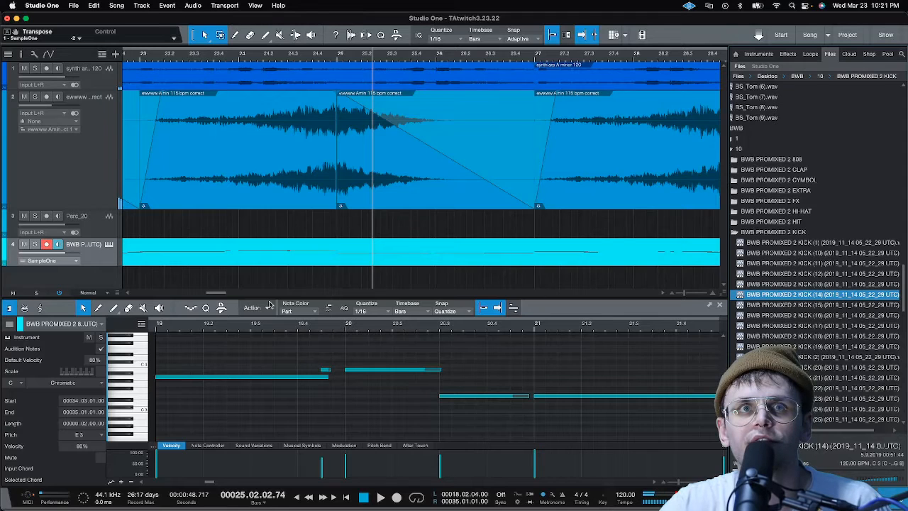
Place the BWB PROMIXED 2 KICK (14) sample on a new track at bar 19 and play it back
left_click_drag(224, 293, 203, 298)
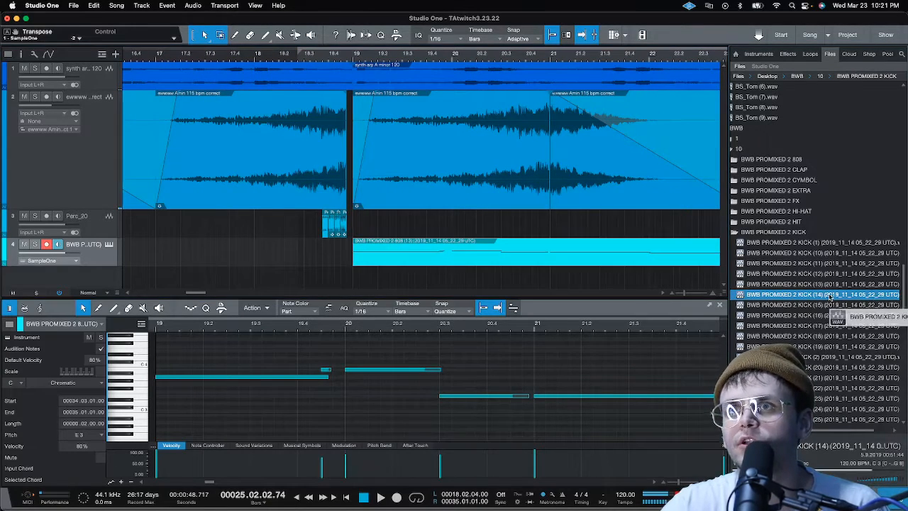
left_click(359, 275)
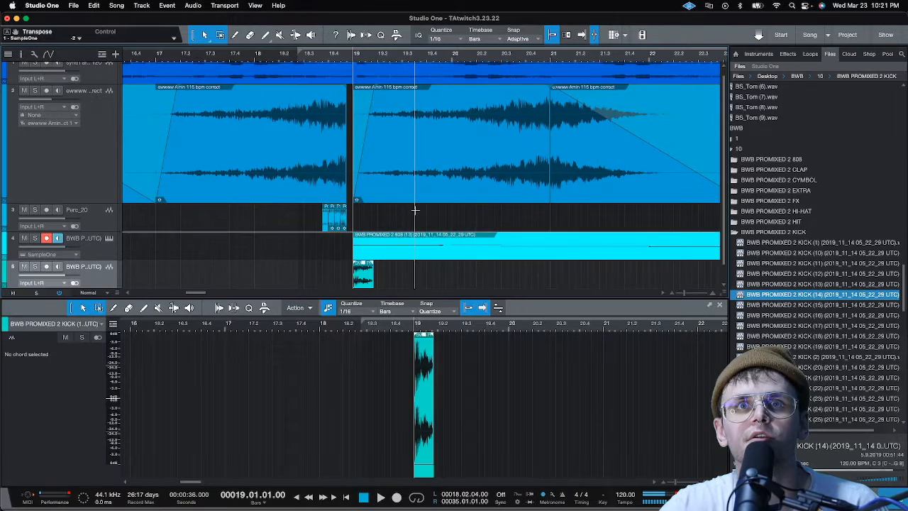
key("space")
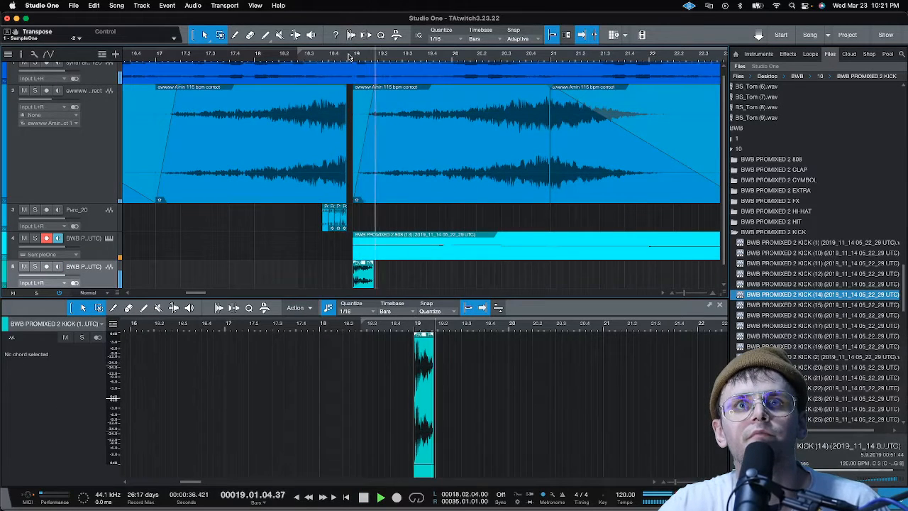
scroll(355, 58, "up", 5)
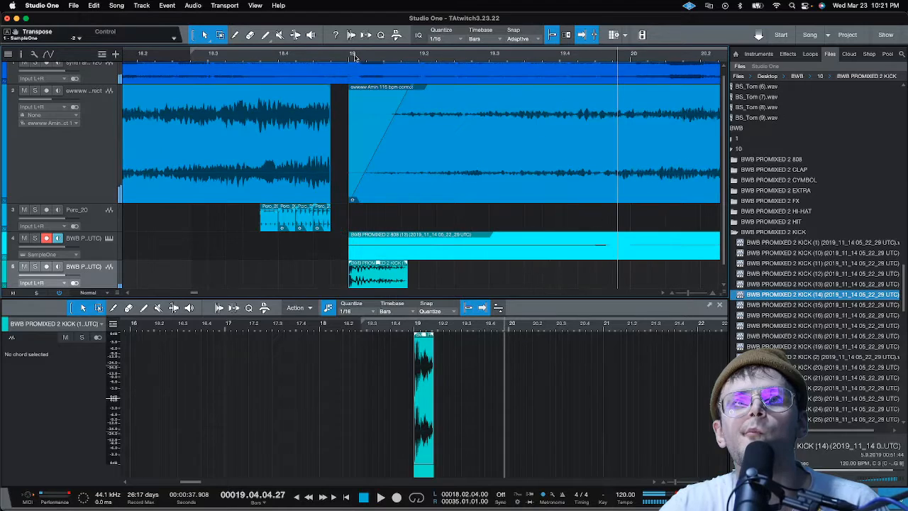
Slow down the kick event at bar 19 by lowering its Speedup to about 0.5, and play it back
right_click(386, 280)
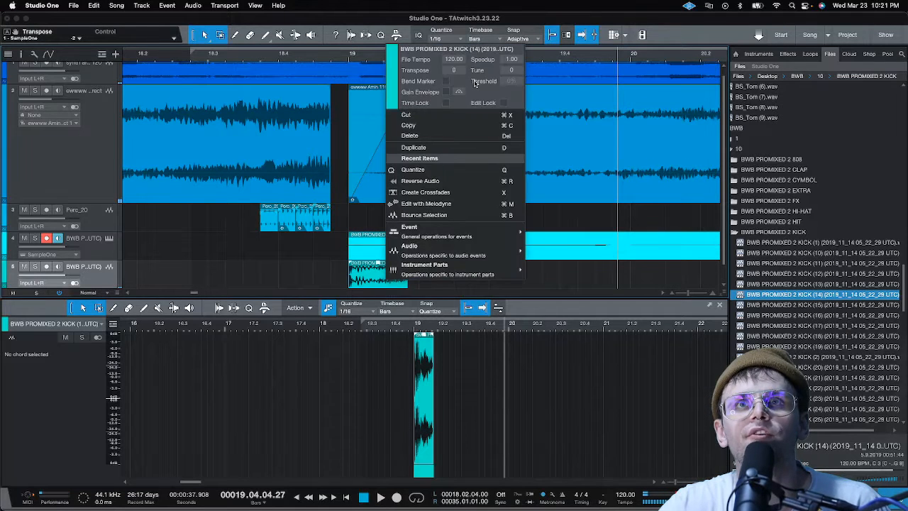
scroll(517, 60, "down", 5)
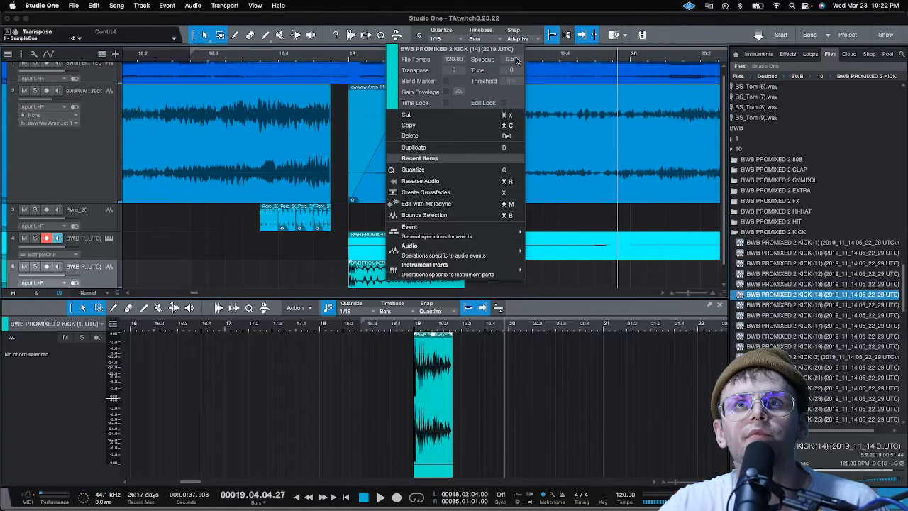
left_click(595, 281)
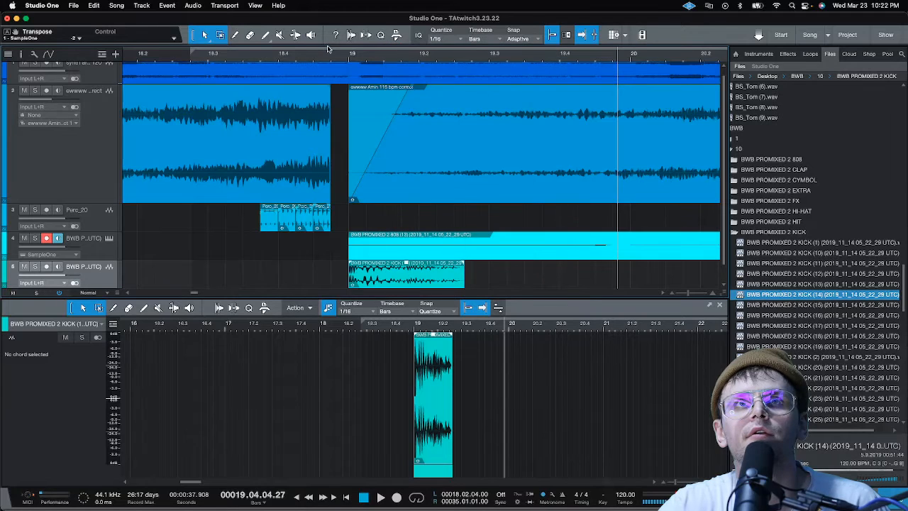
left_click(350, 54)
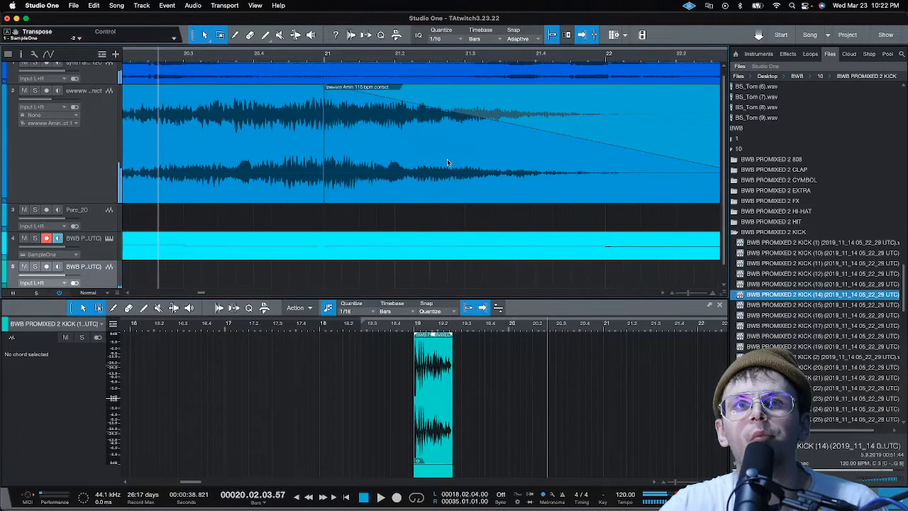
scroll(435, 57, "down", 4)
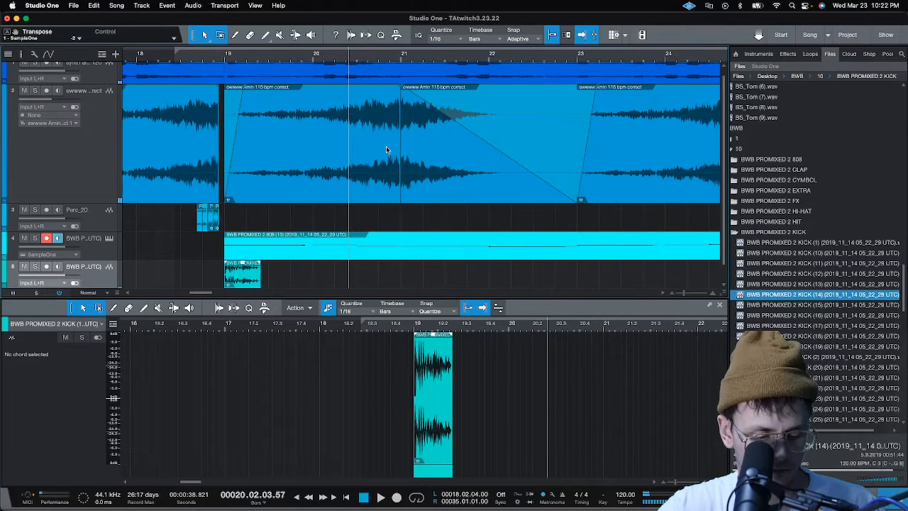
Undo the last Speedup change on the kick and play back from just before bar 19
key("super+z")
left_click(221, 56)
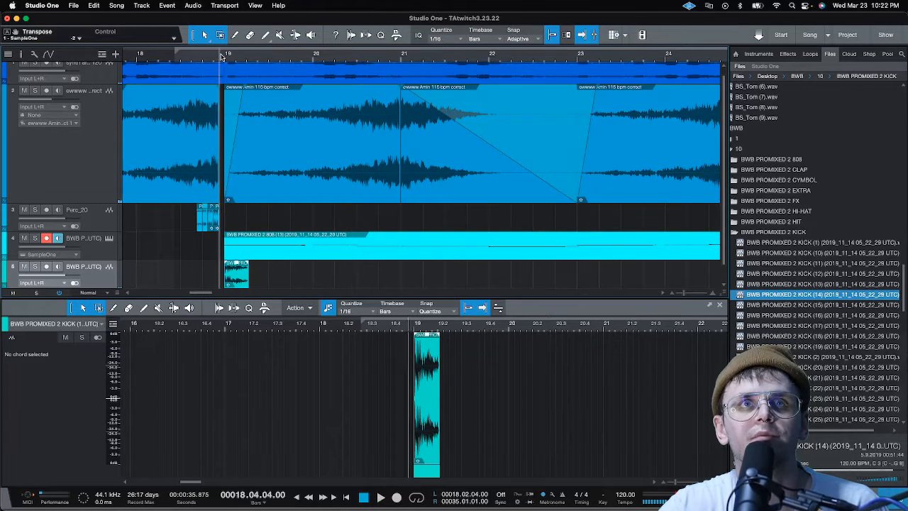
key("space")
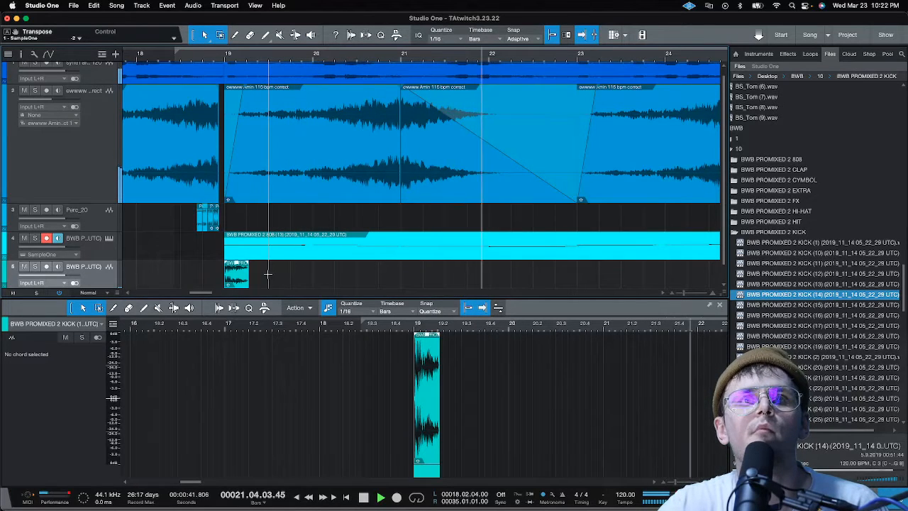
scroll(294, 59, "down", 2)
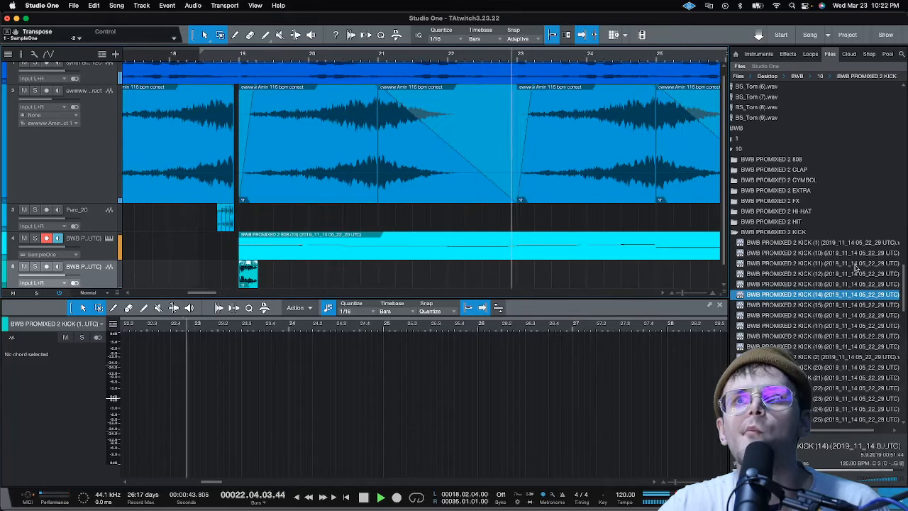
key("space")
Switch from the kick folder to the BWB PROMIXED 2 CLAP folder and preview claps (1) and (22)
left_click(813, 234)
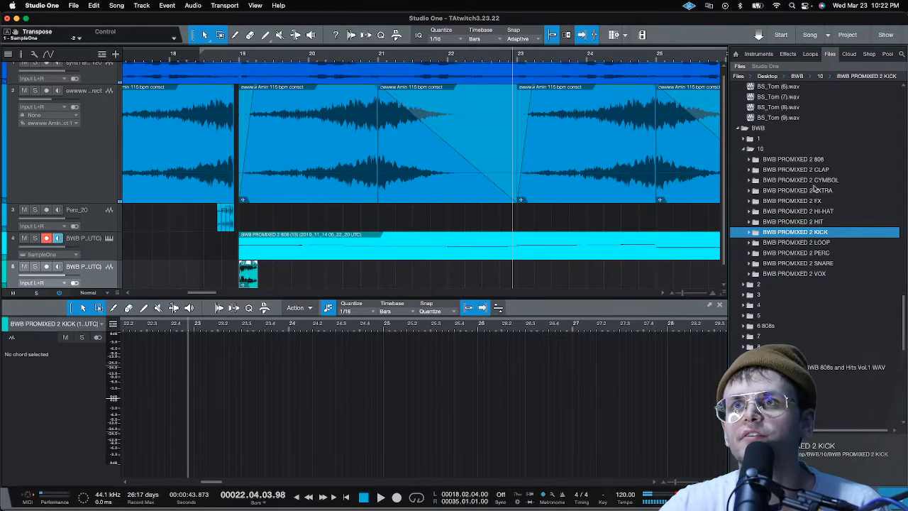
left_click(816, 170)
left_click(821, 180)
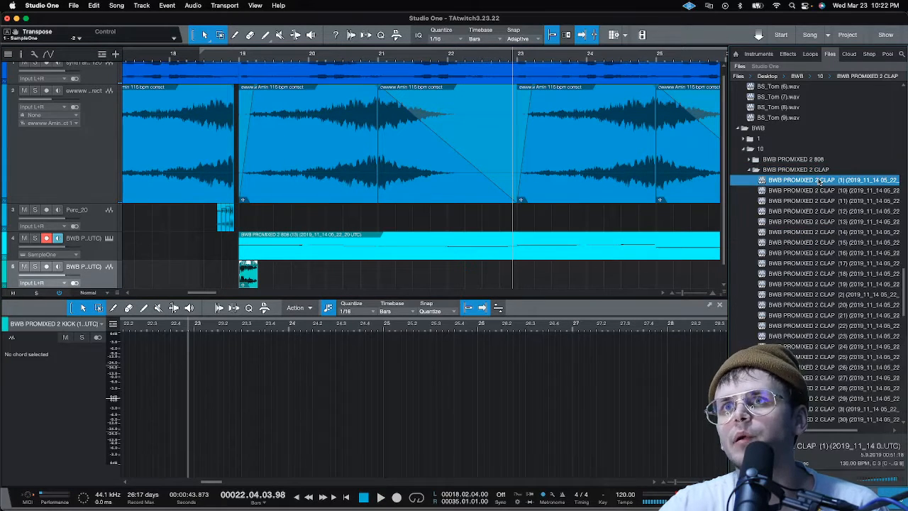
left_click(822, 325)
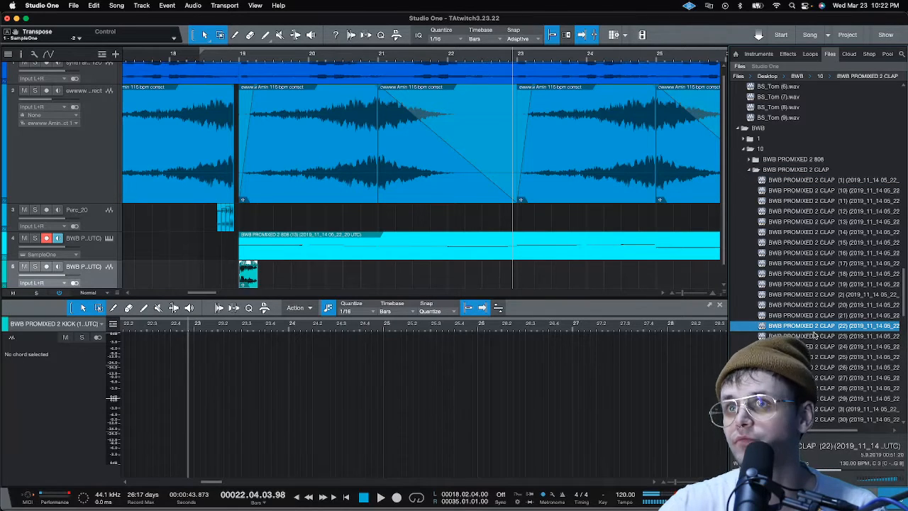
Place the BWB PROMIXED 2 CLAP (22) sample on a new track at bar 19 beat 3 and trim its end to bar 20 beat 3
scroll(570, 230, "down", 1)
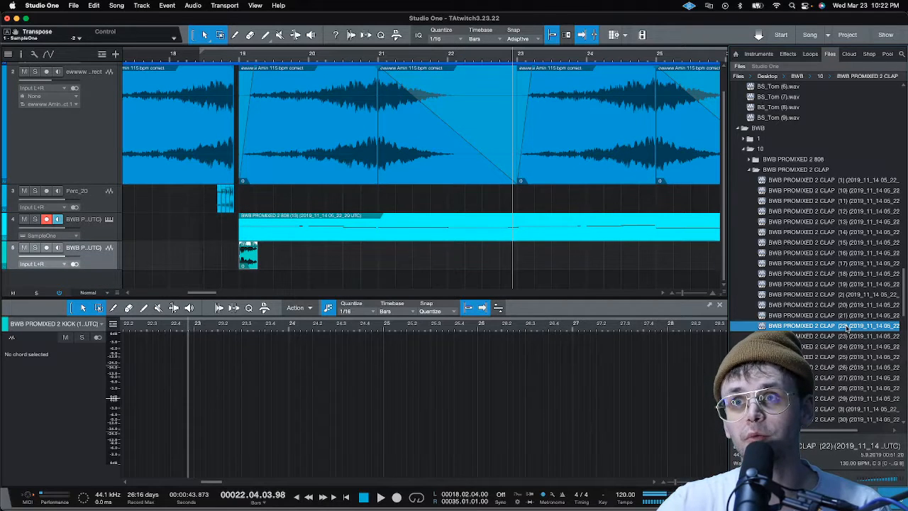
left_click_drag(848, 328, 294, 282)
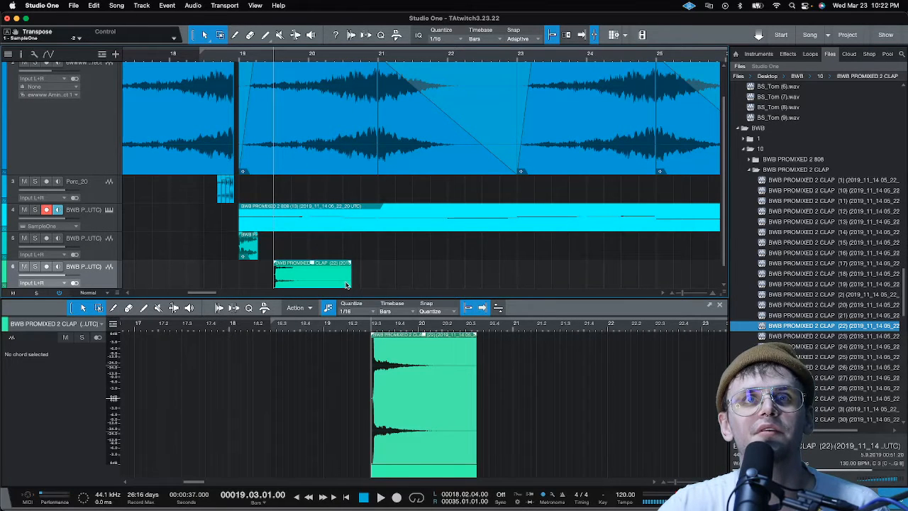
left_click_drag(347, 285, 344, 284)
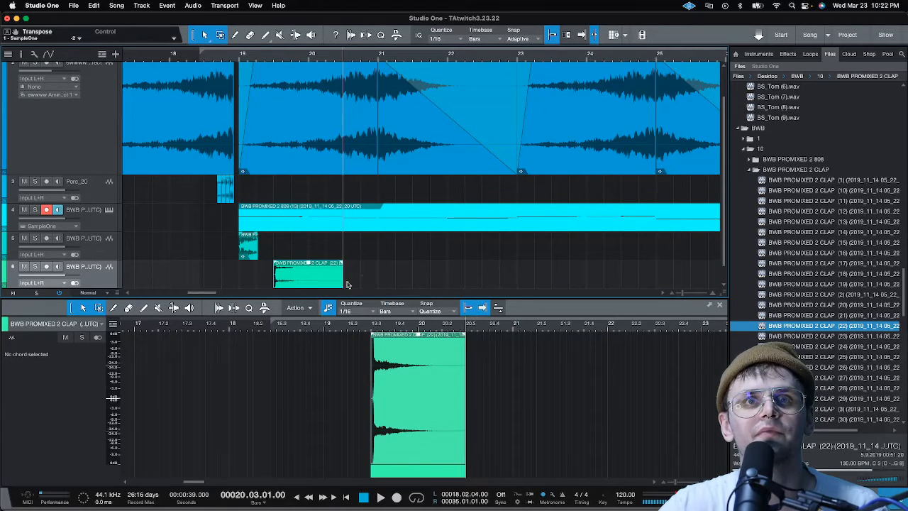
Duplicate the trimmed clap to bar 20 beat 3 and play back the pattern from around bar 19
key("d")
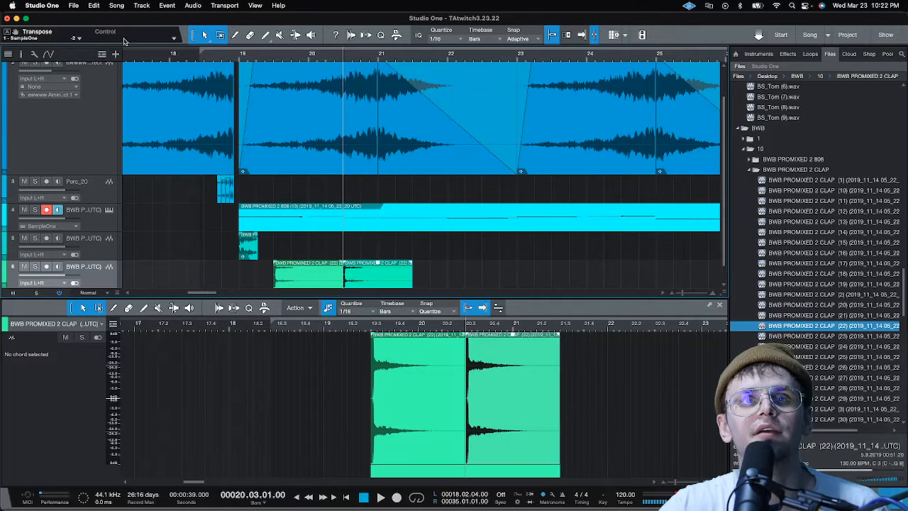
left_click(213, 54)
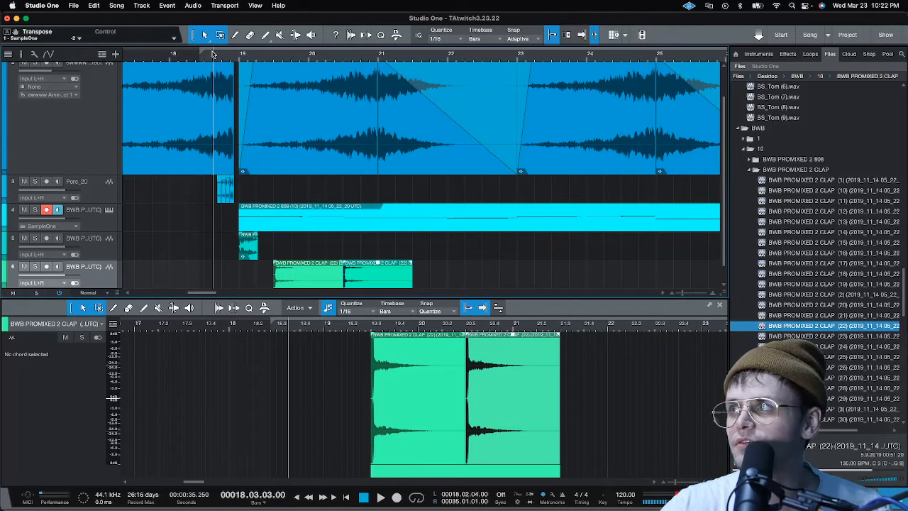
key("space")
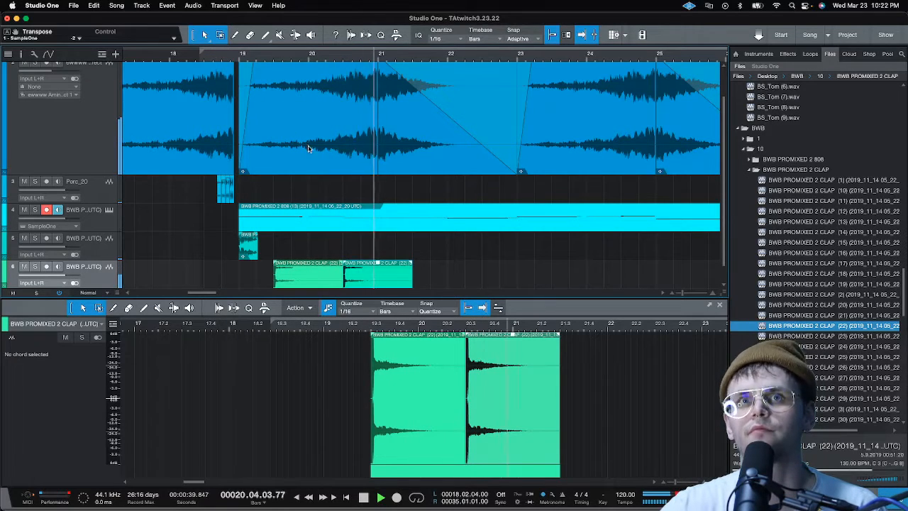
key("space")
left_click(244, 55)
key("space")
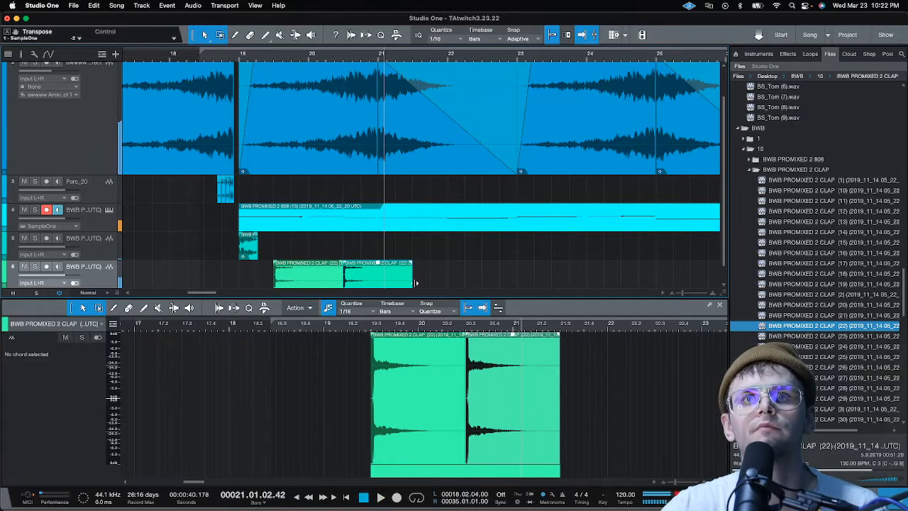
Try shortening the second clap to end at bar 20 beat 4, and play back the pattern
left_click_drag(416, 284, 362, 282)
key("space")
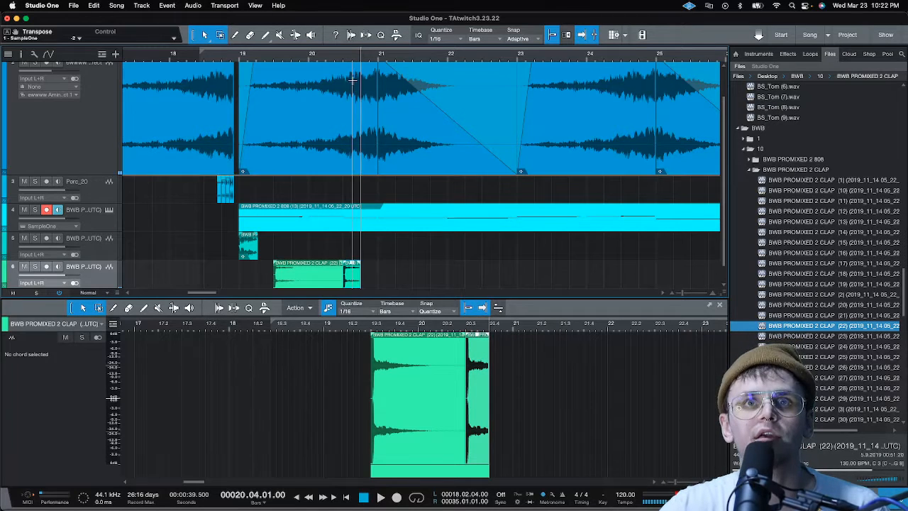
left_click(341, 57)
key("space")
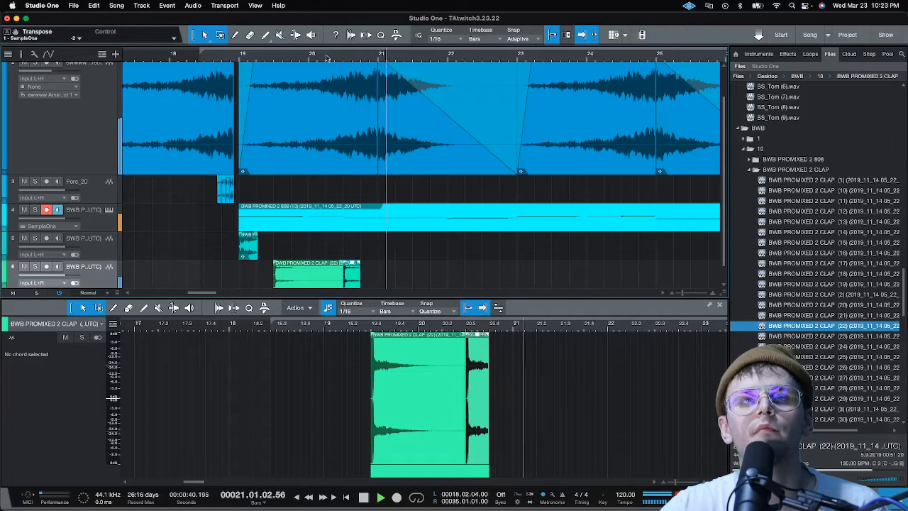
left_click(252, 59)
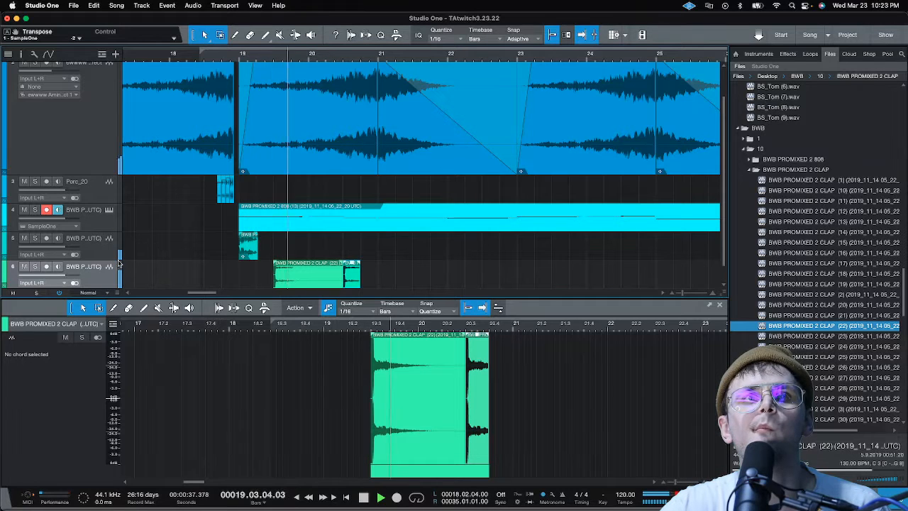
Rename the kick, clap and SampleOne bass tracks as kick, snare and 808
double_click(83, 238)
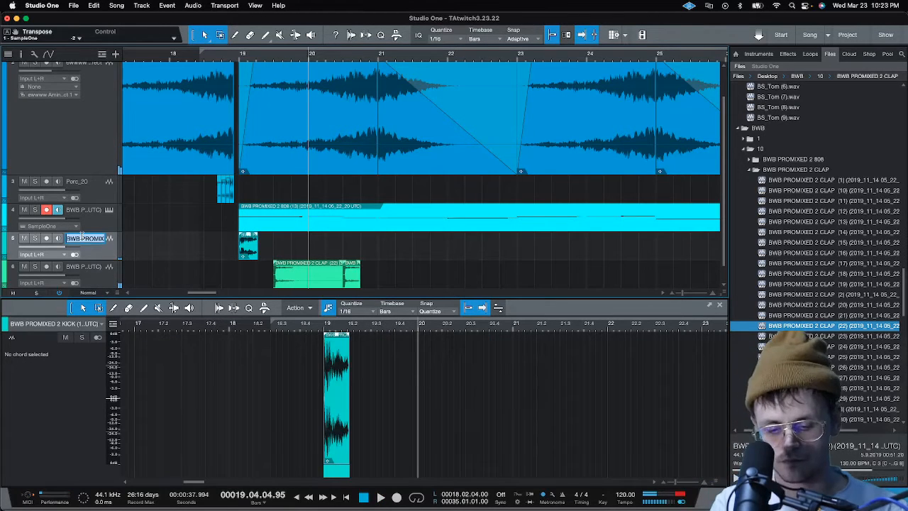
type("kick")
key("Tab")
type("sna")
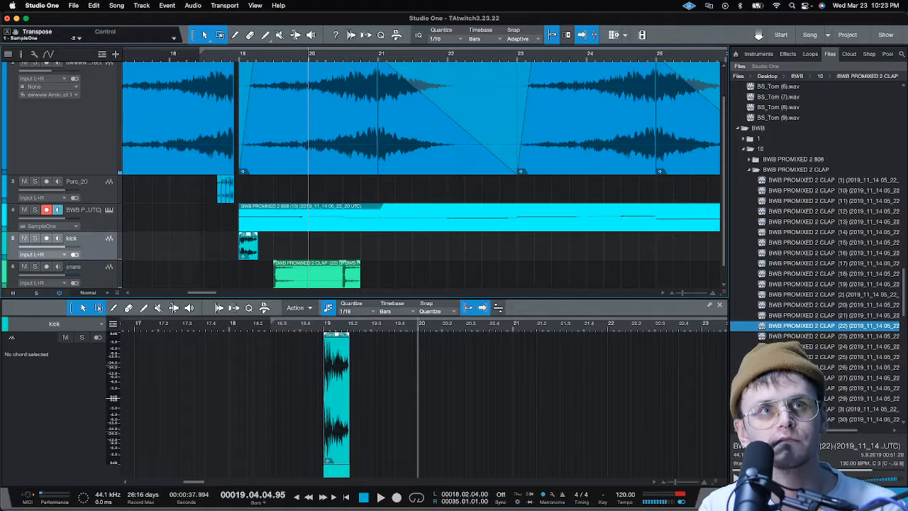
double_click(90, 213)
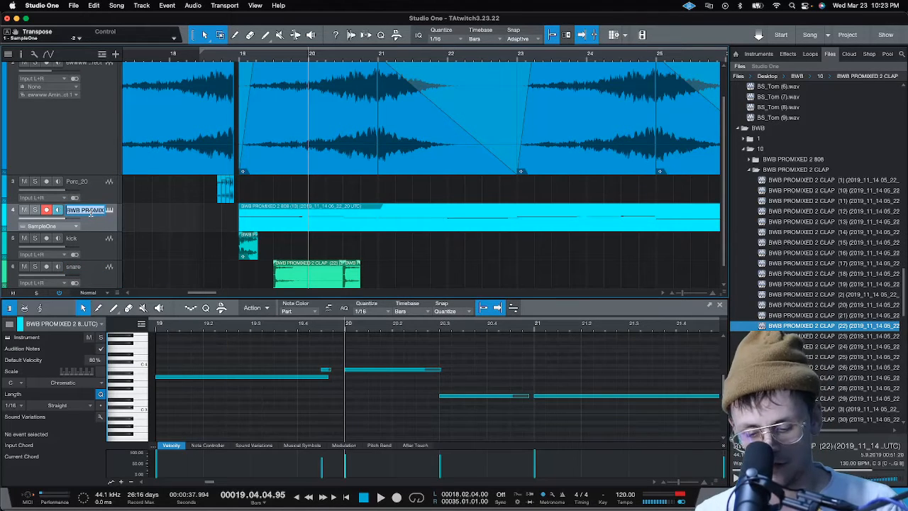
type("808")
key("Return")
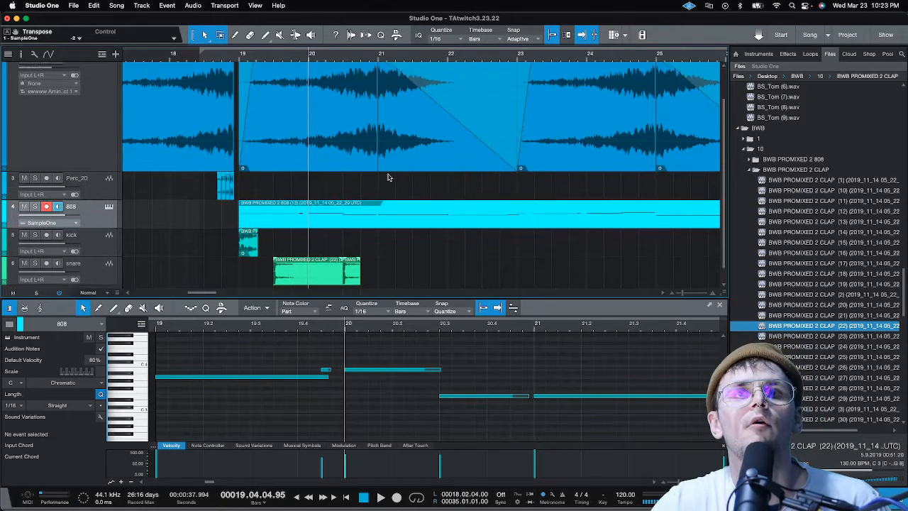
Extend the second clap's end to bar 21 beat 3 and duplicate the snare track without its events
scroll(386, 183, "down", 1)
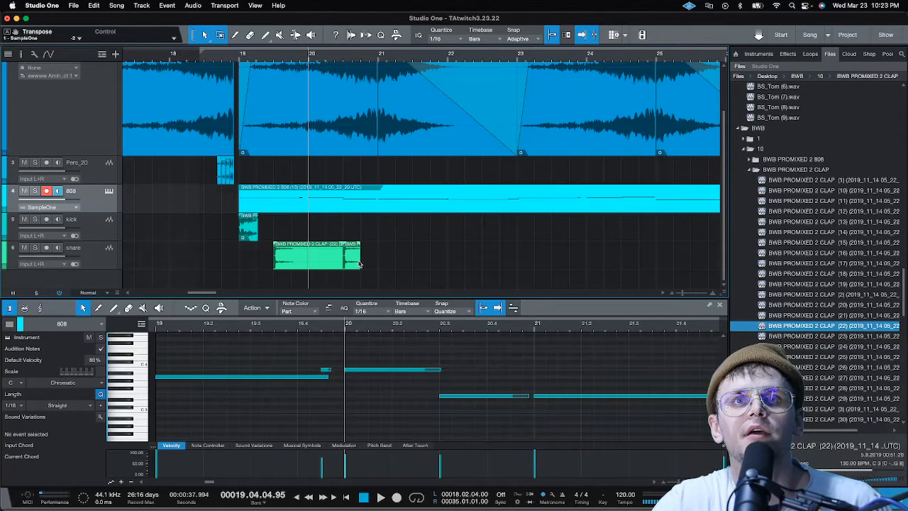
left_click_drag(360, 264, 411, 264)
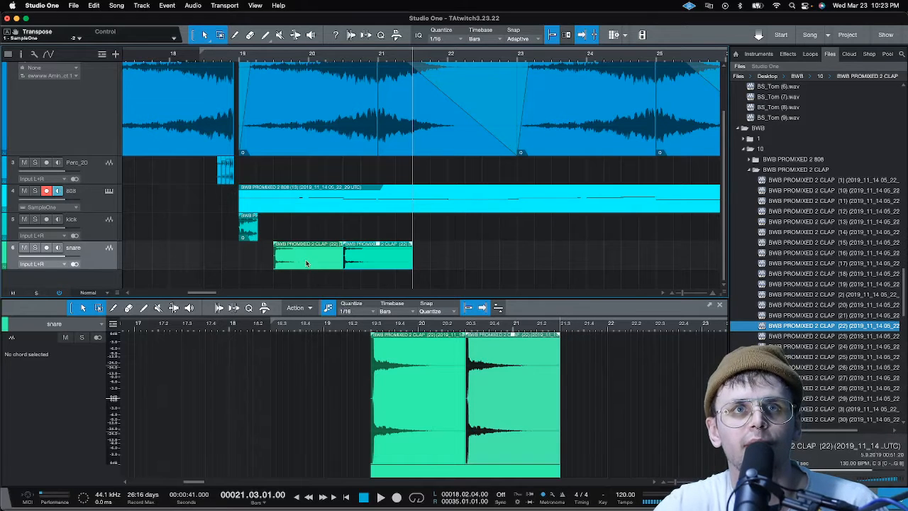
right_click(110, 264)
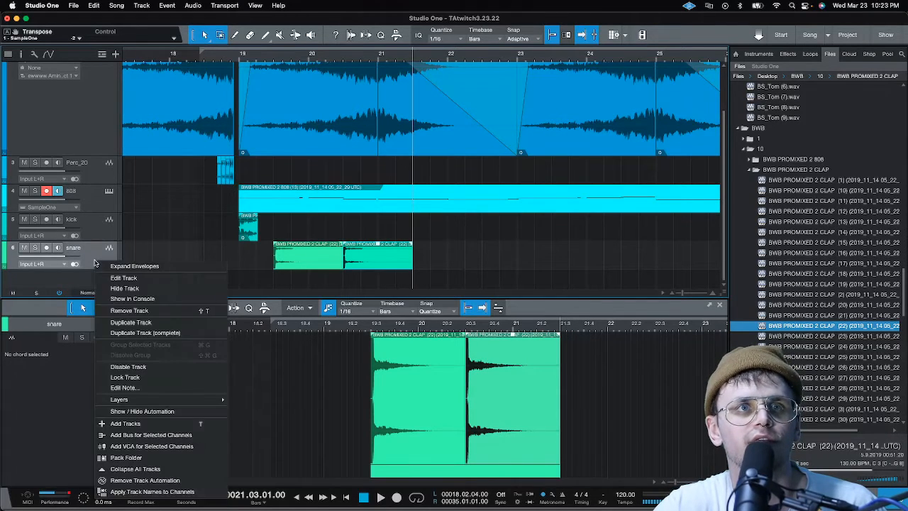
left_click(150, 324)
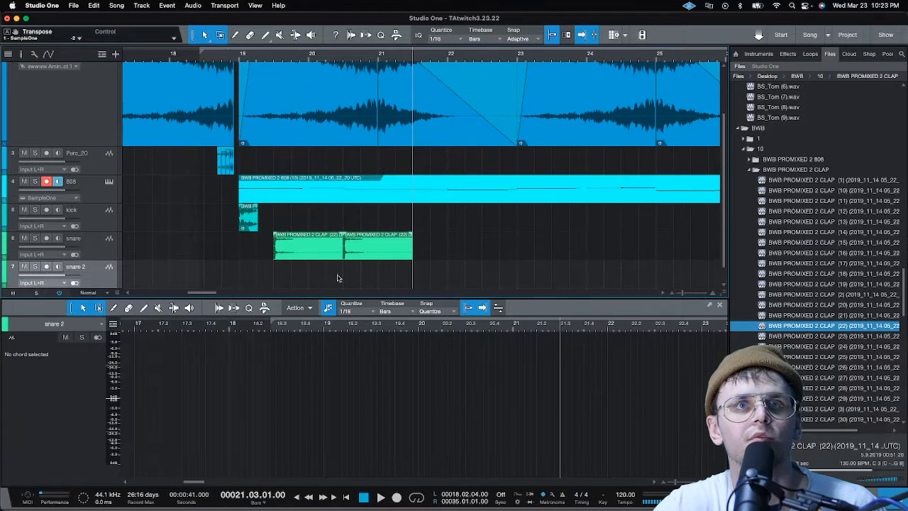
Copy the clap at bar 20 beat 3 onto the snare 2 track and play it back
left_click(365, 254)
left_click_drag(365, 254, 366, 276)
key("space")
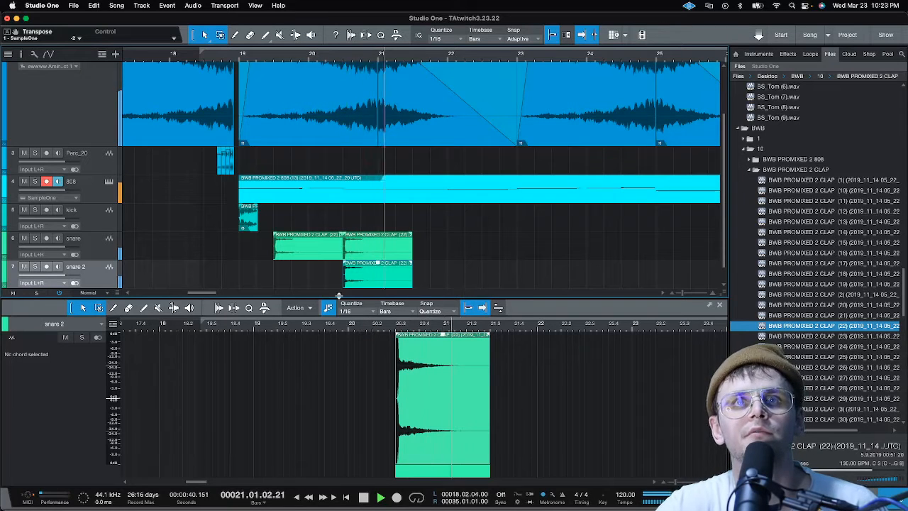
key("space")
Move the snare 2 clap to bar 20 beat 4, shorten it to a sixteenth note, and copy it an eighth note further on
left_click_drag(372, 282, 416, 284)
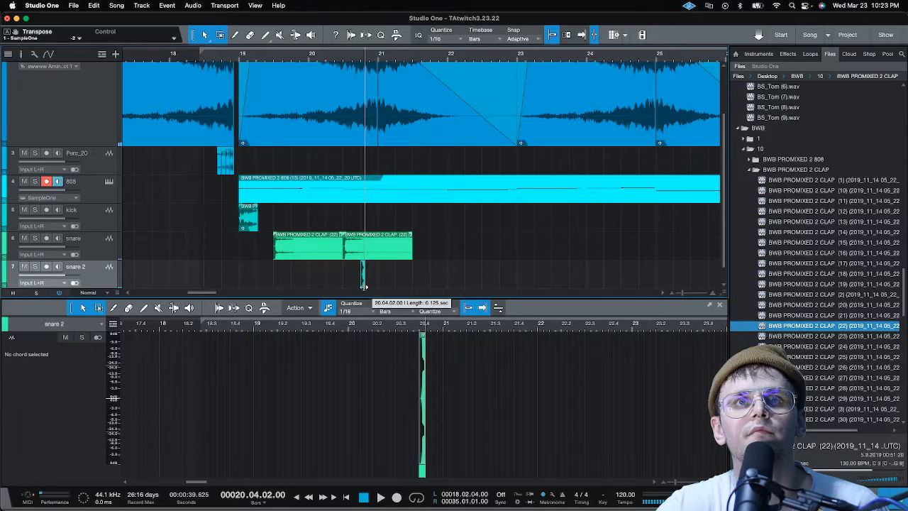
left_click(351, 35)
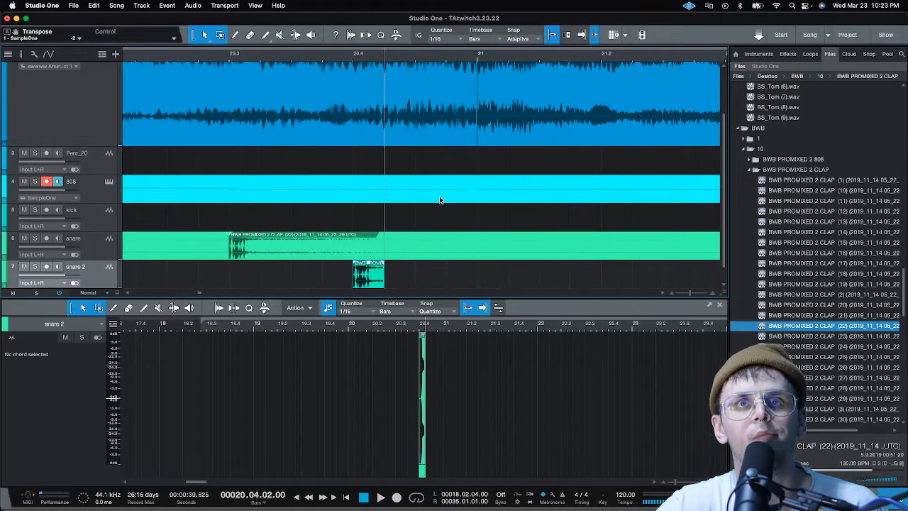
left_click_drag(379, 282, 423, 280)
left_click(370, 281)
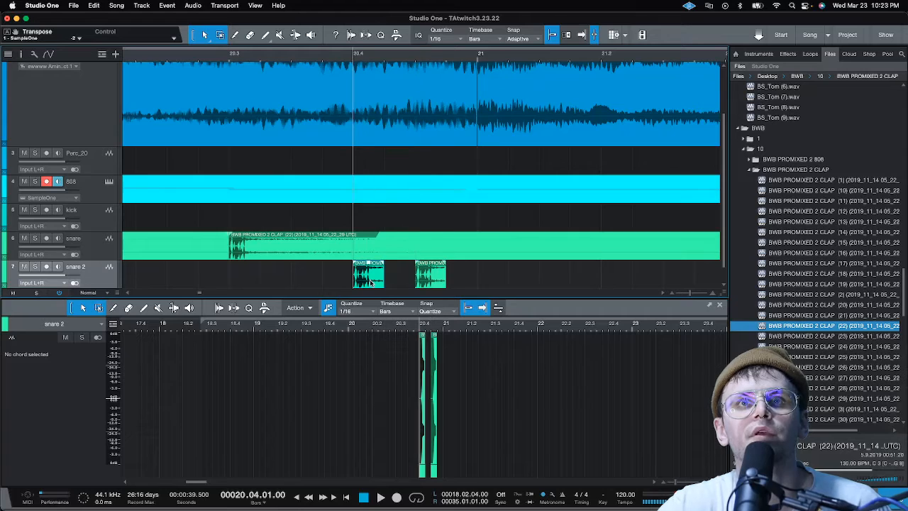
Transpose both short snare 2 claps by 3, lower their volume by about 6 dB, and play them back
right_click(433, 279)
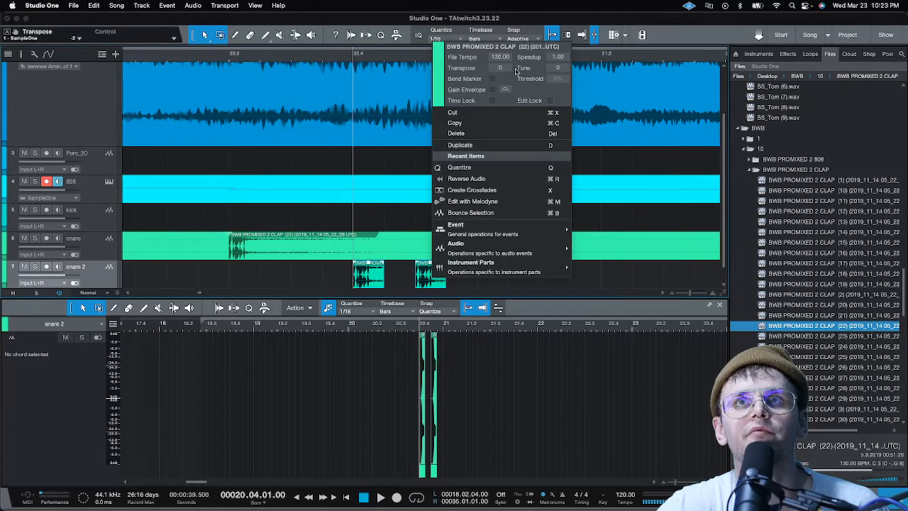
left_click(638, 281)
left_click_drag(432, 265, 432, 271)
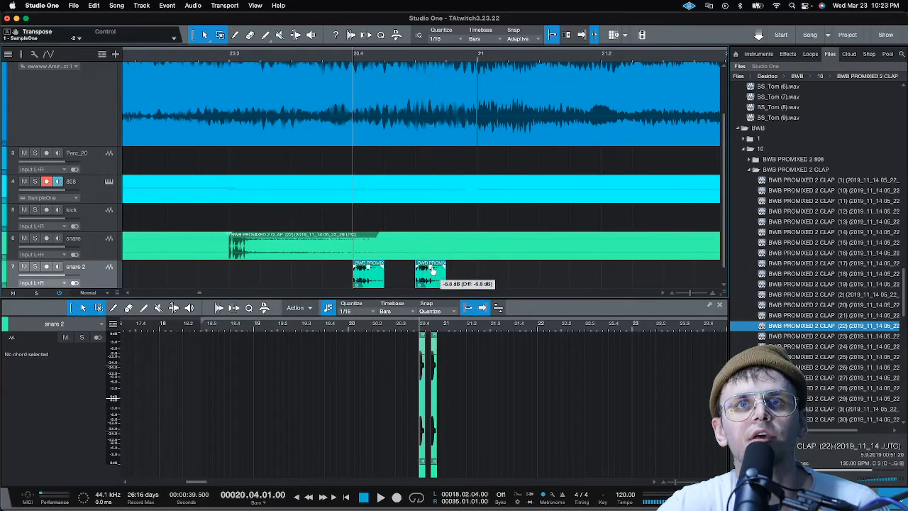
key("space")
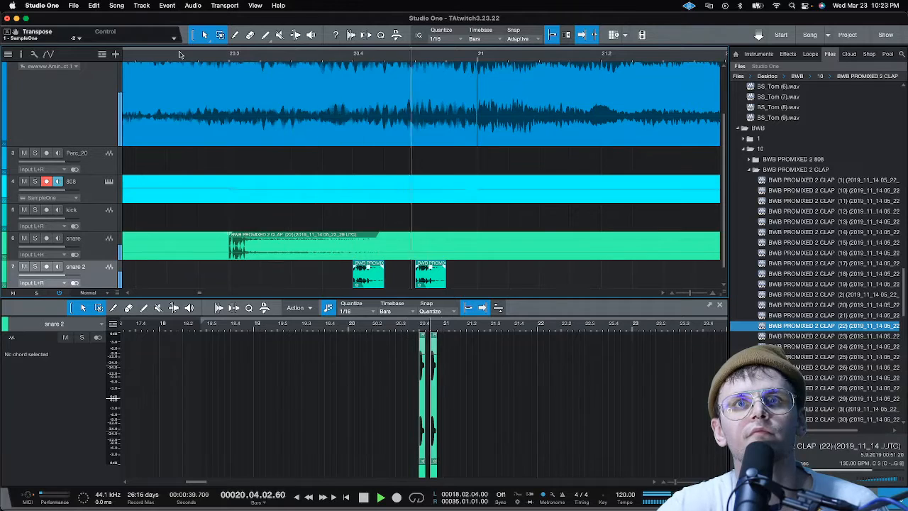
scroll(219, 59, "down", 2)
key("space")
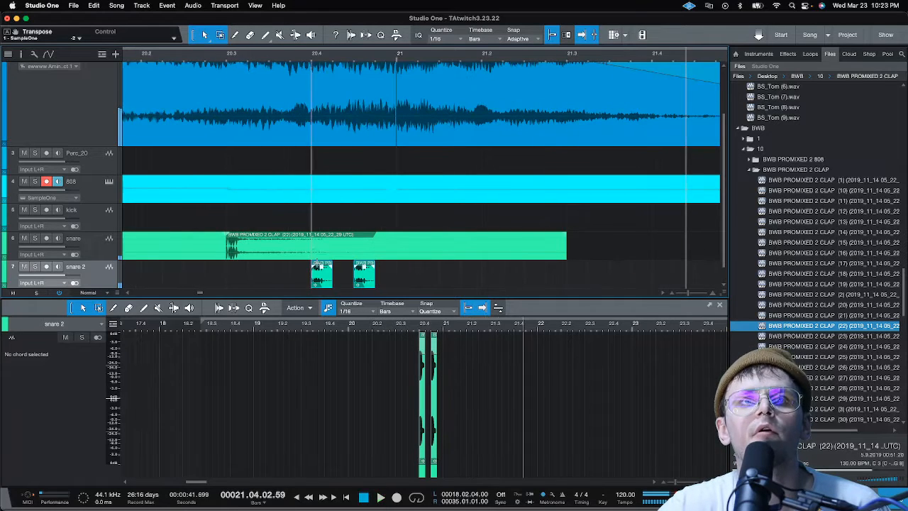
Lengthen both snare 2 claps to 0.250 sec each so they fill bar 20 beat 4, and play them back
left_click_drag(332, 277, 344, 278)
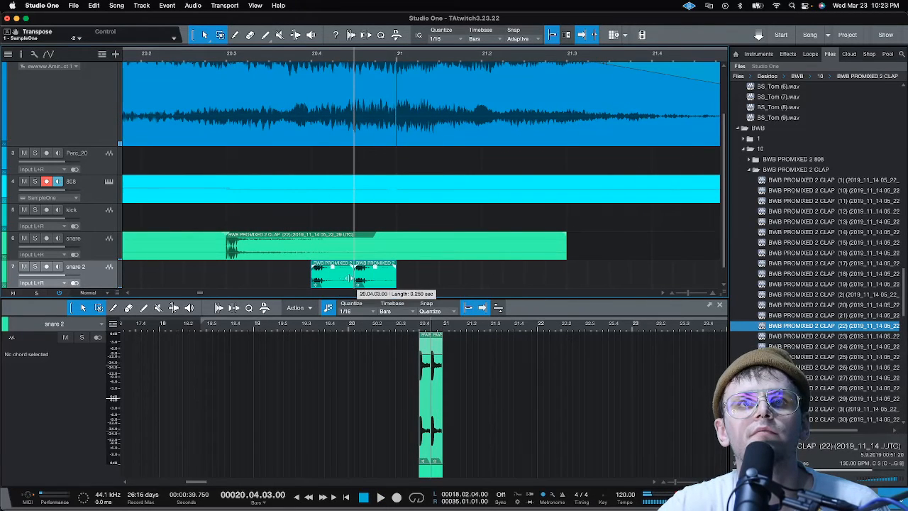
key("space")
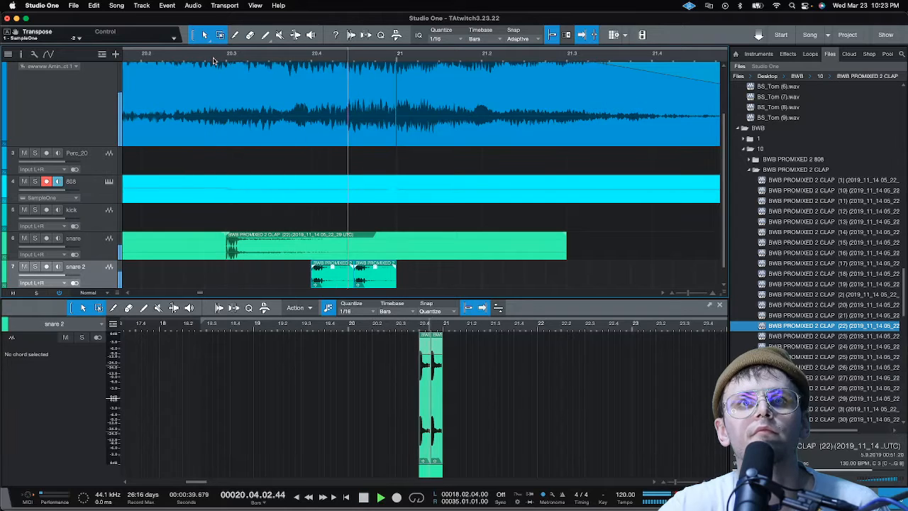
key("space")
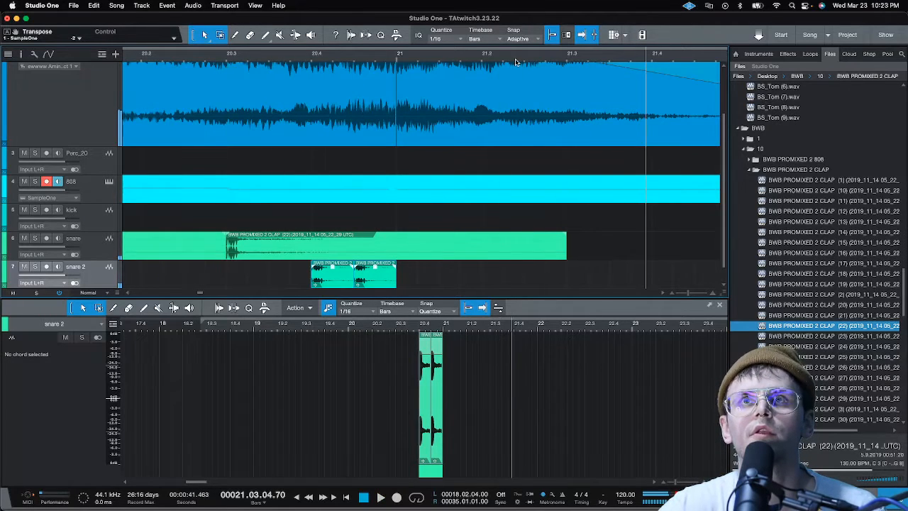
Select the two claps on the snare track and duplicate the pair repeatedly until the claps run past bar 35
scroll(519, 58, "down", 10)
left_click_drag(501, 255, 424, 235)
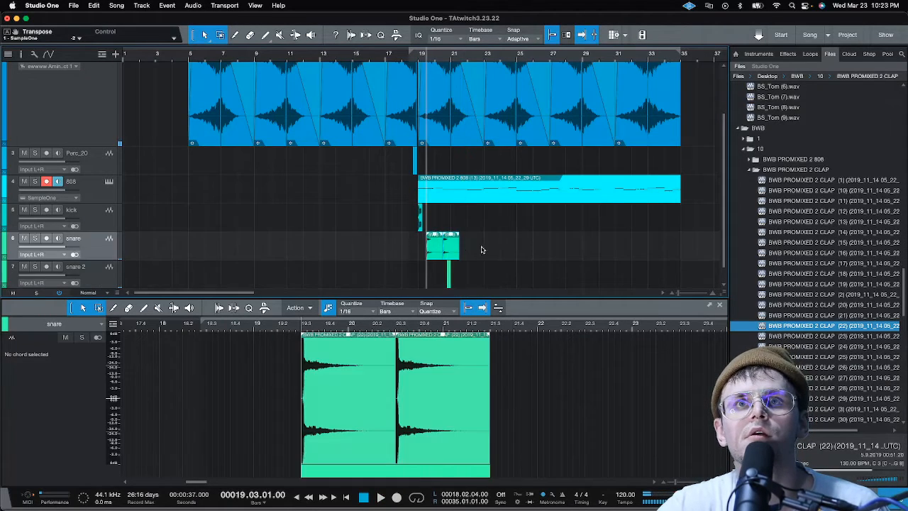
key("d")
key("d")
key("d")
key("d")
key("d")
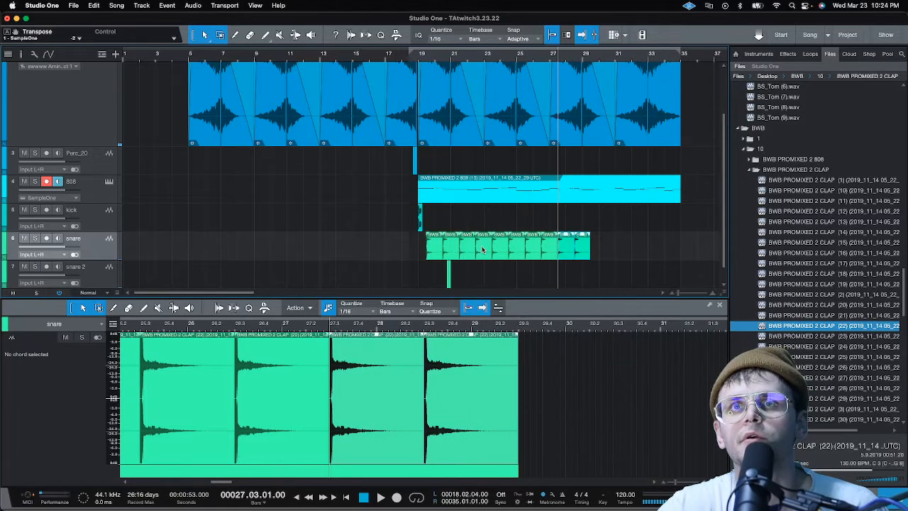
key("d")
key("d")
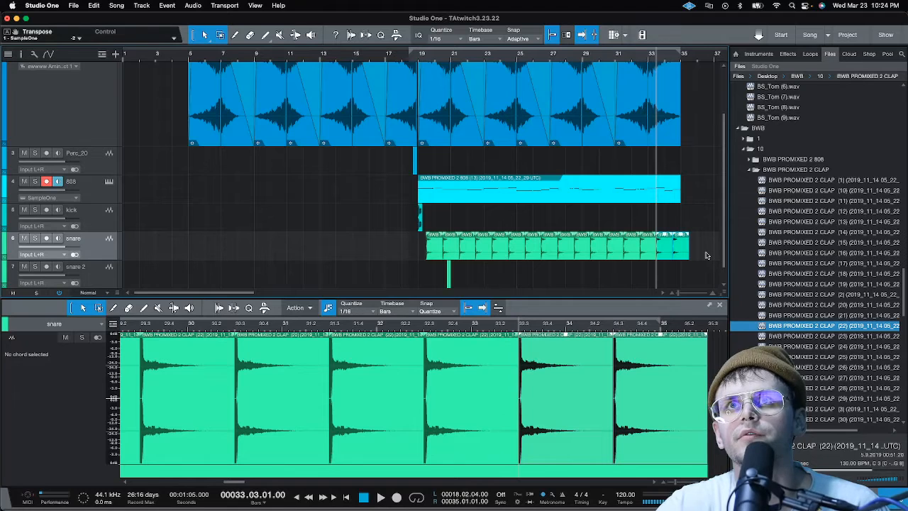
Remove the last snare clap, which starts at bar 34 beat 3, and play back the arrangement from bar 19
scroll(706, 254, "up", 3)
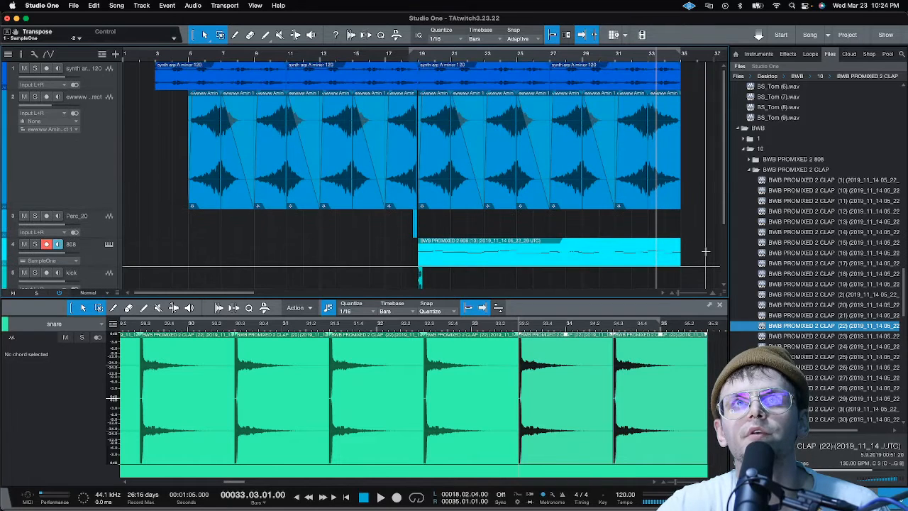
scroll(706, 251, "down", 3)
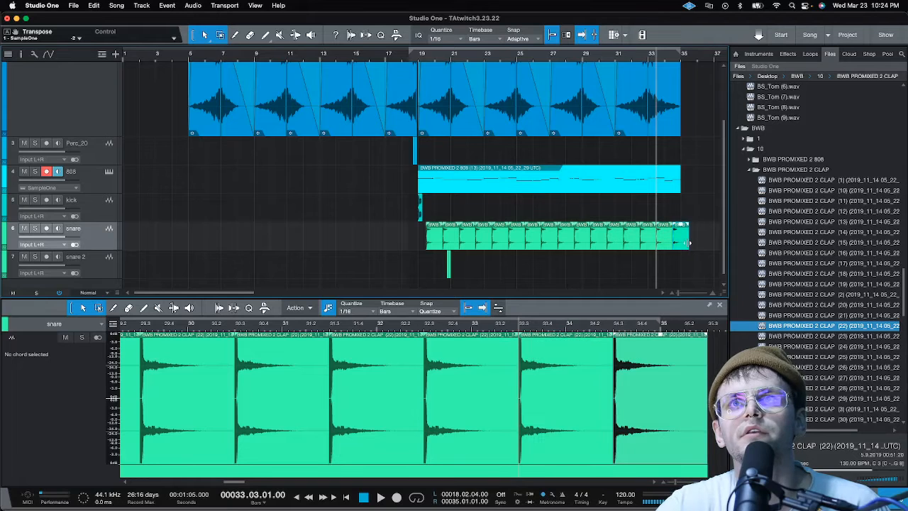
left_click_drag(686, 243, 672, 245)
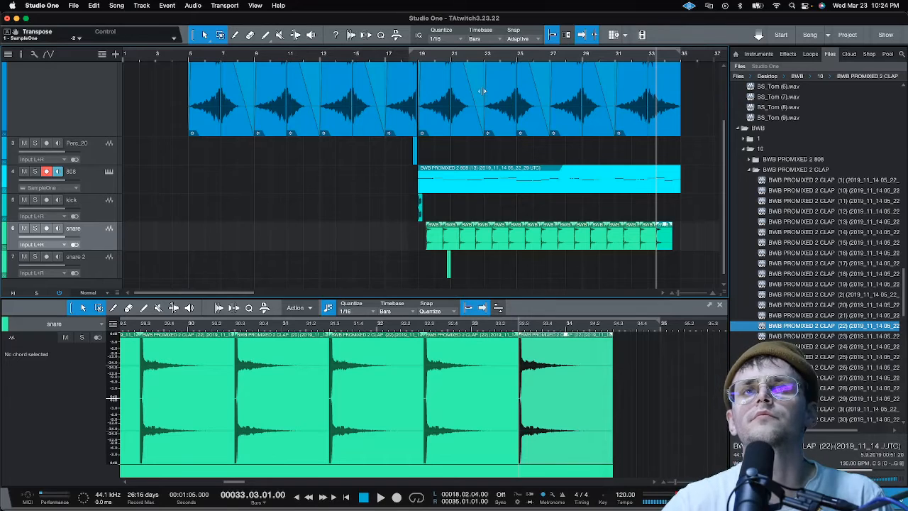
left_click(417, 59)
key("space")
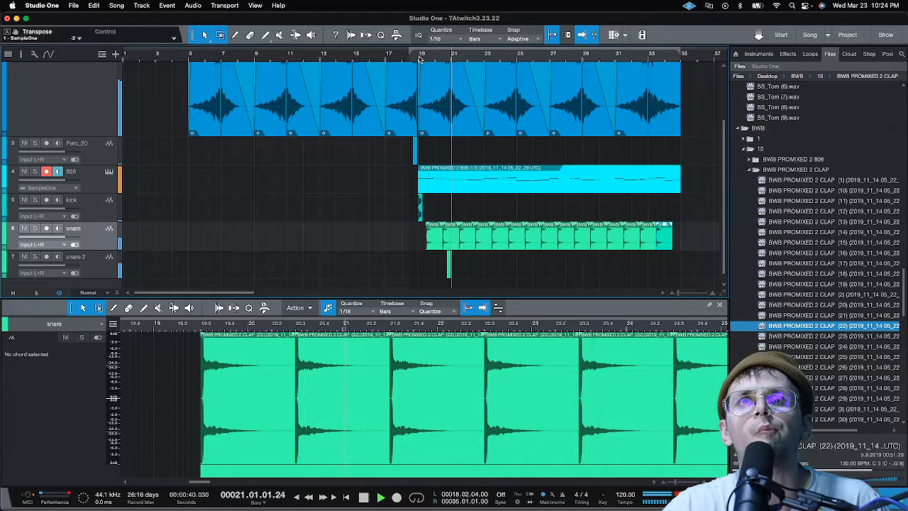
scroll(420, 60, "up", 5)
key("space")
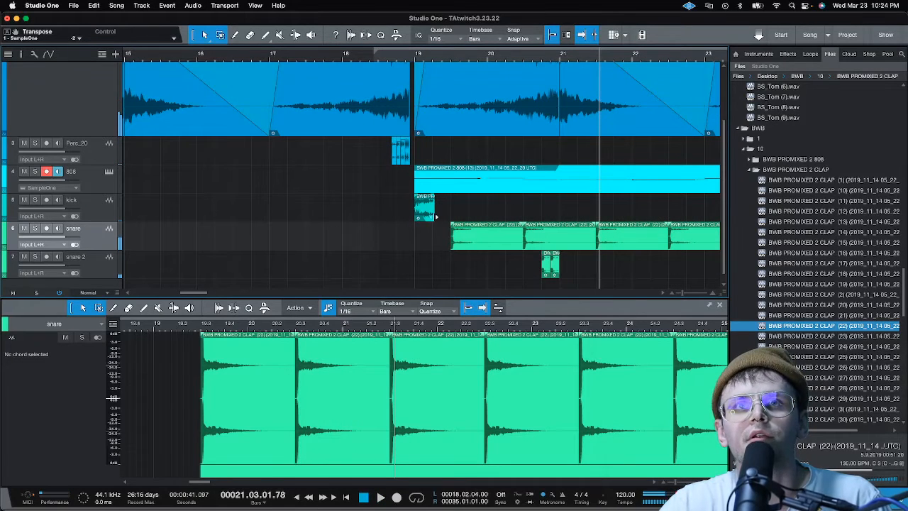
Duplicate the kick event and place the copy at bar 19 beat 3
left_click(429, 216)
key("d")
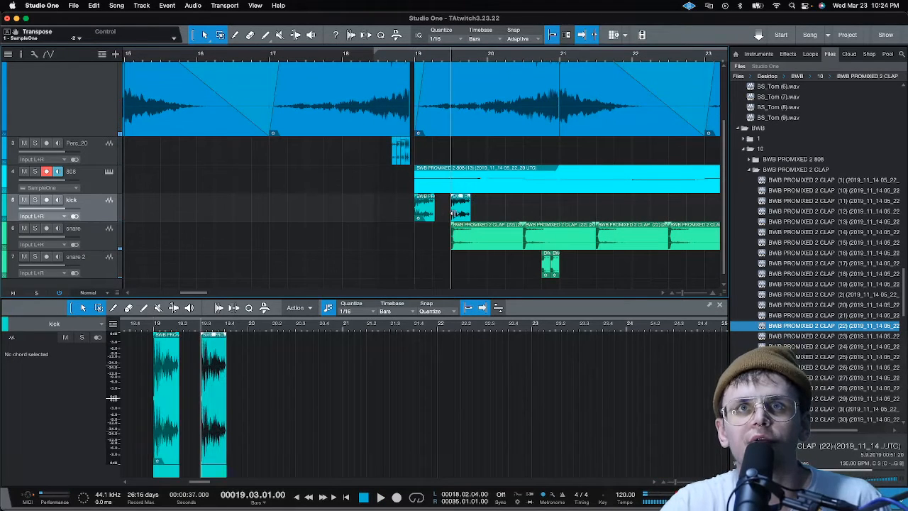
Move the kick copy to 19.04.03, add another kick at bar 20, and play back from bar 19
left_click_drag(460, 213, 507, 211)
left_click(414, 54)
key("space")
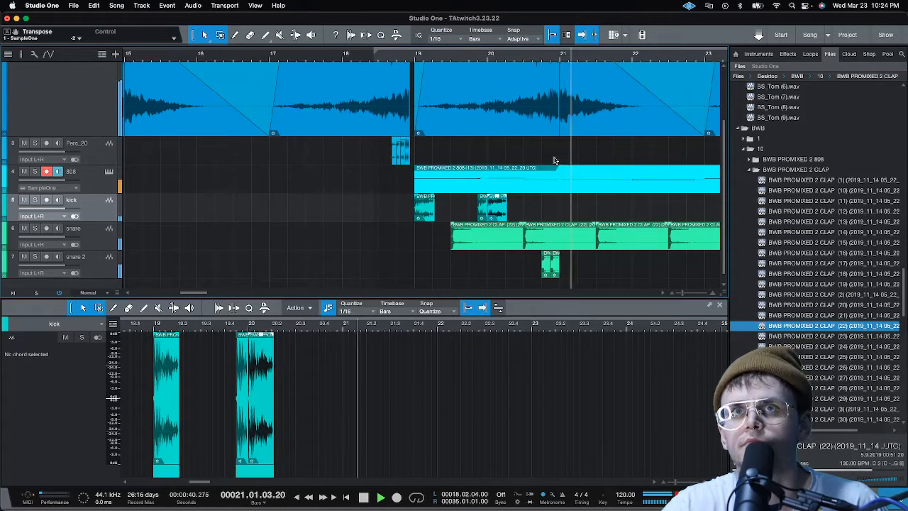
Duplicate the kick onto the first beats of bars 21, 22 and 23, and play back the pattern from before bar 19
key("d")
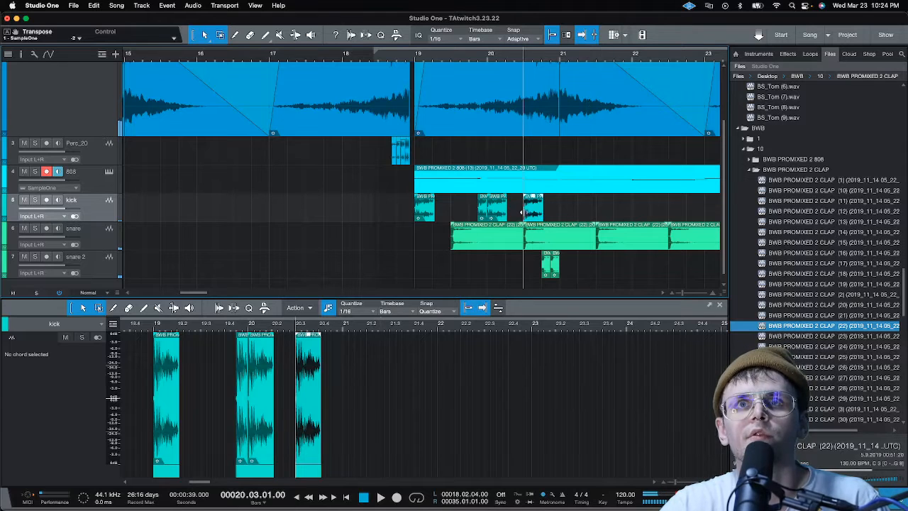
left_click_drag(530, 213, 566, 212)
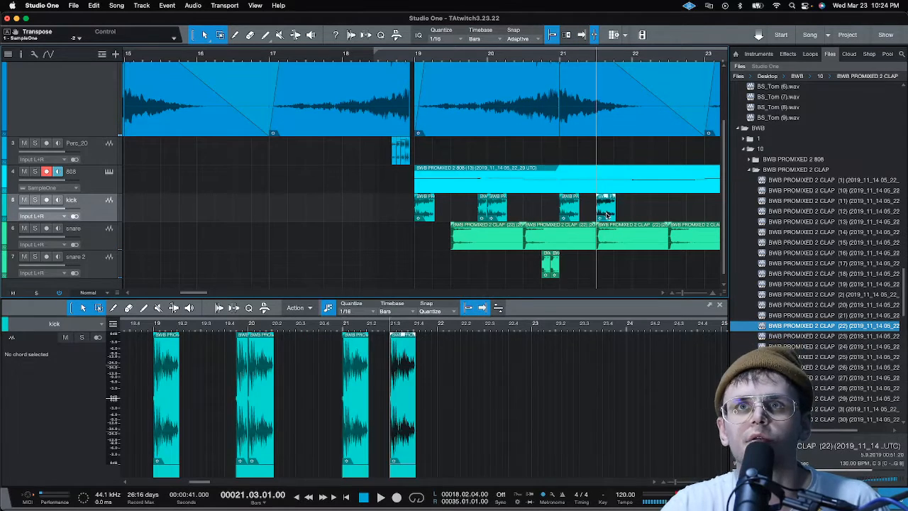
key("d")
key("d")
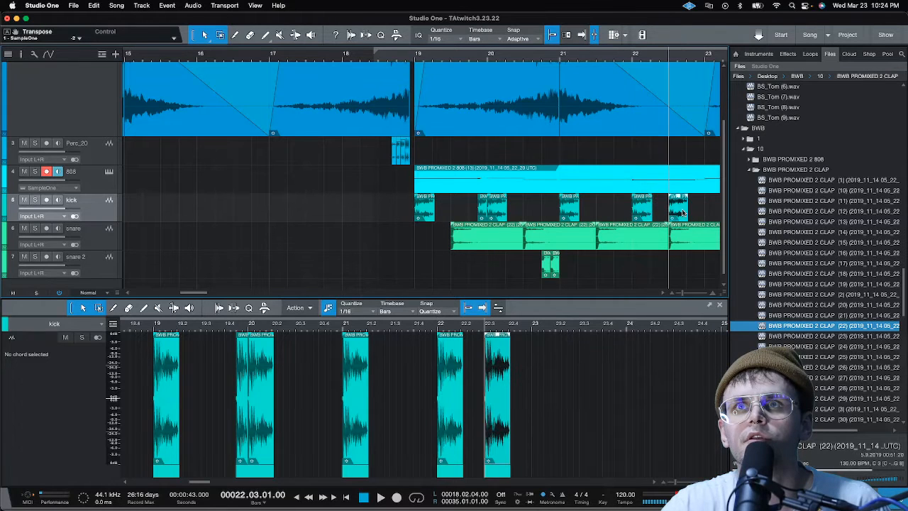
left_click_drag(684, 212, 720, 213)
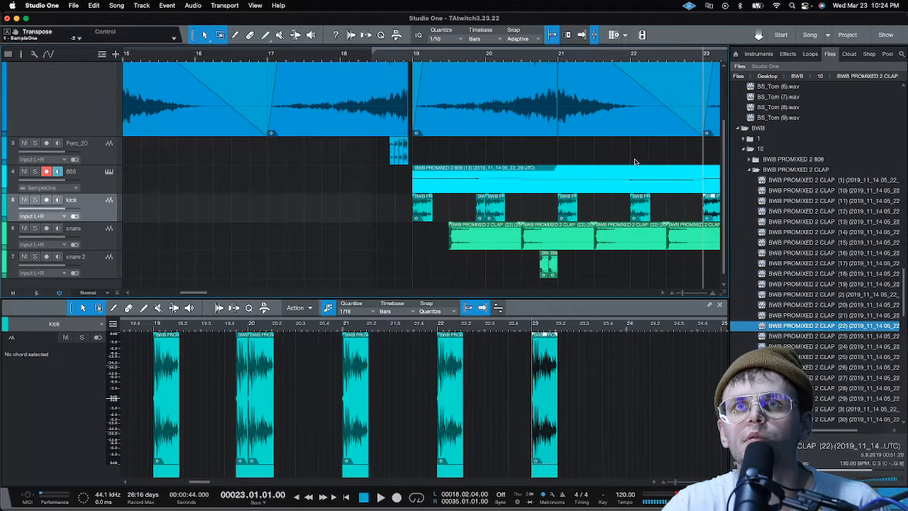
left_click(391, 57)
key("space")
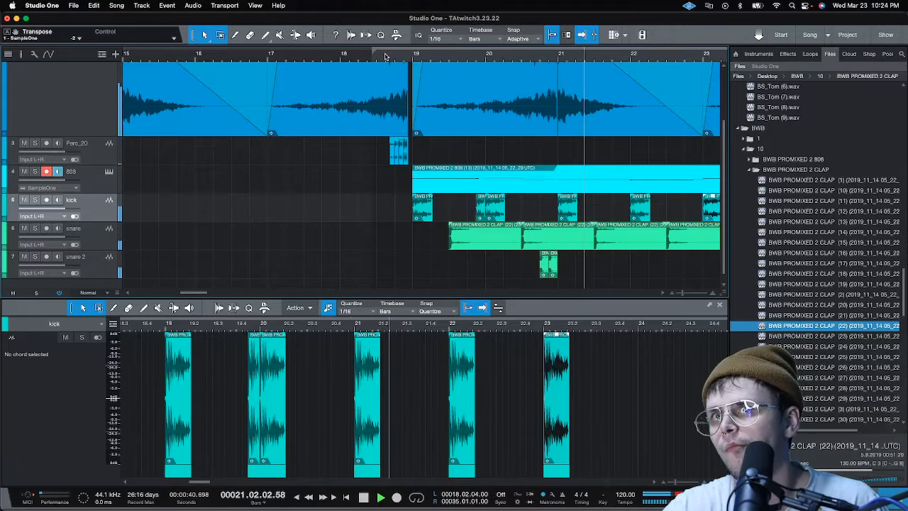
Add kick copies at 23.04.03 and the start of bar 24, and play back the passage around them
key("w")
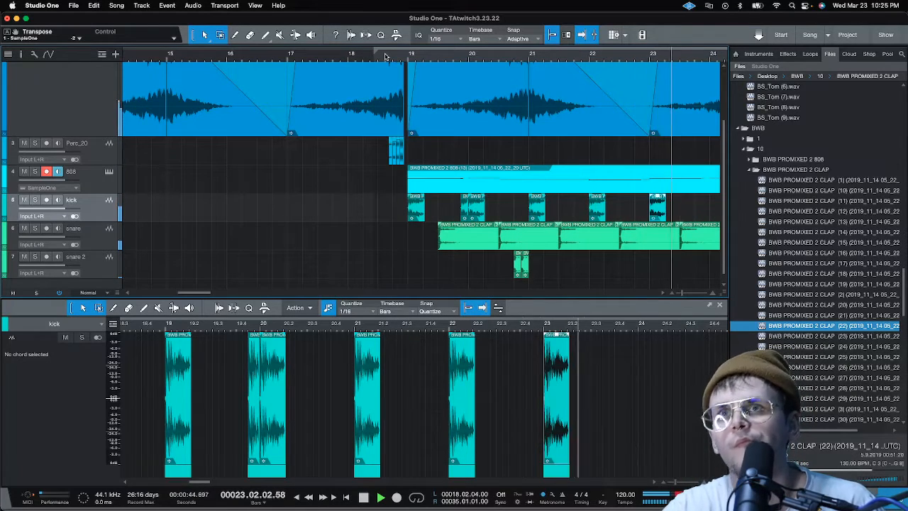
key("w")
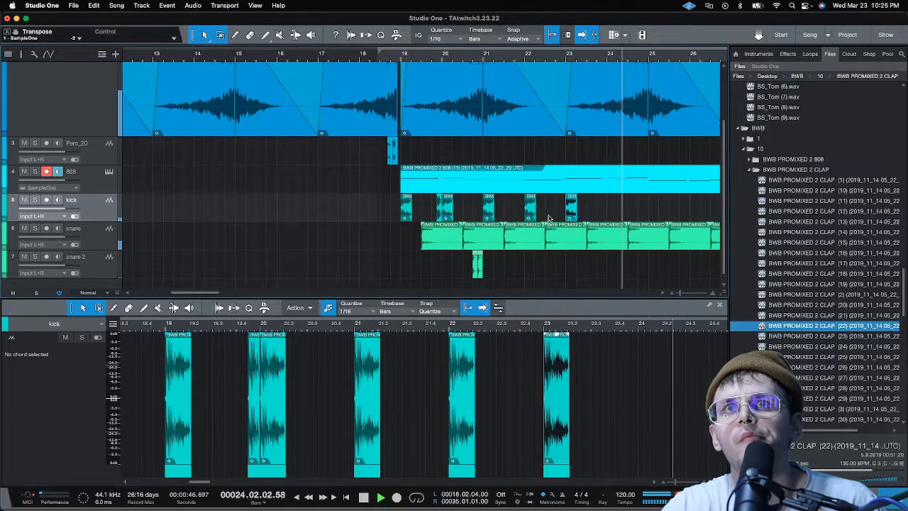
left_click(584, 214)
key("super+v")
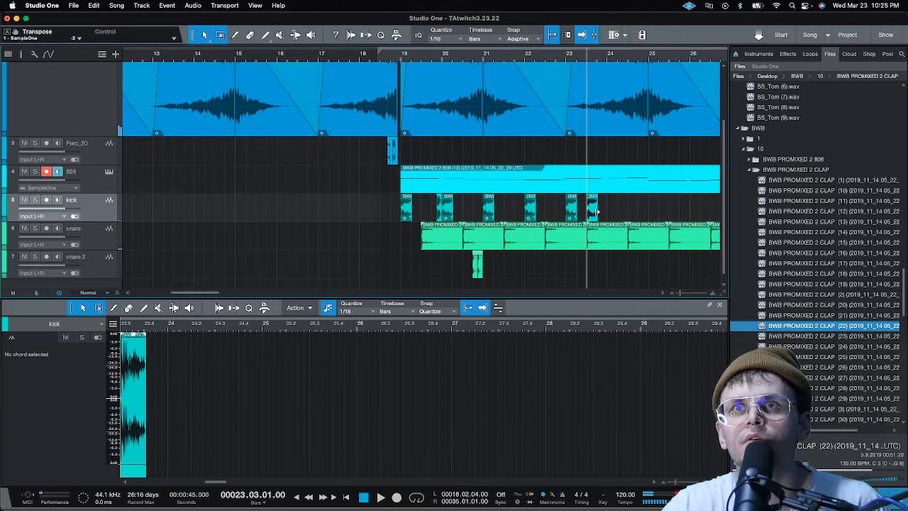
key("super+v")
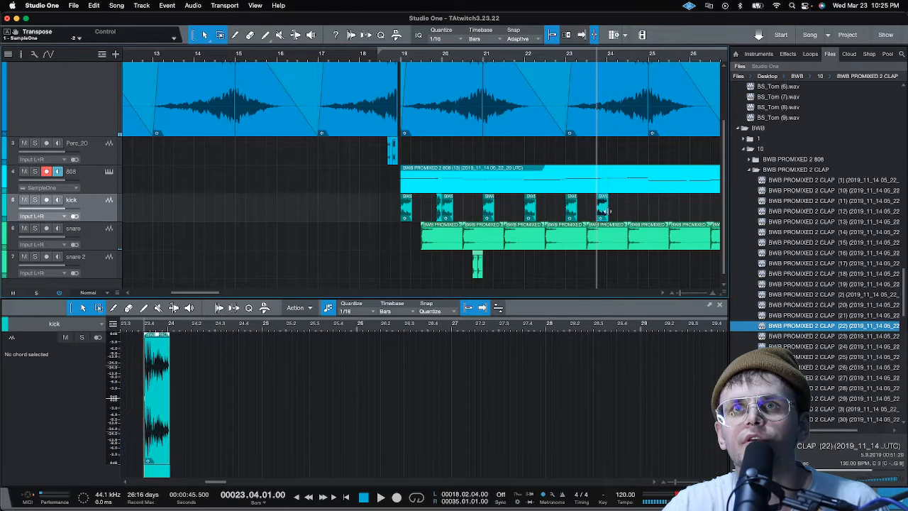
scroll(607, 47, "up", 5)
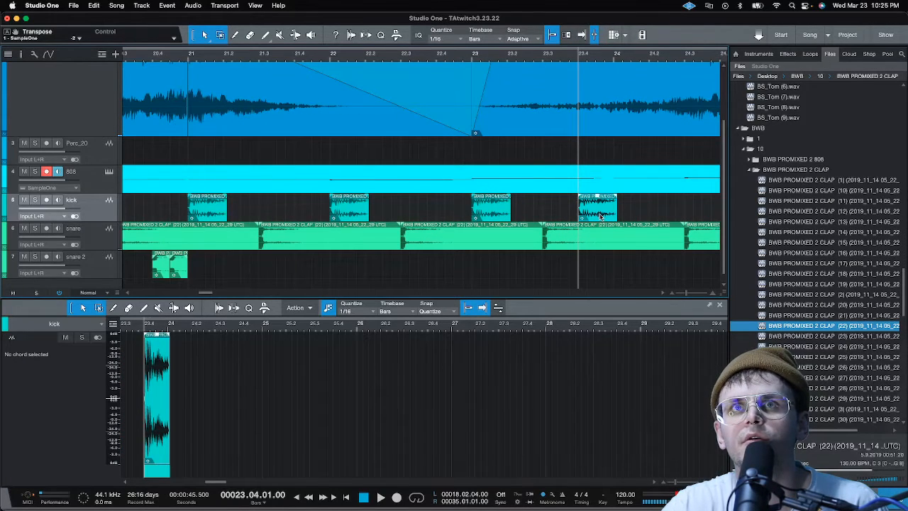
mouse_move(600, 216)
left_mouse_down()
mouse_move(619, 211)
mouse_move(611, 211)
left_mouse_up()
key("super+v")
left_click(630, 210)
left_click_drag(693, 212, 645, 218)
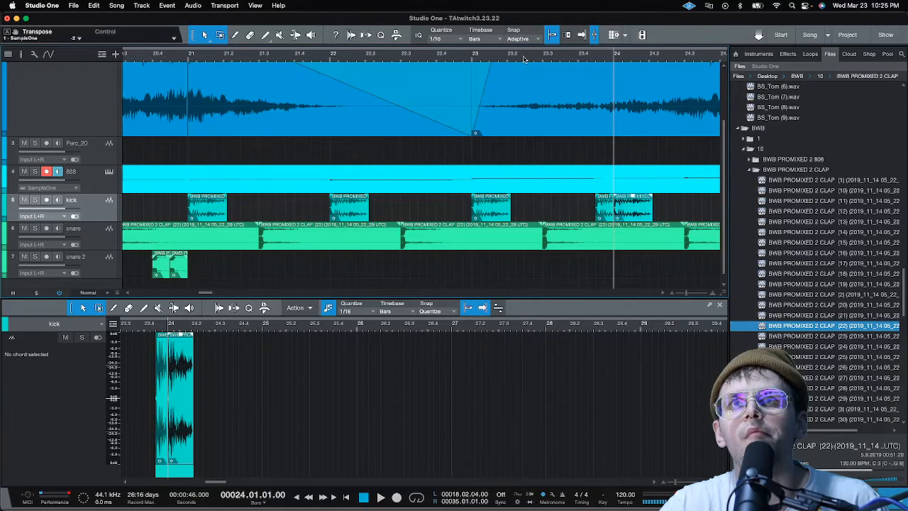
key("space")
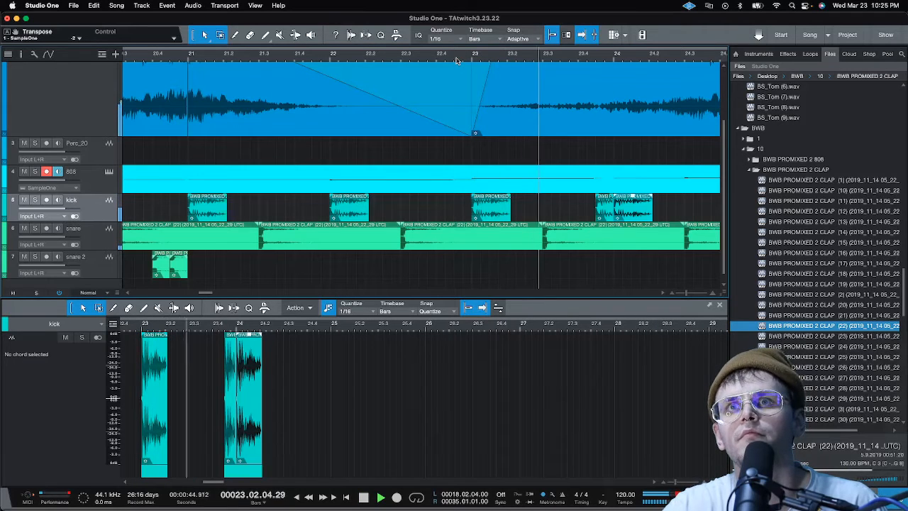
scroll(458, 61, "down", 5)
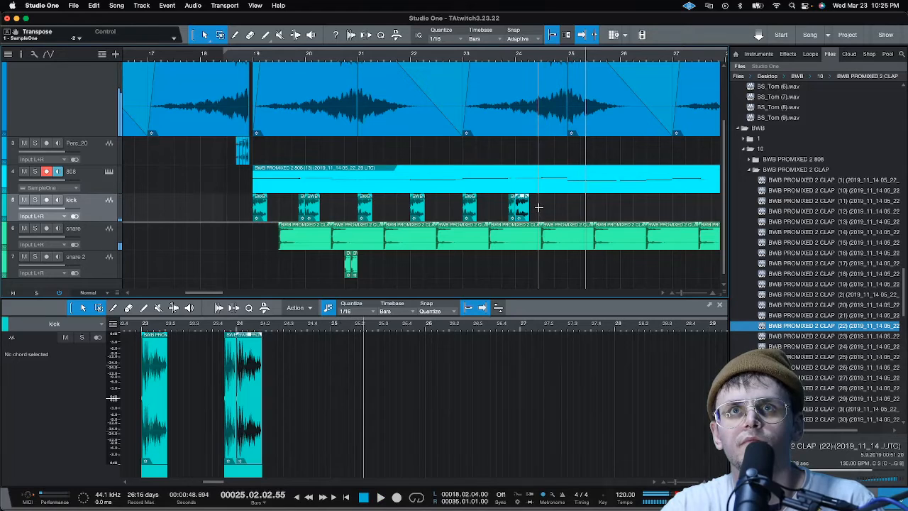
Duplicate the last kick, place the copy at the start of bar 25, and play back from bar 19
key("d")
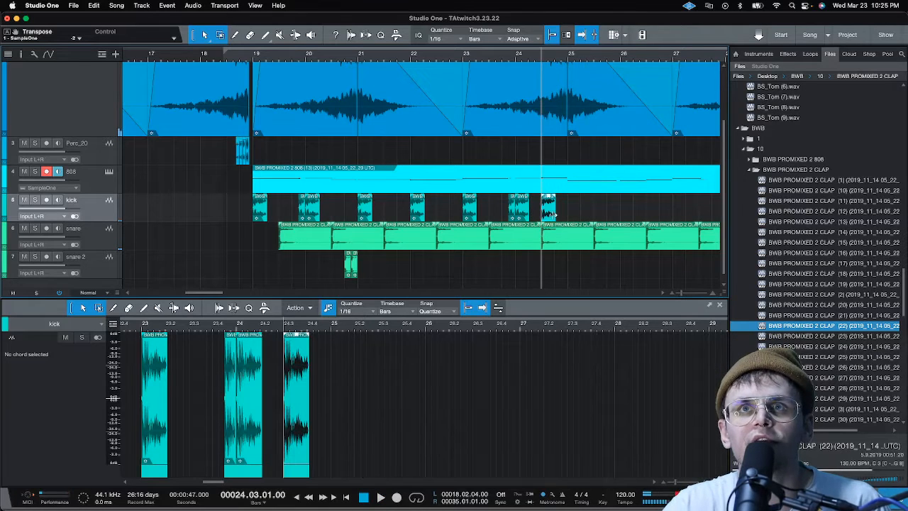
left_click_drag(551, 215, 576, 216)
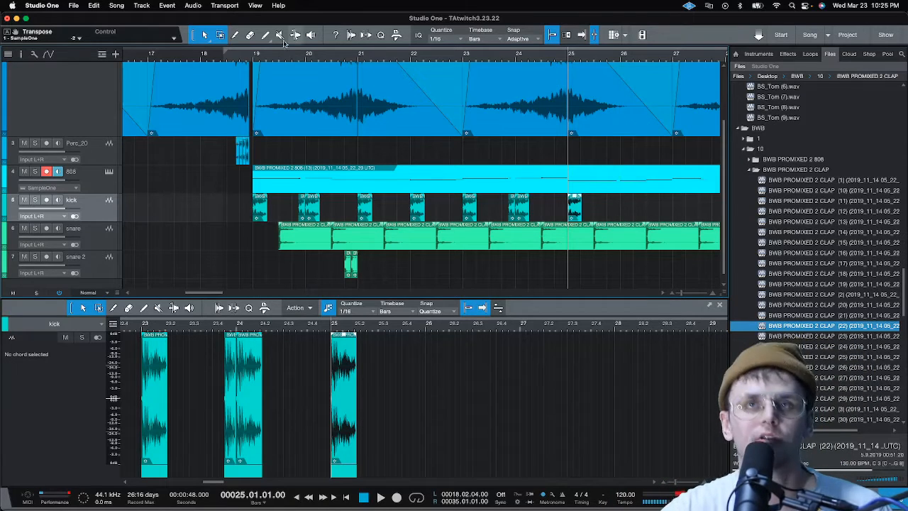
left_click(252, 57)
key("space")
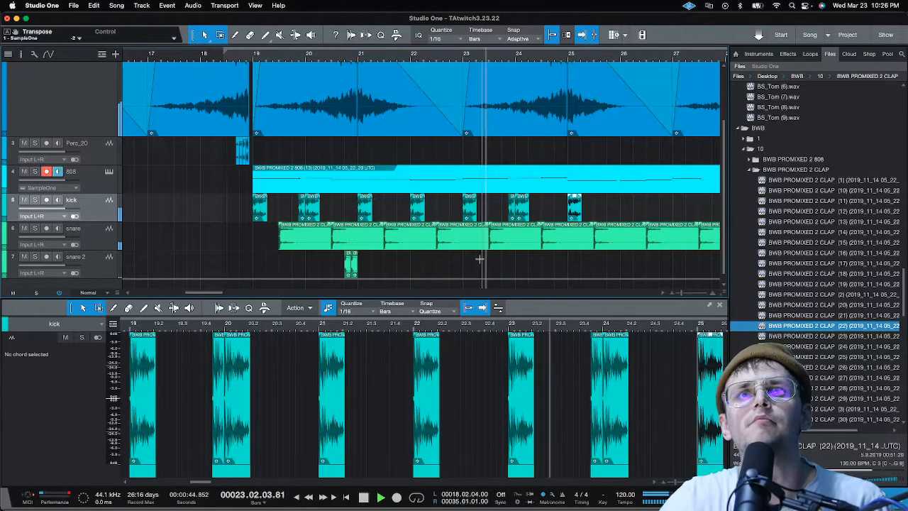
Duplicate the second snare 2 clap, place the copy at 22.03.04, and play back bar 22
left_click(353, 275)
key("d")
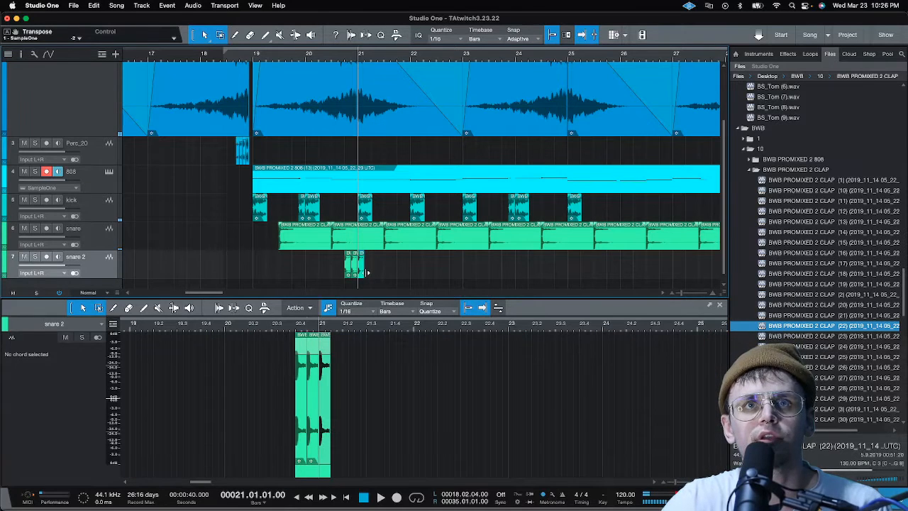
left_click_drag(362, 274, 451, 273)
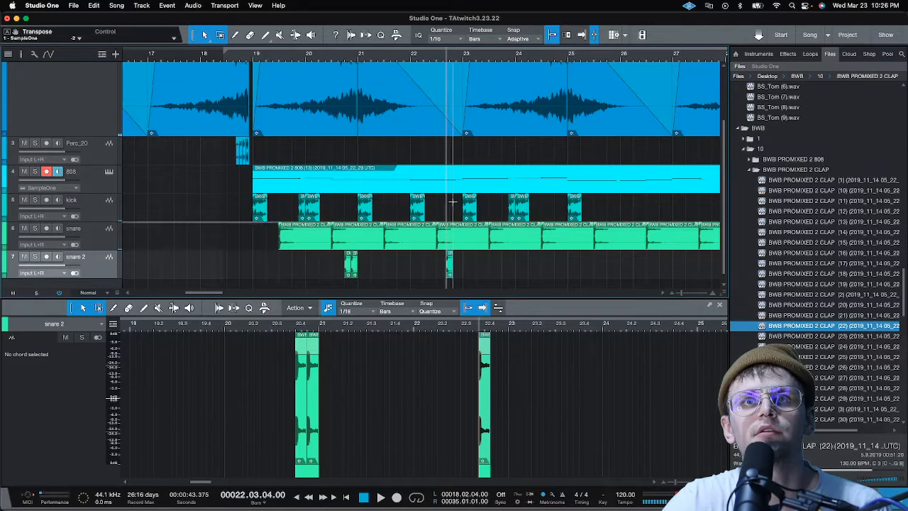
key("space")
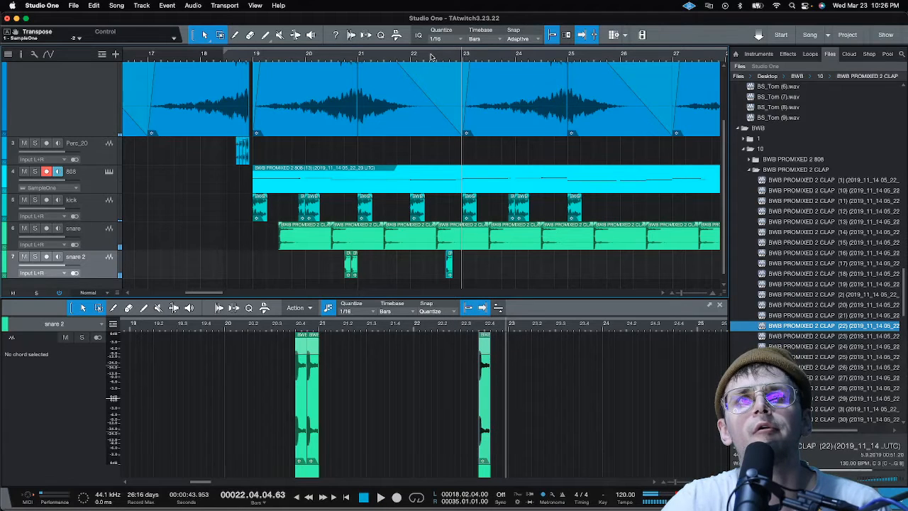
left_click(431, 57)
key("space")
Duplicate the snare 2 clap in bar 22, place the copy at 22.04.03, and play back from just before bar 22
key("space")
scroll(432, 57, "up", 3)
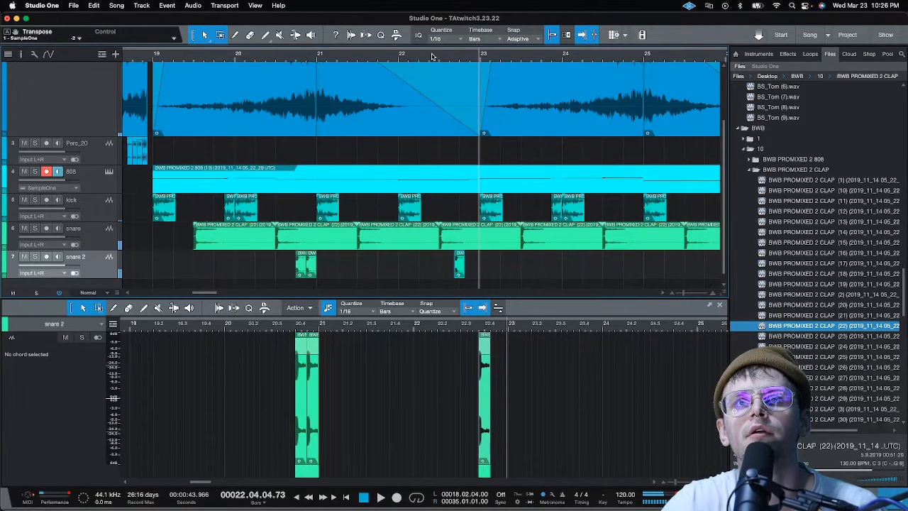
key("d")
key("space")
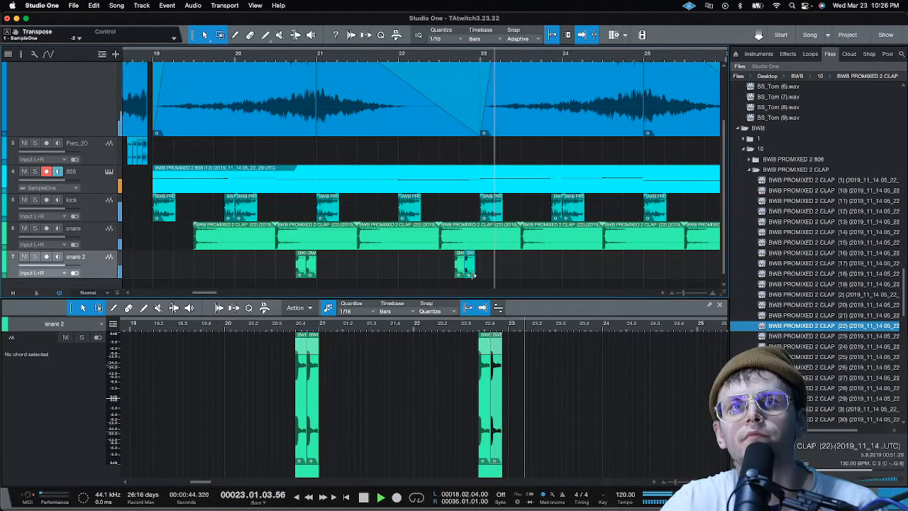
key("space")
left_click_drag(469, 270, 474, 270)
left_click(390, 59)
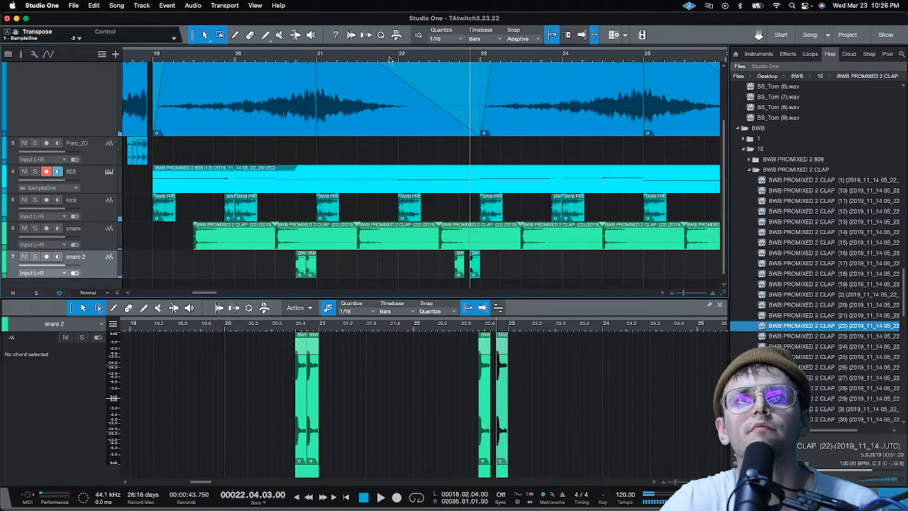
key("space")
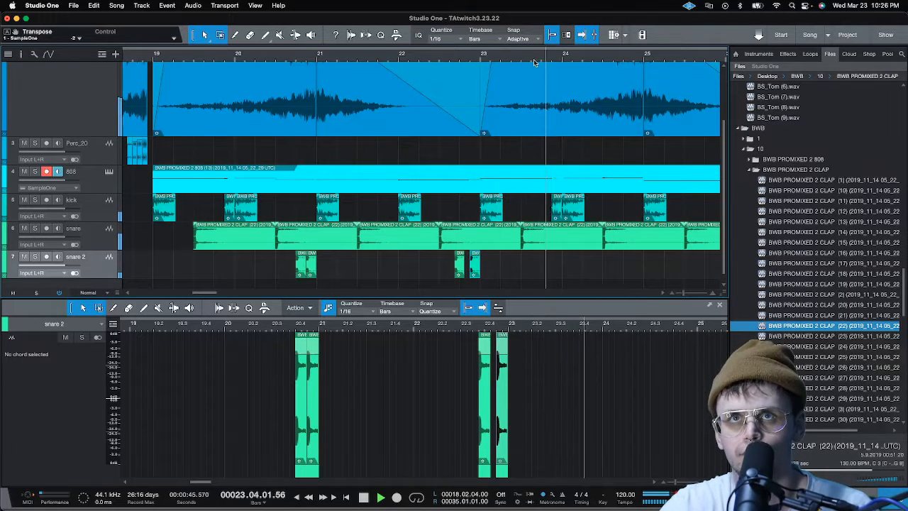
scroll(453, 59, "down", 2)
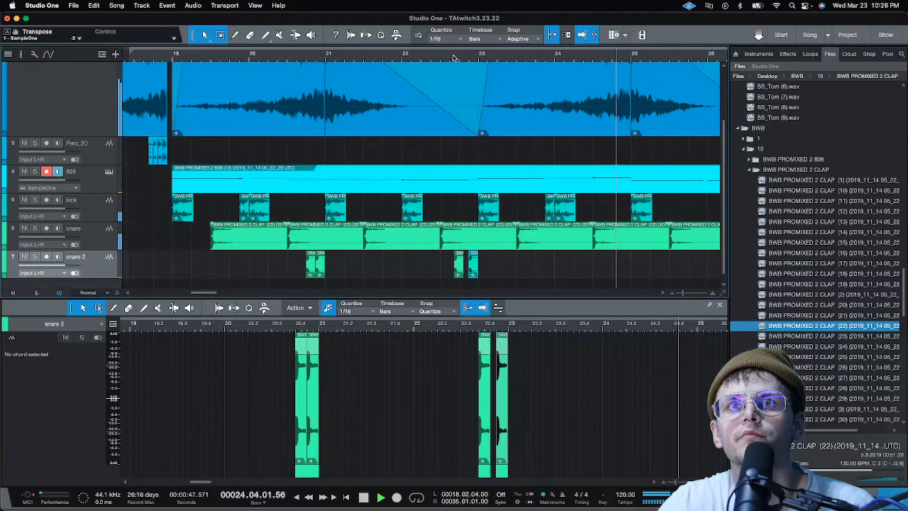
scroll(454, 58, "down", 1)
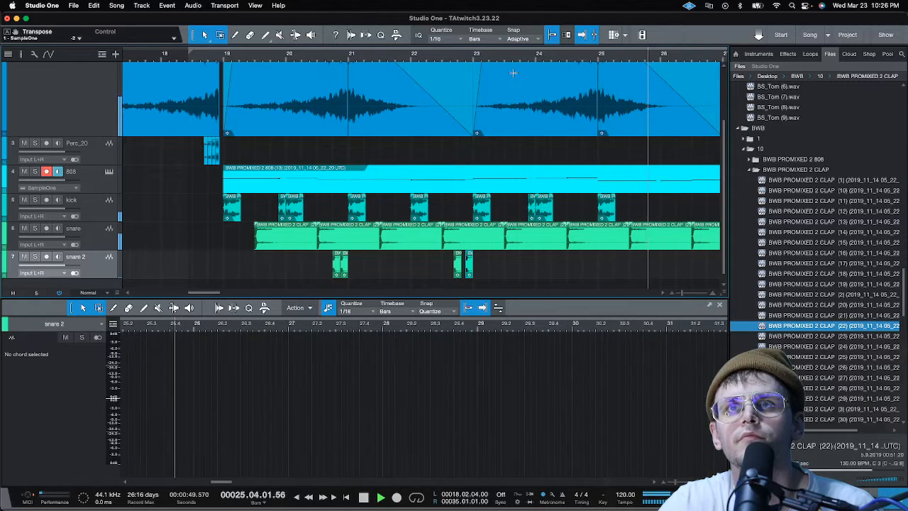
scroll(519, 59, "down", 2)
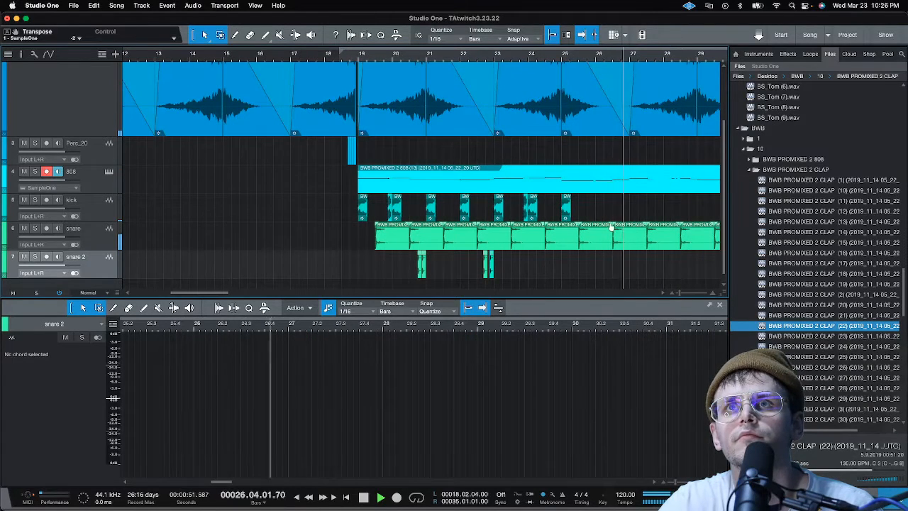
Duplicate the bar 25 kick onto the first beats of bars 26 and 27, and play back from around bar 26
left_click(572, 212)
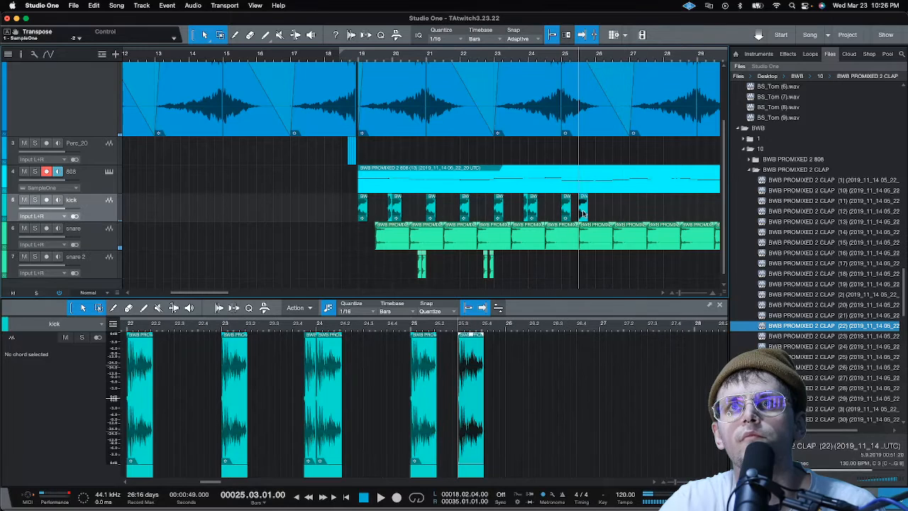
left_click_drag(583, 213, 633, 213)
key("d")
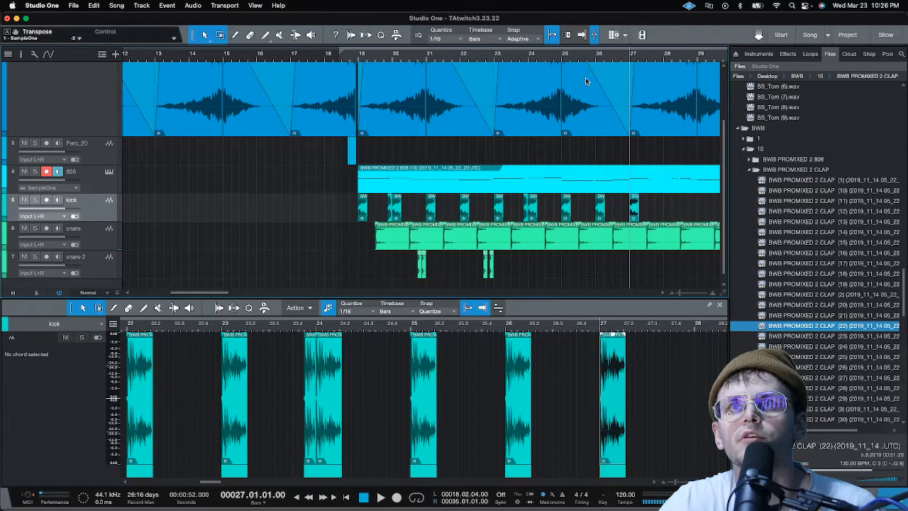
key("space")
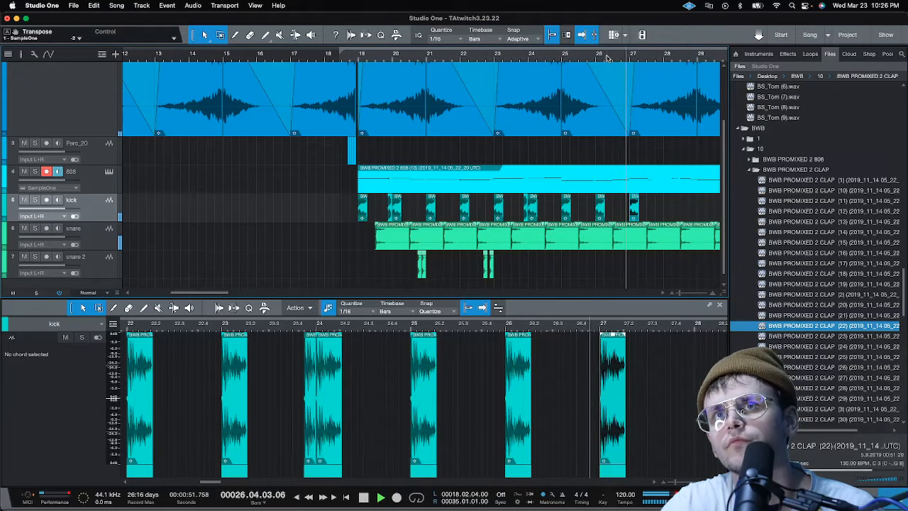
scroll(608, 58, "down", 1)
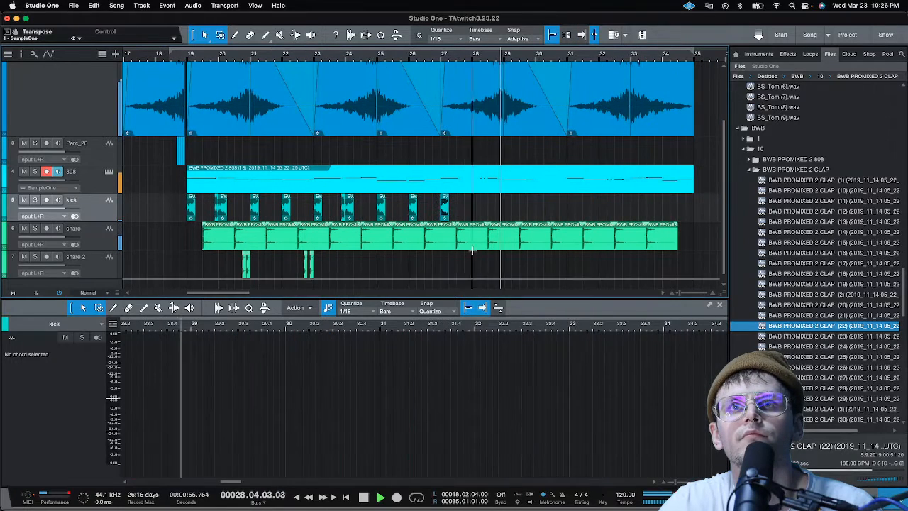
key("space")
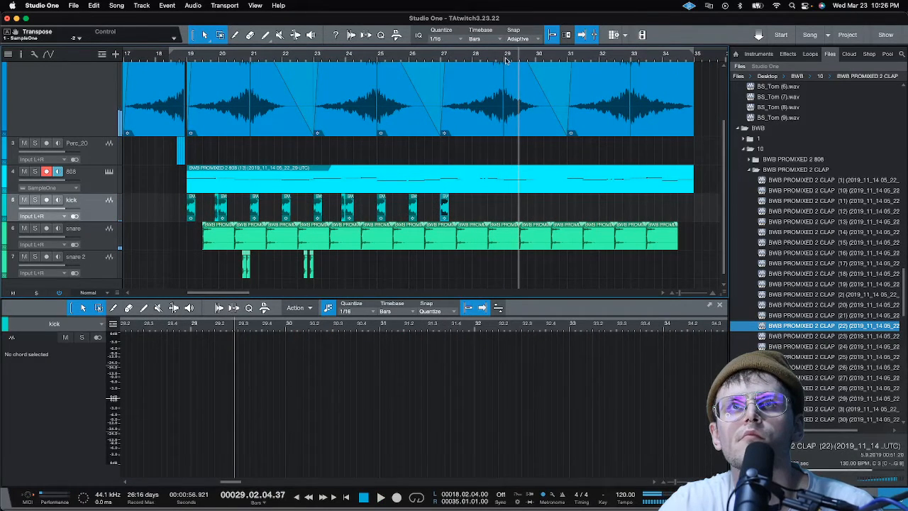
Duplicate the bar 27 kick and place copies at bar 28 beats 3 and 4
scroll(502, 59, "up", 5)
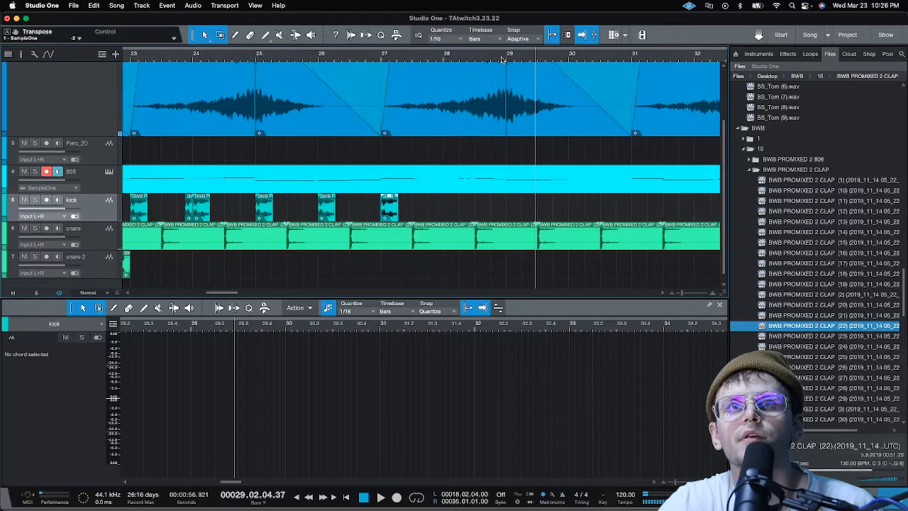
left_click(363, 215)
key("super+v")
left_click_drag(388, 215, 479, 215)
key("d")
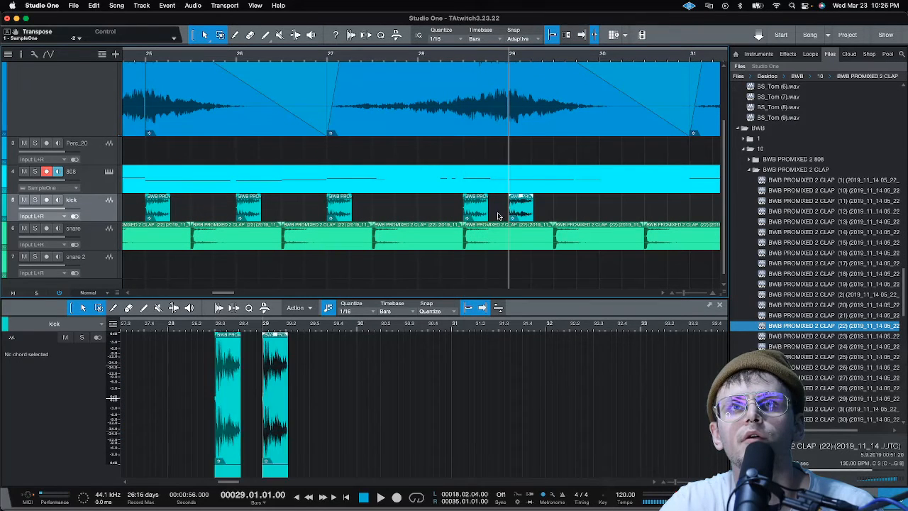
mouse_move(515, 215)
left_mouse_down()
mouse_move(488, 215)
mouse_move(500, 215)
left_mouse_up()
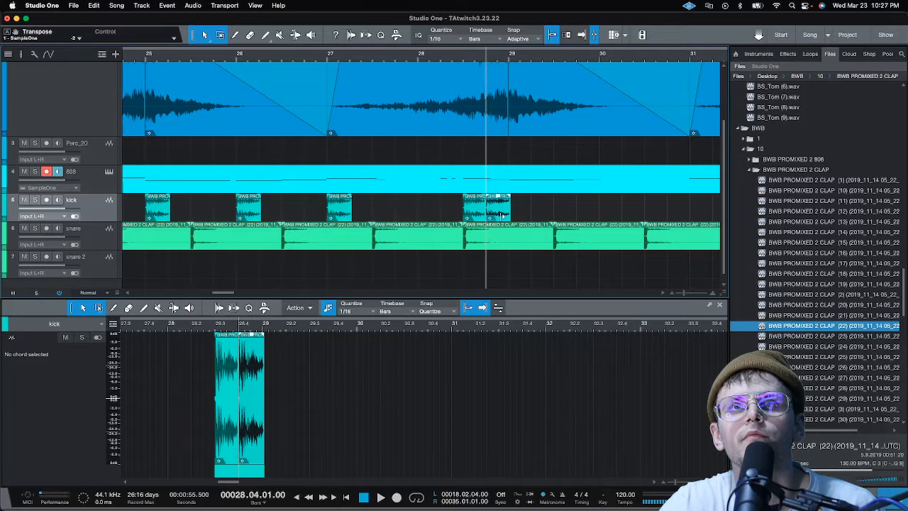
Duplicate the kick at bar 28 beat 4 onto bar 29 beat 1 and play back from bar 28
key("d")
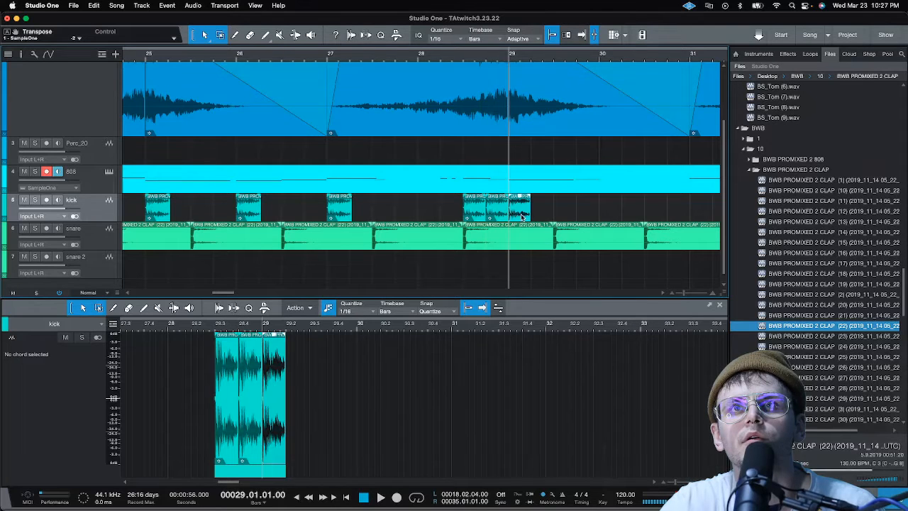
key("space")
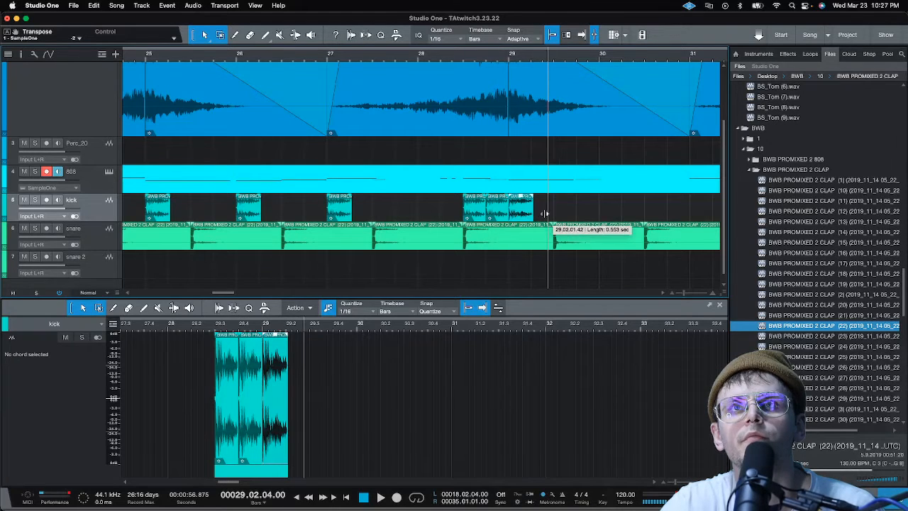
left_click(436, 58)
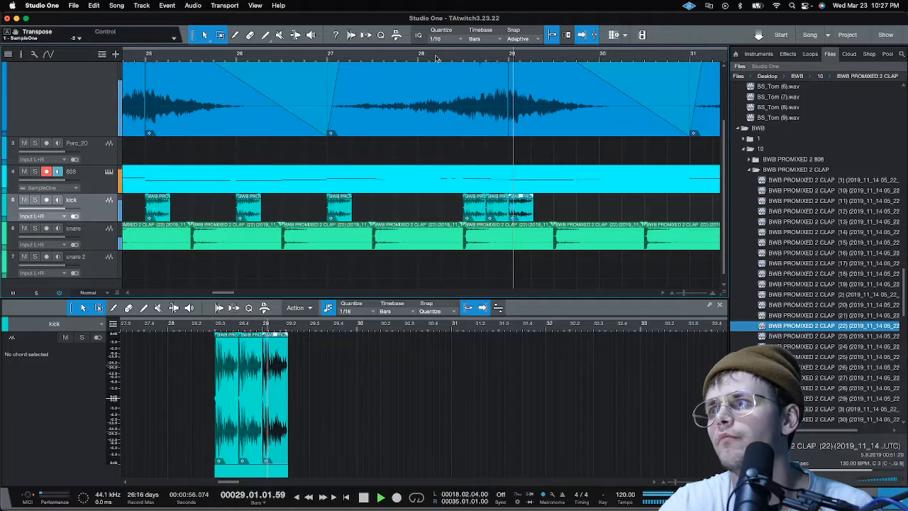
scroll(435, 58, "down", 5)
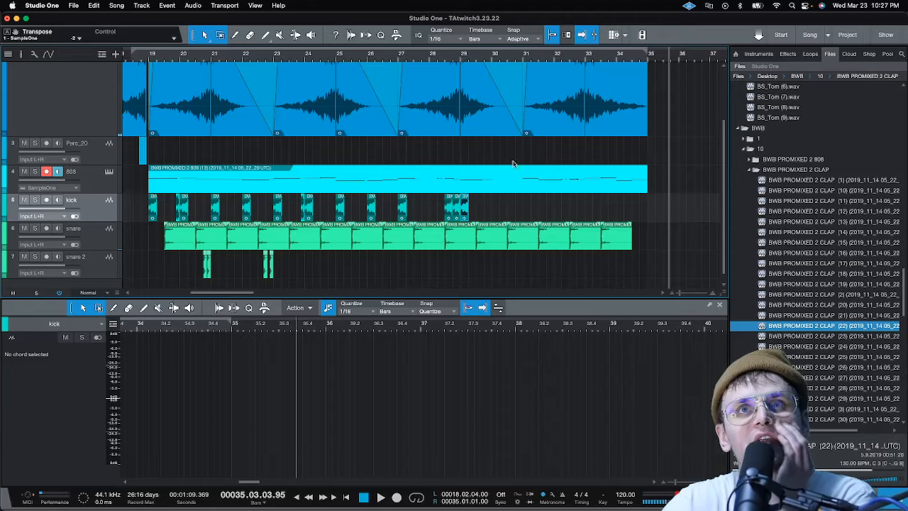
left_click(430, 56)
key("space")
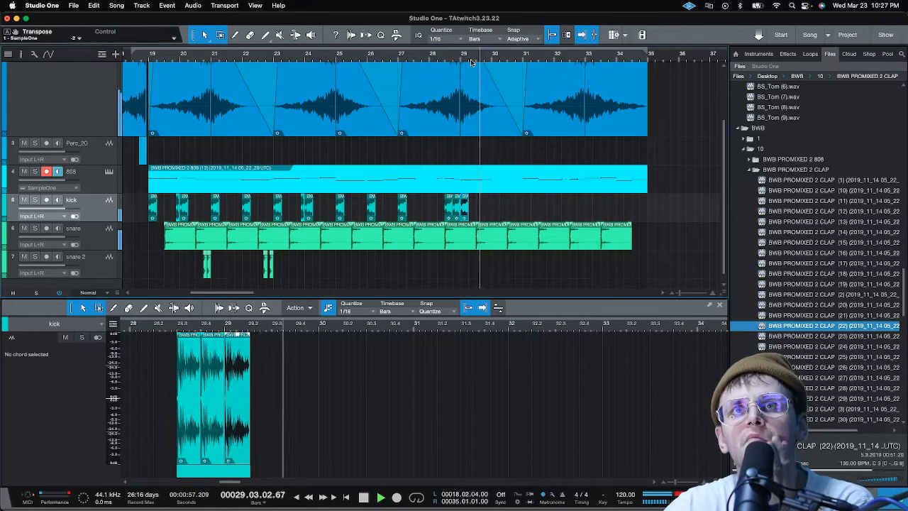
Play back from bar 29 and lower the 808 channel's volume to -5.9 dB in the mixer
scroll(465, 61, "up", 3)
scroll(460, 61, "up", 1)
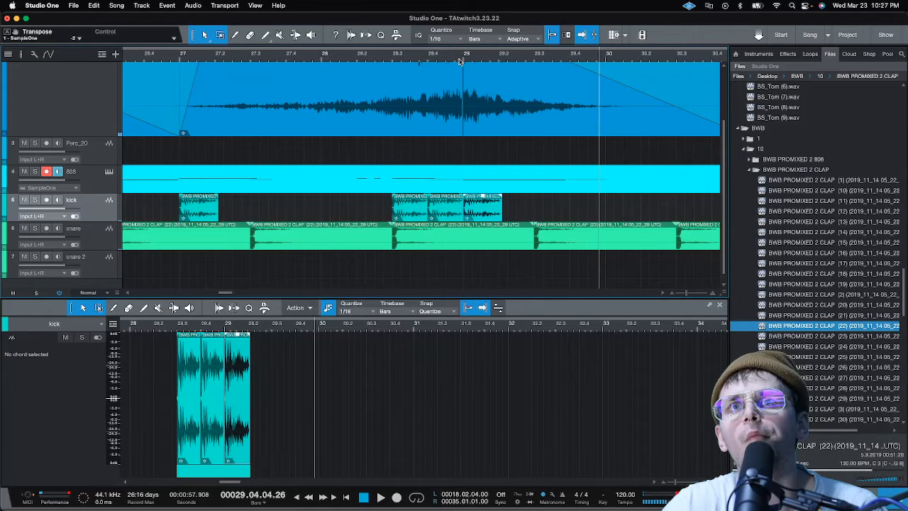
scroll(459, 61, "down", 3)
key("space")
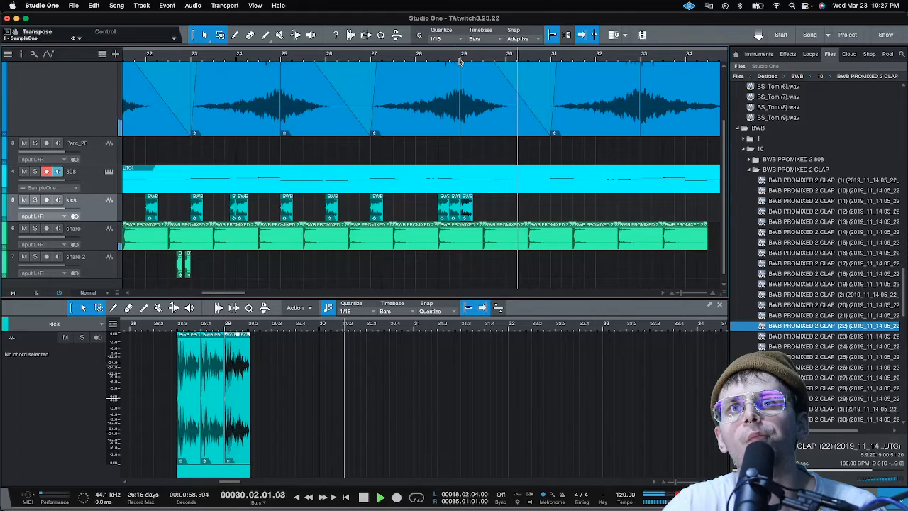
left_click(460, 61)
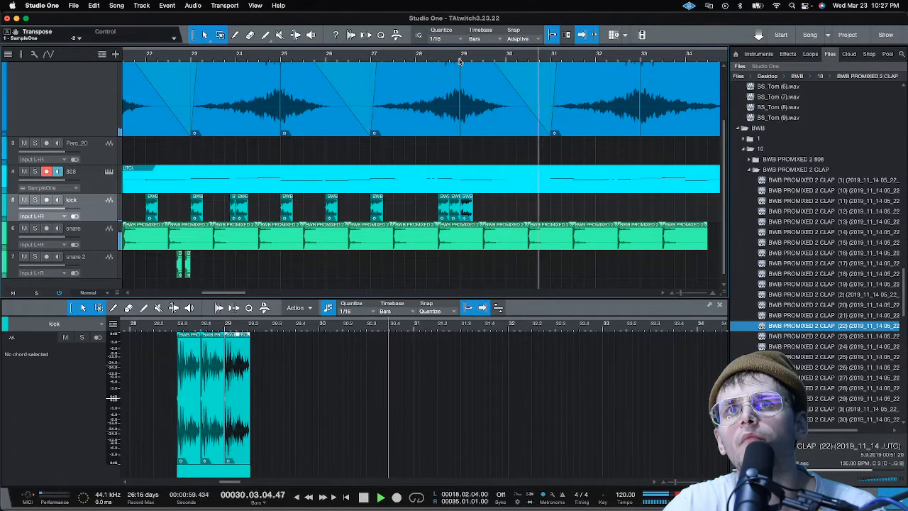
key("F3")
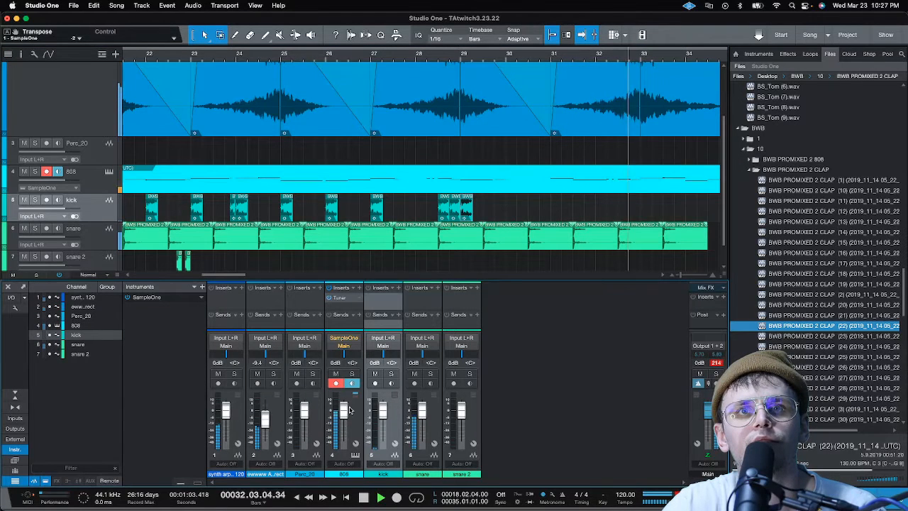
left_click_drag(343, 410, 343, 417)
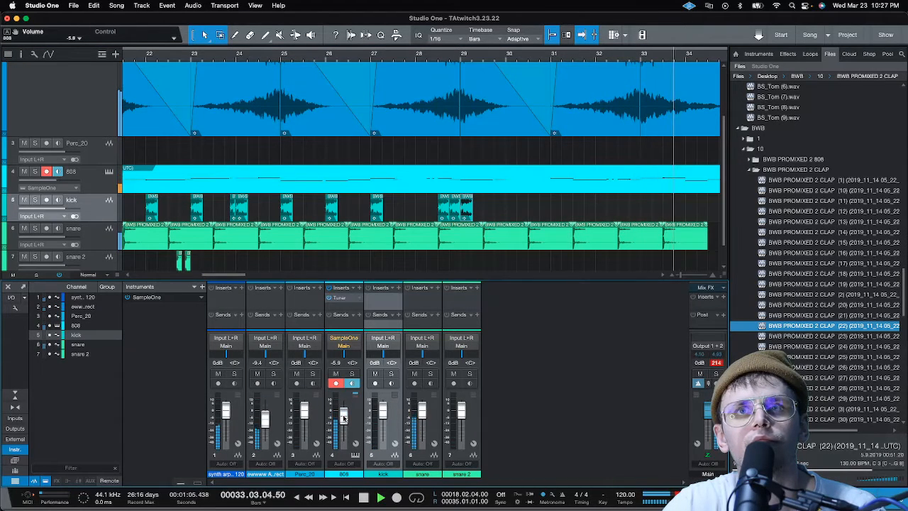
key("space")
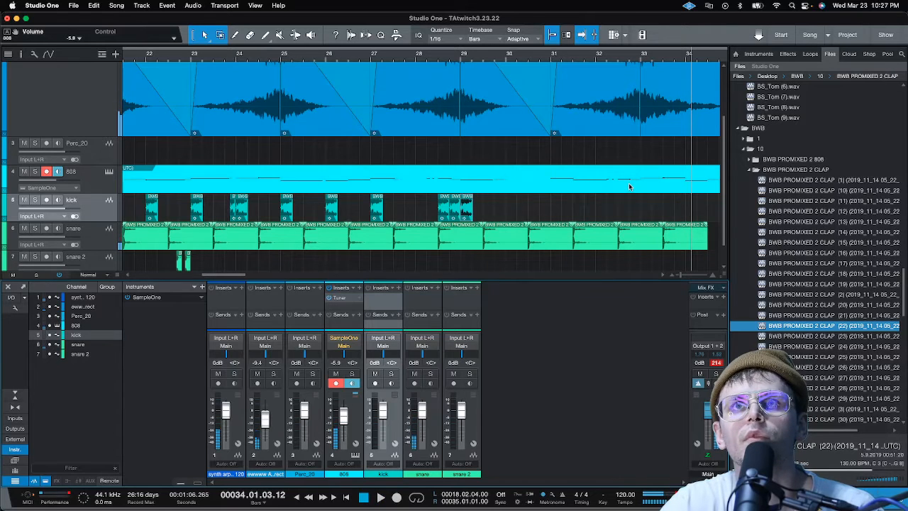
Duplicate the bar 29 kick to bar 31 beat 1, play it back, and paste another copy at bar 31 beat 3
left_click(557, 54)
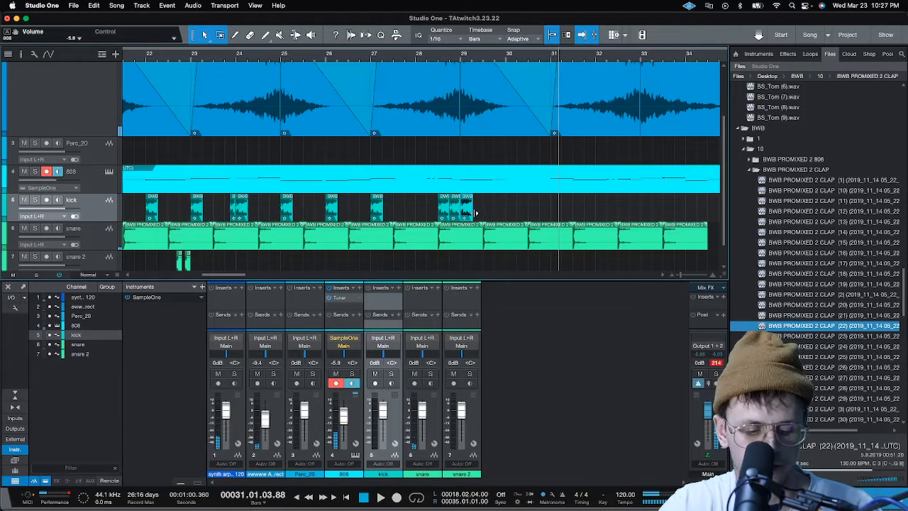
key("d")
left_click_drag(488, 212, 591, 213)
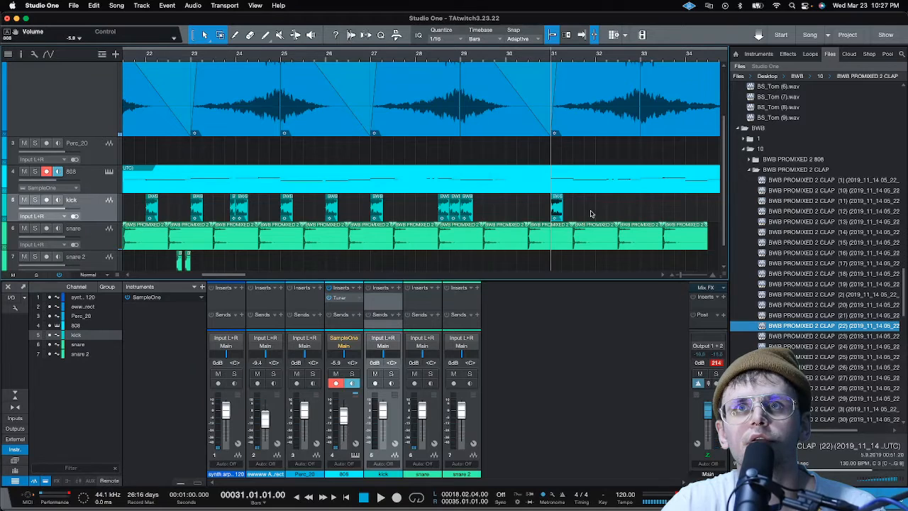
key("space")
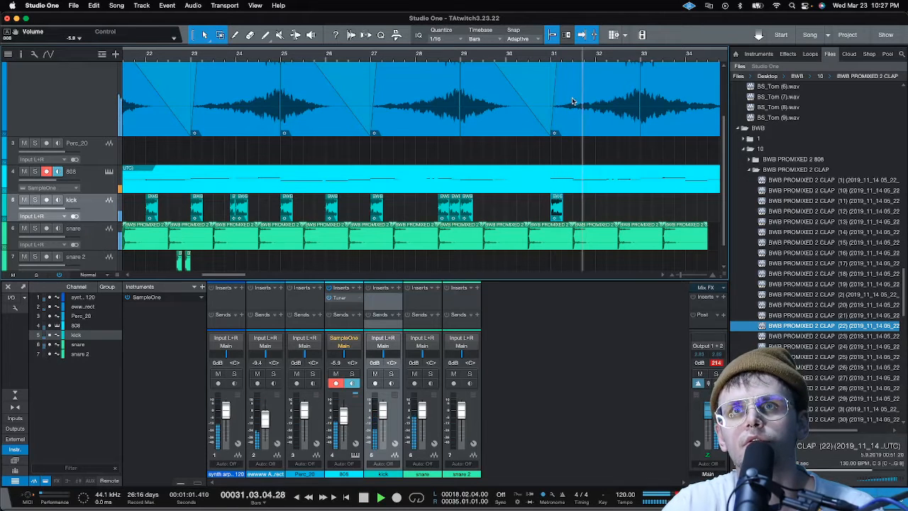
left_click(582, 213)
key("super+v")
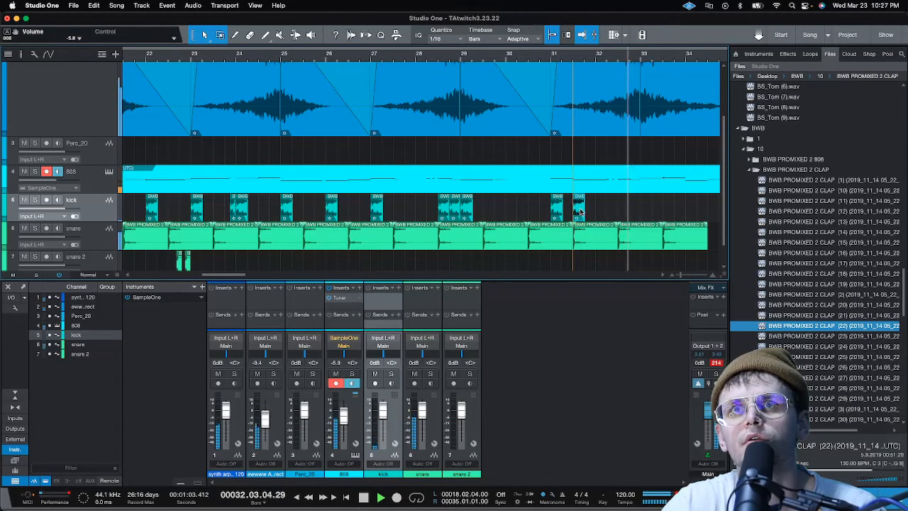
Place a kick copy at bar 32 beat 4, duplicate it onto bar 33 beat 1, and play back the passage
left_click(616, 211)
key("super+v")
scroll(644, 60, "up", 7)
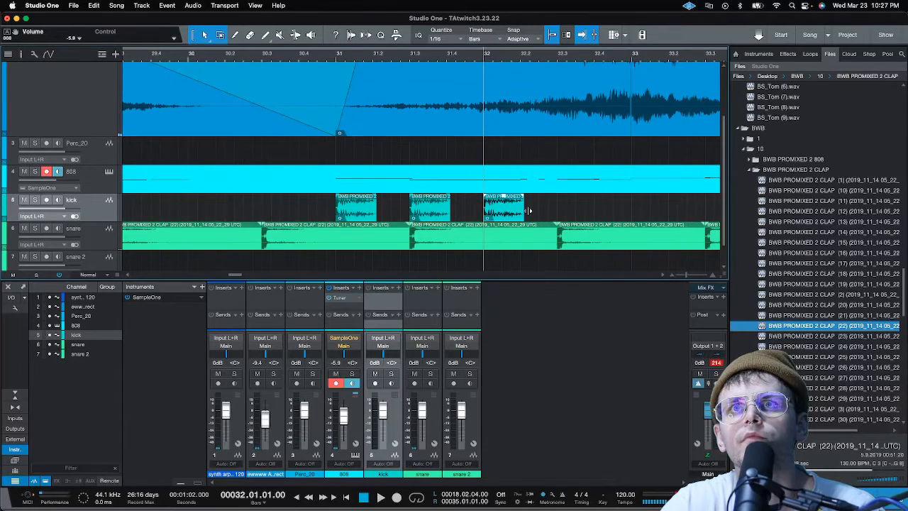
left_click_drag(515, 213, 634, 211)
key("d")
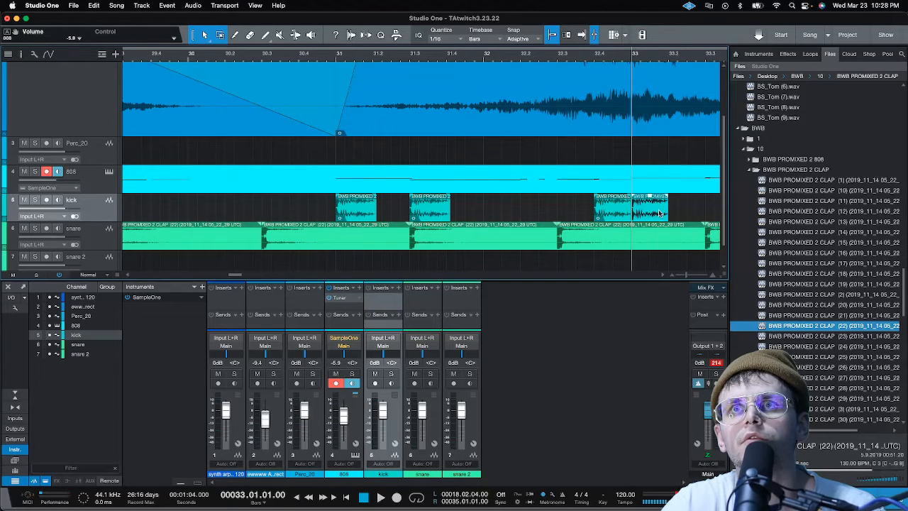
key("space")
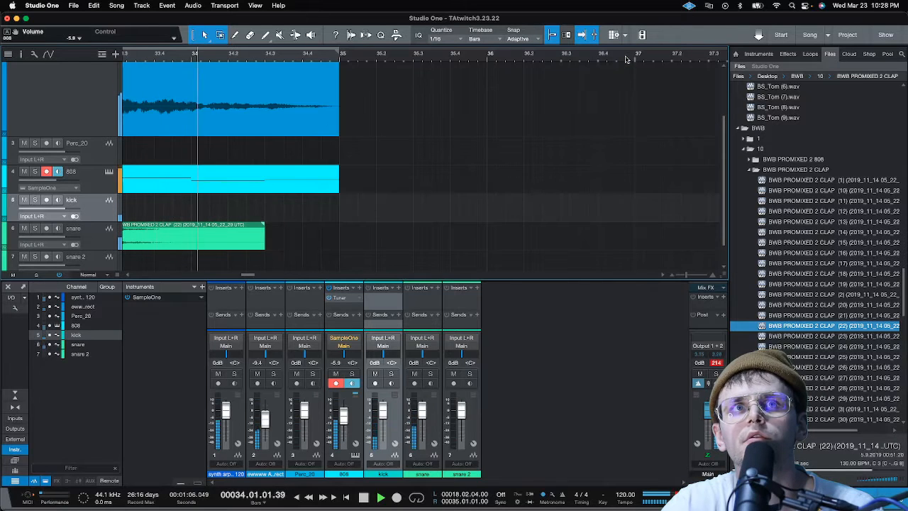
key("space")
Duplicate the last snare clap to 34.03.01 and trim the copy so it ends at bar 35
scroll(347, 60, "down", 3)
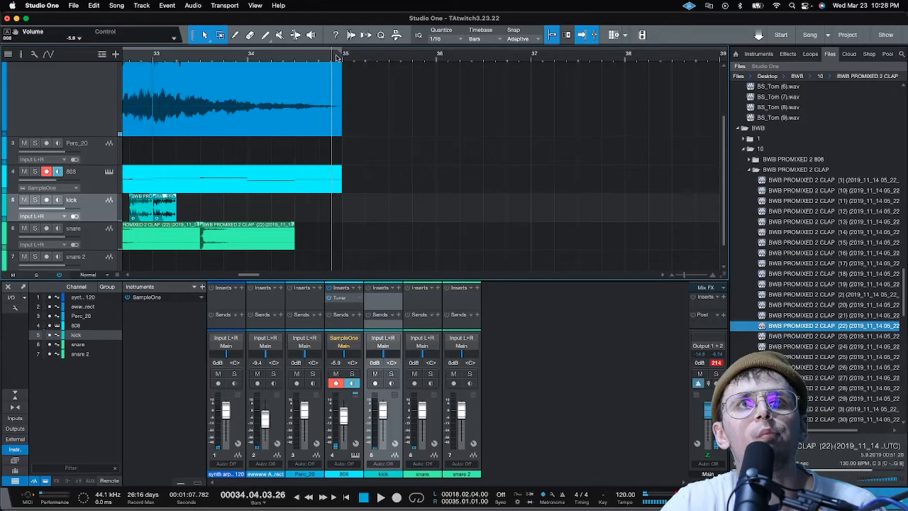
scroll(339, 58, "down", 8)
scroll(339, 58, "up", 8)
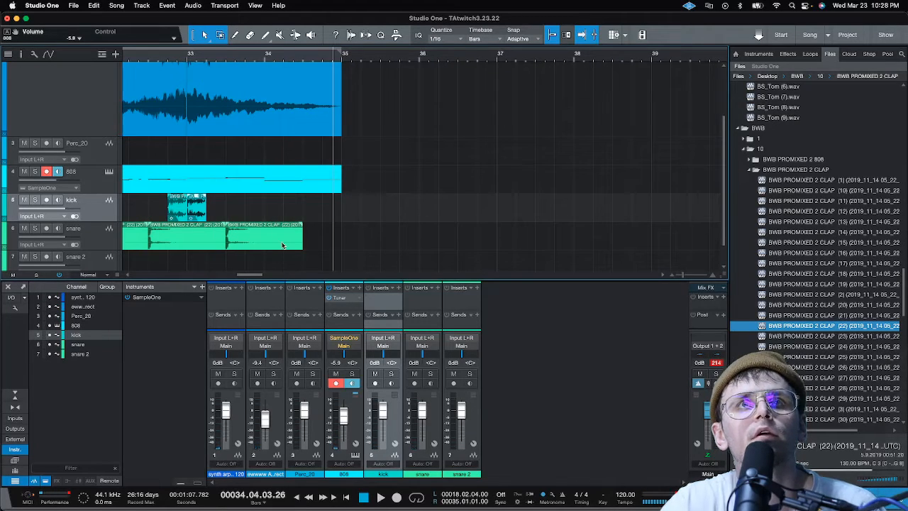
left_click(282, 245)
key("d")
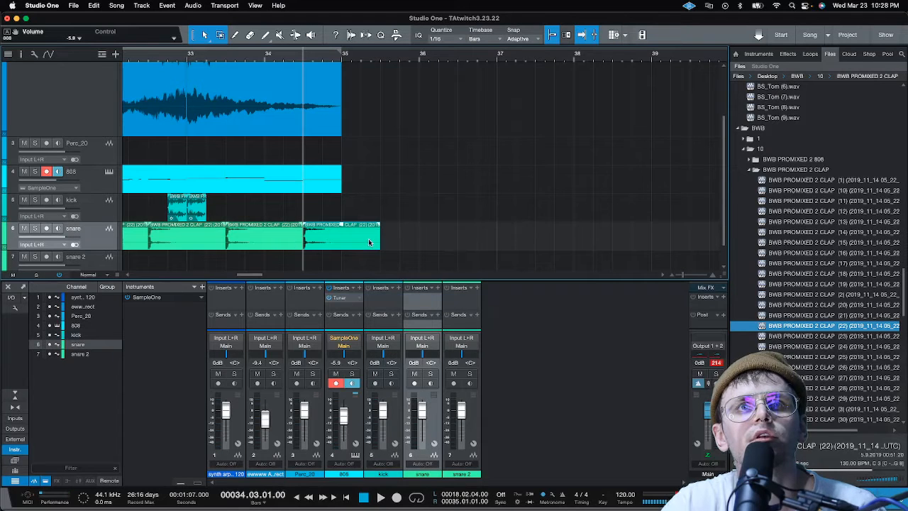
left_click_drag(380, 242, 307, 237)
scroll(379, 60, "down", 8)
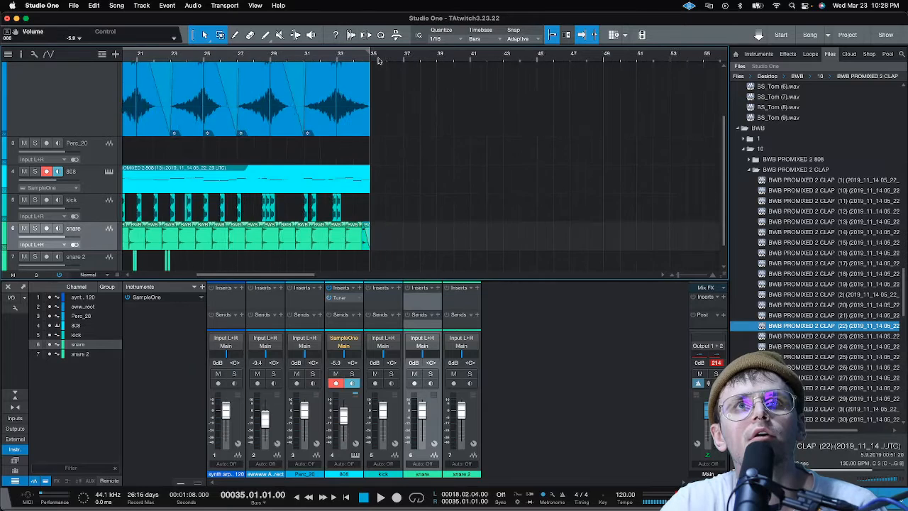
Play back from the loop start at 18.02.04 and lower the kick channel's volume to -8.0 dB
key("KP_1")
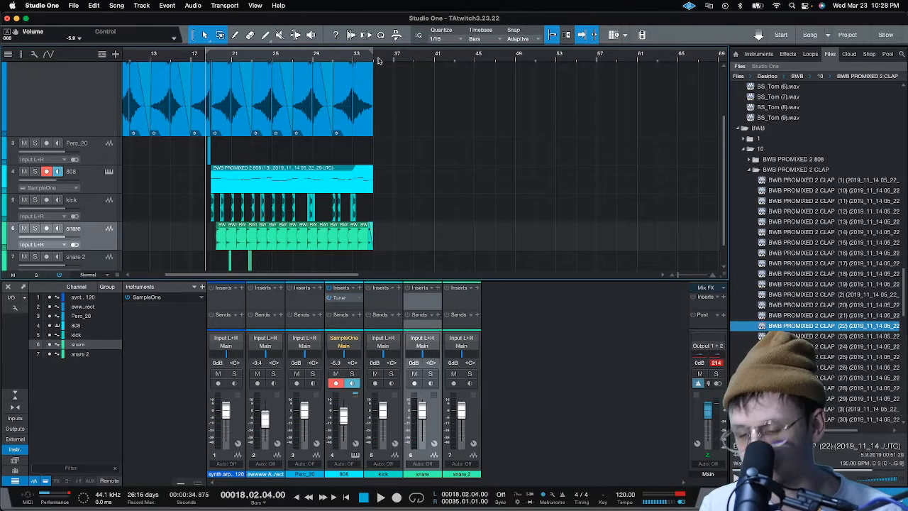
key("space")
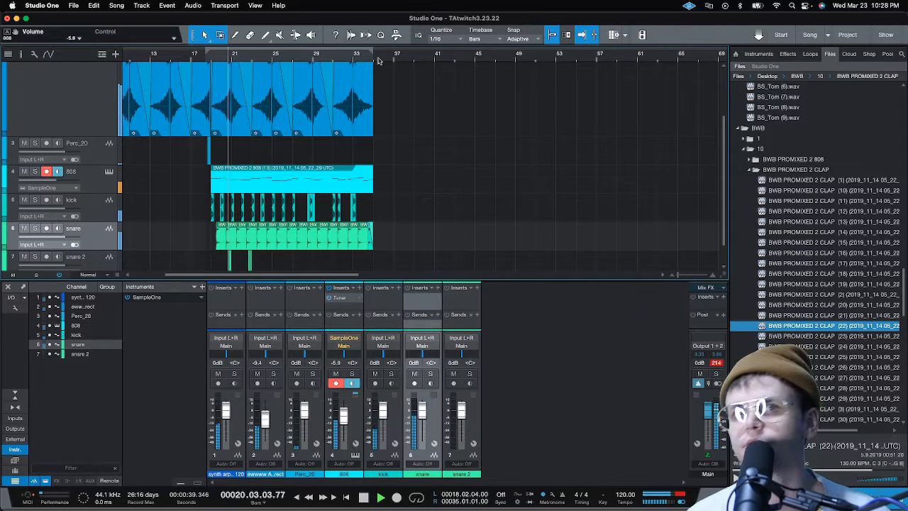
left_click_drag(388, 412, 385, 422)
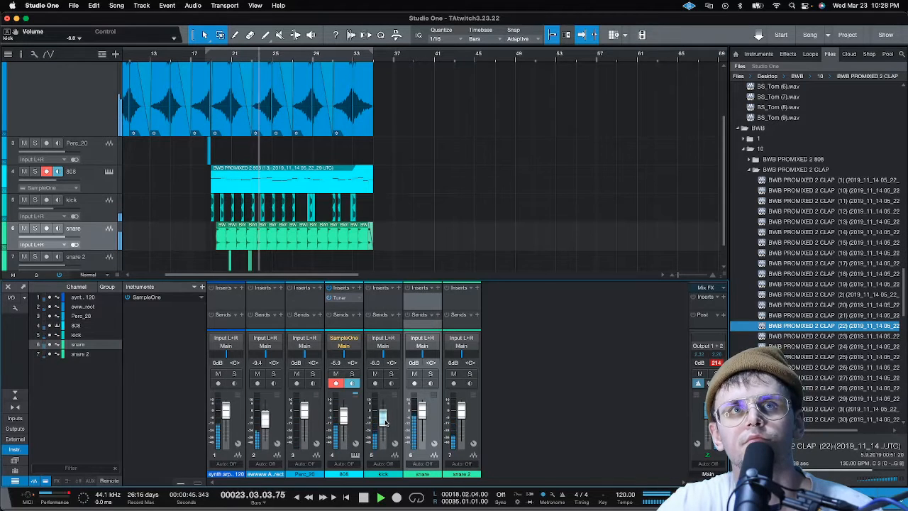
scroll(210, 53, "up", 5)
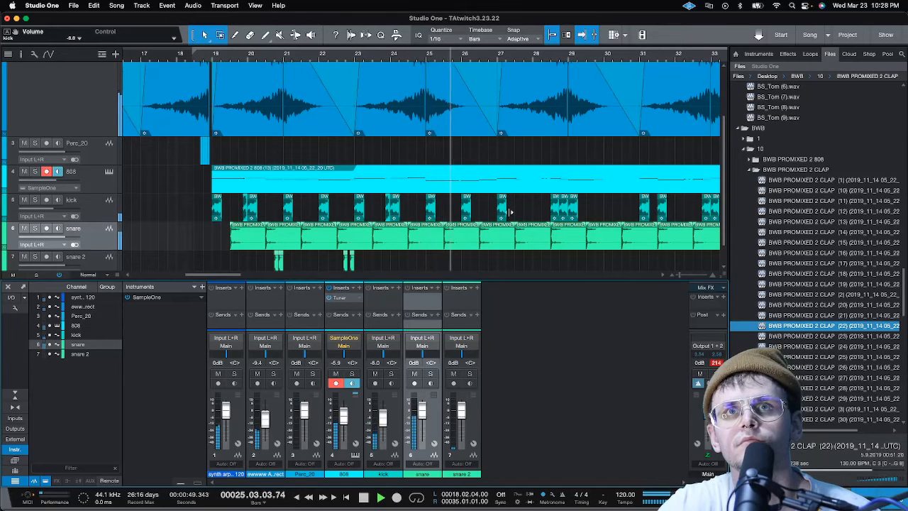
key("space")
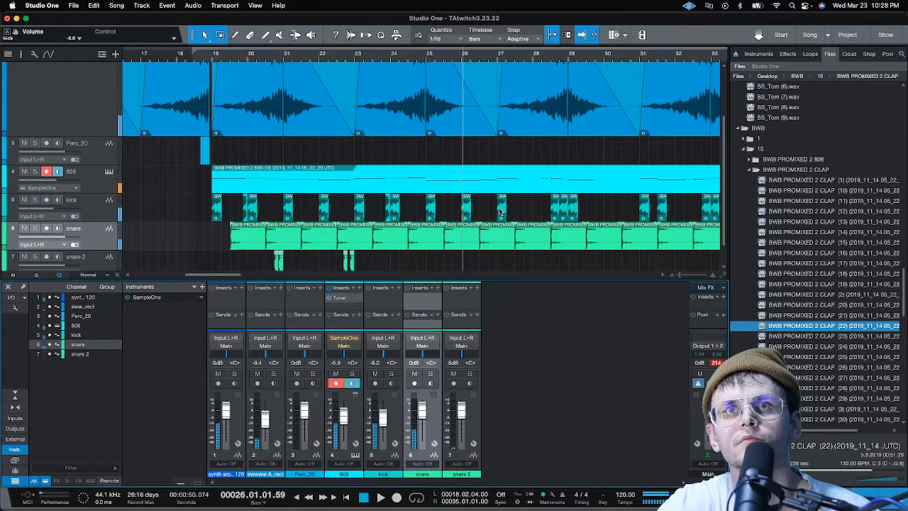
Duplicate the last snare 2 clap in bar 22, place the copy at 25.04.01, and play back from bar 25
left_click(353, 267)
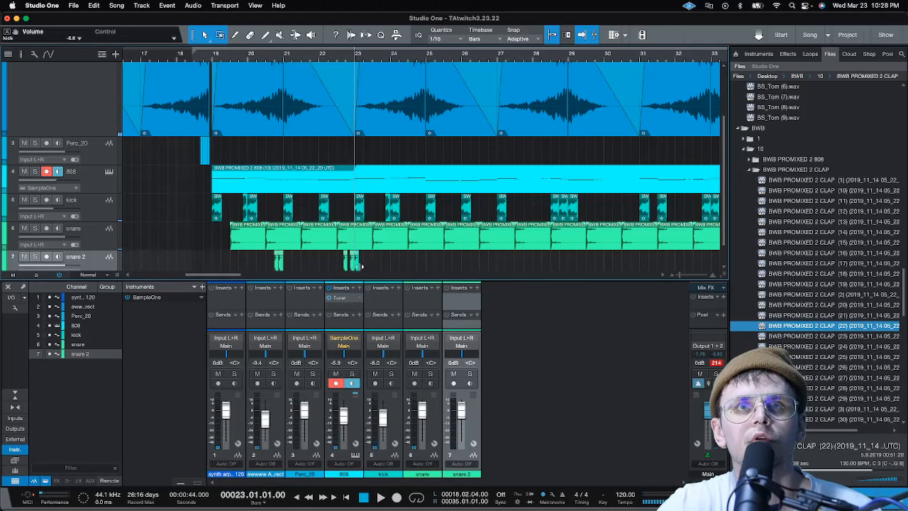
left_click_drag(357, 268, 459, 262)
left_click(430, 55)
key("space")
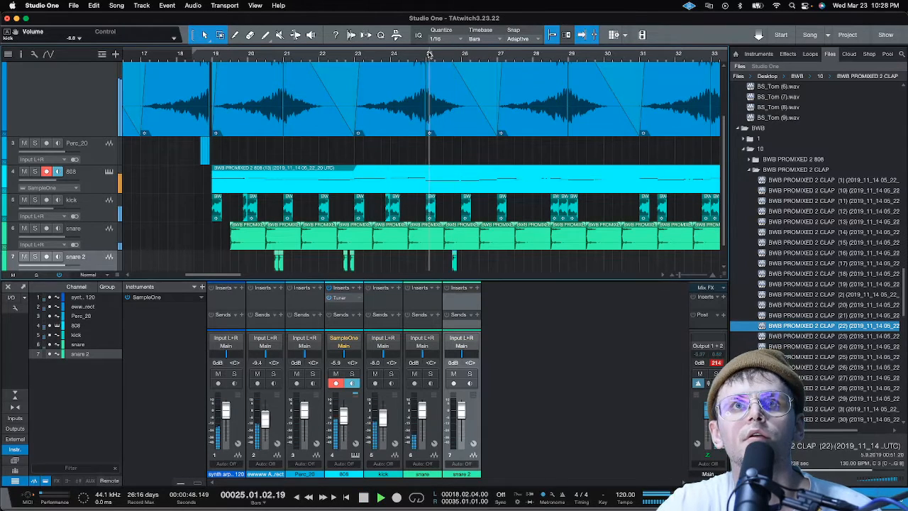
Try the bar 25 snare 2 clap at 25.04.04 and play it back from within bar 25
scroll(460, 55, "up", 8)
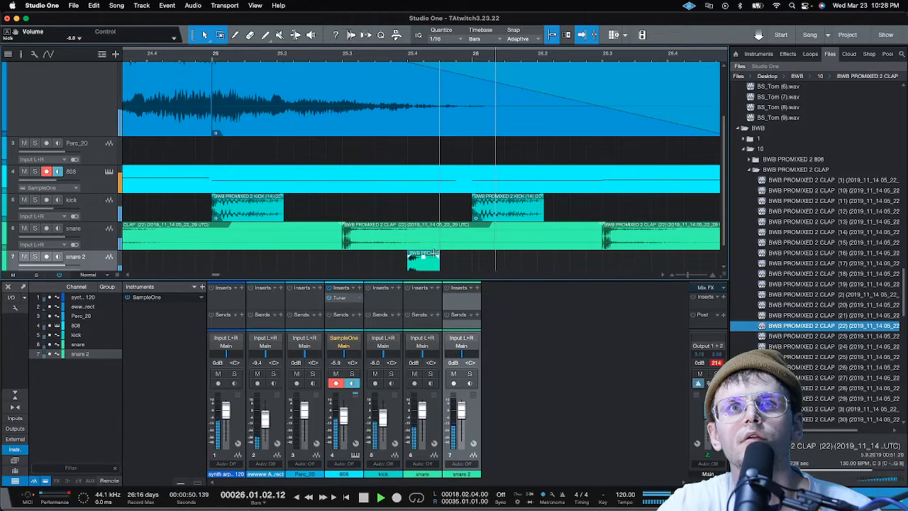
key("space")
left_click_drag(428, 267, 477, 268)
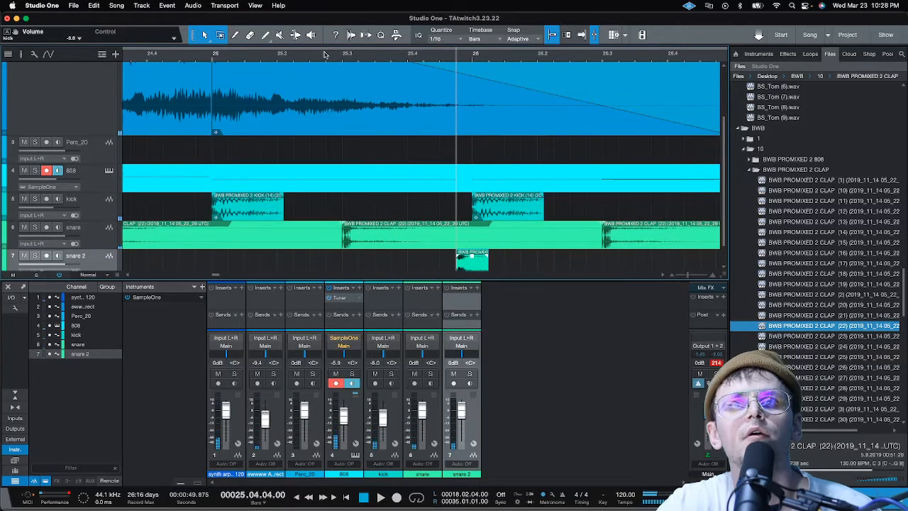
left_click(296, 55)
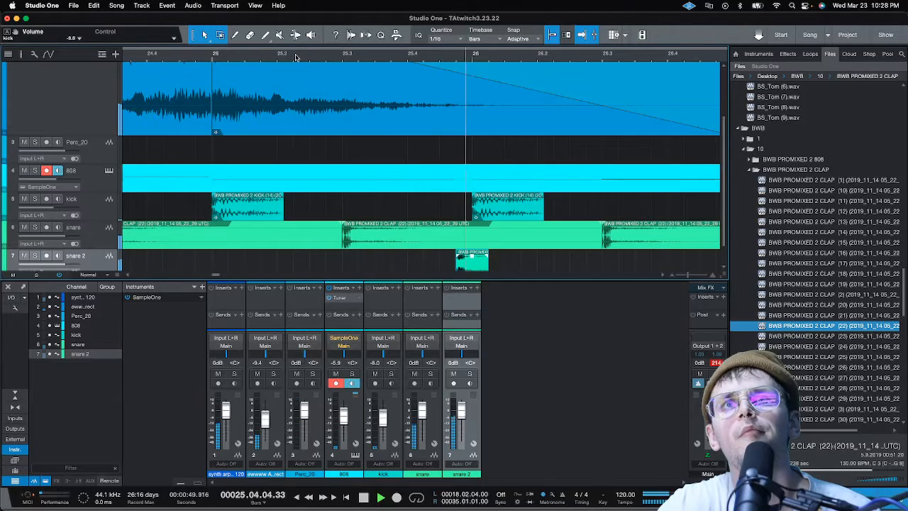
Move the snare 2 clap to 25.04.03 and play back from just before bar 25
key("space")
left_click_drag(476, 270, 459, 270)
left_click(149, 55)
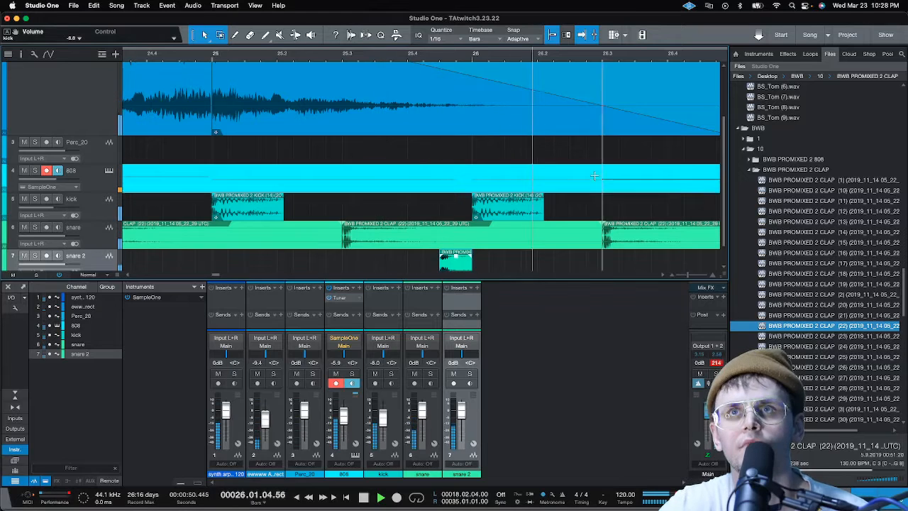
Extend the bar 25 snare 2 clap to 26.03.01 with a long fade-out and play back from bar 25
mouse_move(474, 265)
left_mouse_down()
mouse_move(598, 261)
mouse_move(478, 272)
left_mouse_up()
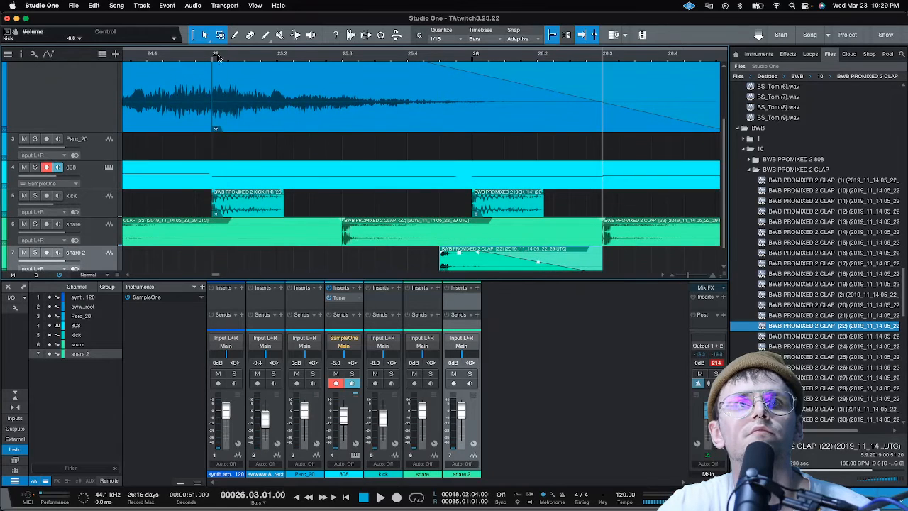
left_click(214, 55)
key("space")
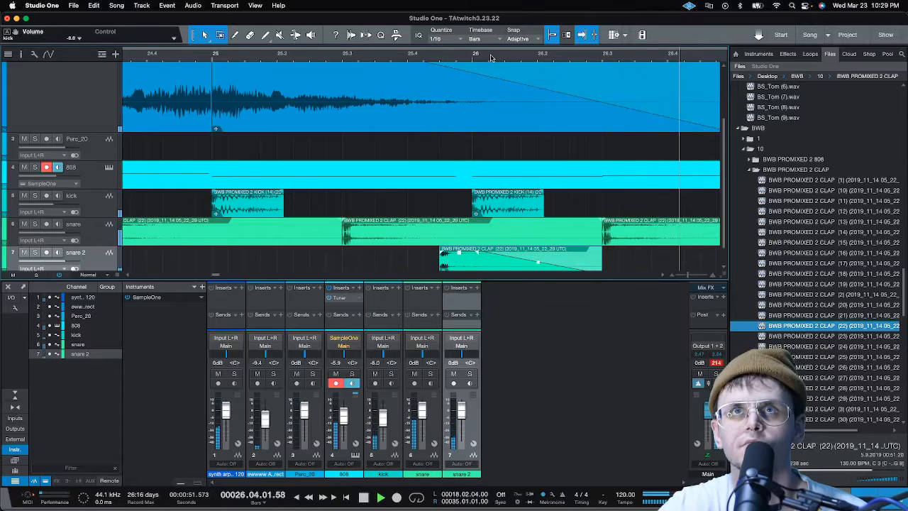
Duplicate the long snare 2 clap from bars 25 to 26 and place the copy at 30.02.01
scroll(491, 58, "down", 5)
scroll(491, 58, "up", 4)
scroll(227, 63, "down", 3)
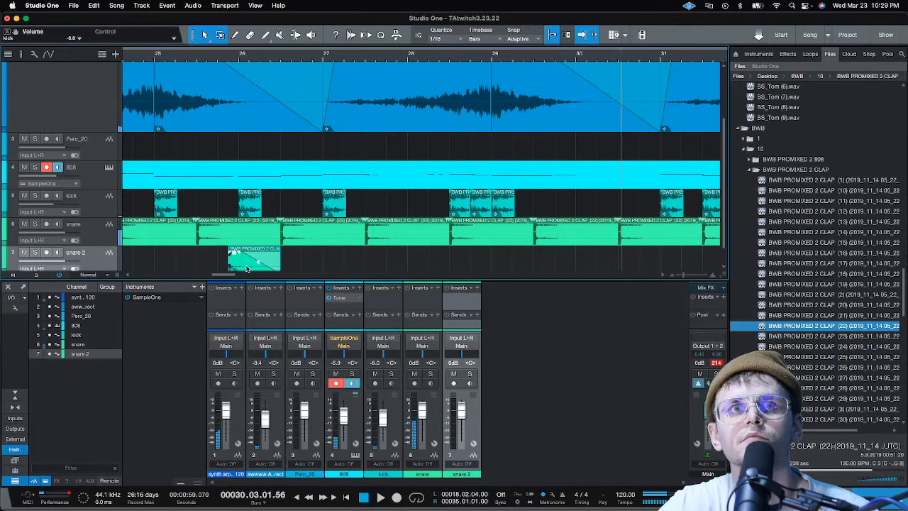
key("d")
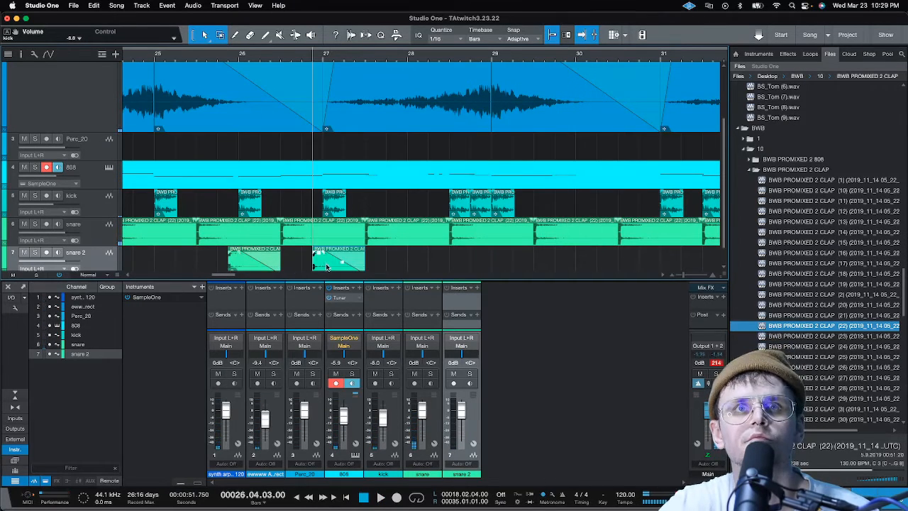
left_click_drag(327, 267, 613, 269)
scroll(613, 52, "up", 3)
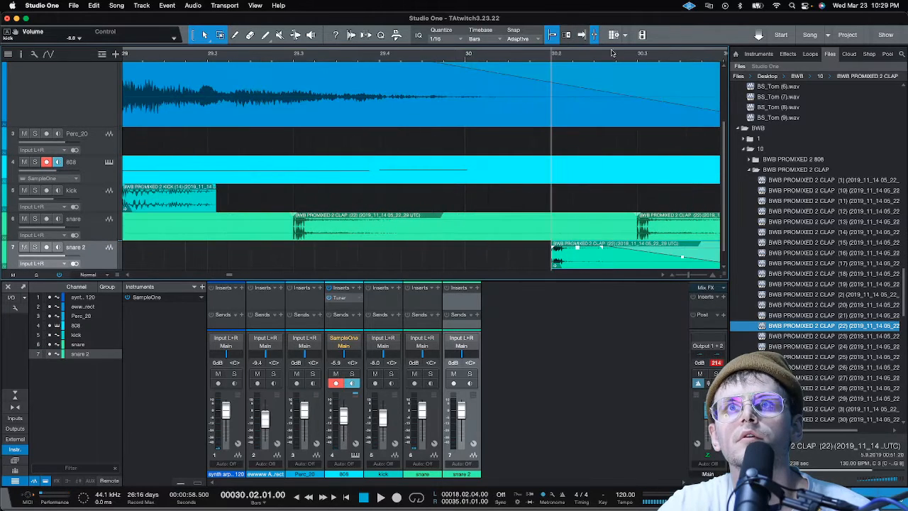
Shorten the bar 30 snare 2 clap to a single 1/16 note, ending at 30.02.02
key("z")
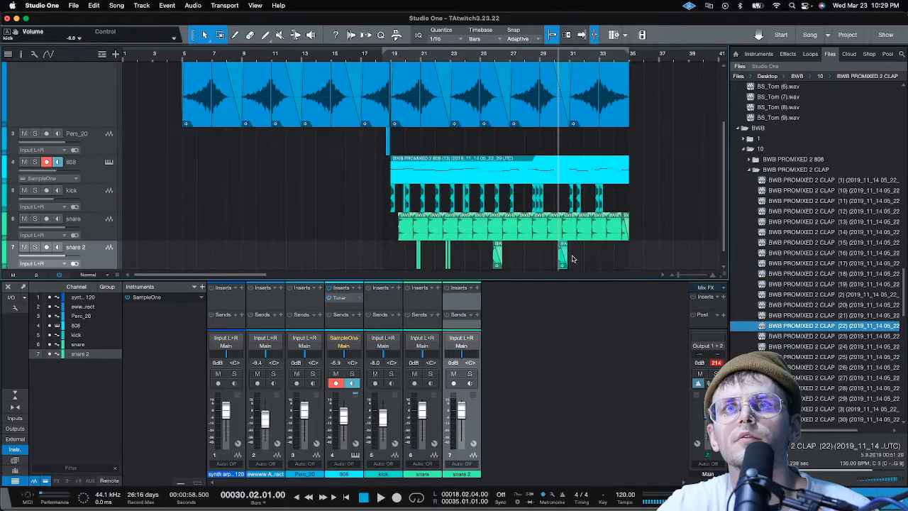
left_click_drag(569, 262, 561, 264)
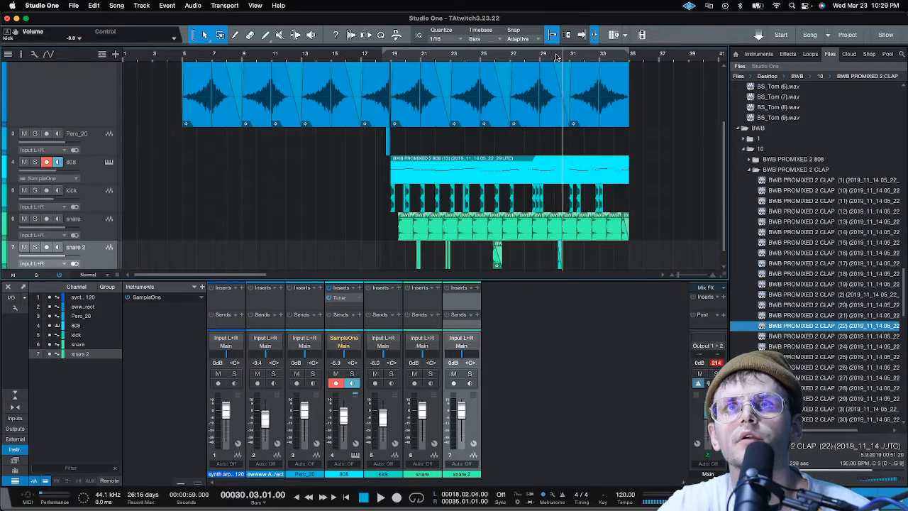
key("z")
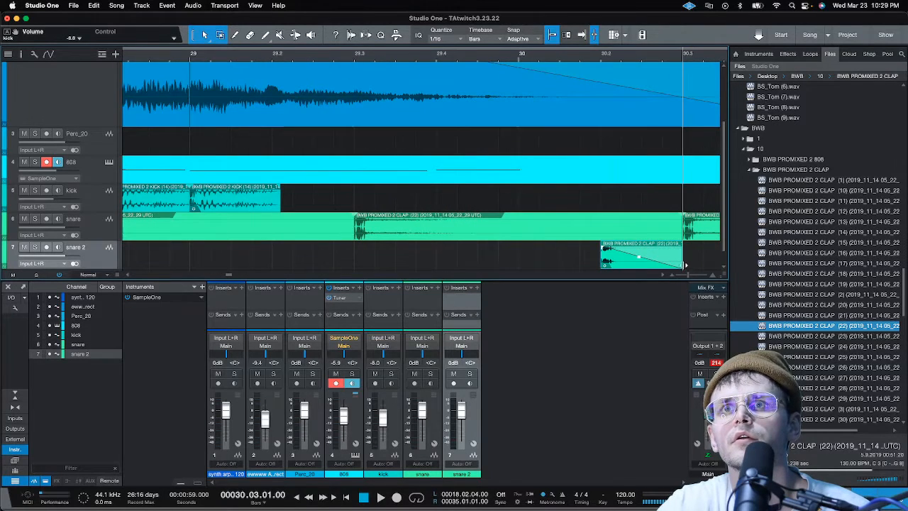
left_click_drag(685, 265, 625, 263)
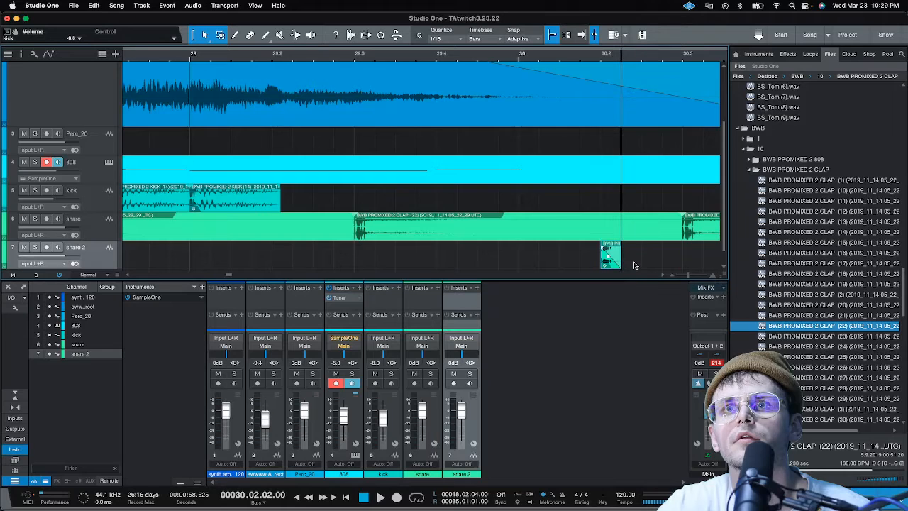
Duplicate the short snare 2 clap three times up to 30.03.01 and play back the fill from bar 29
key("d")
key("d")
key("d")
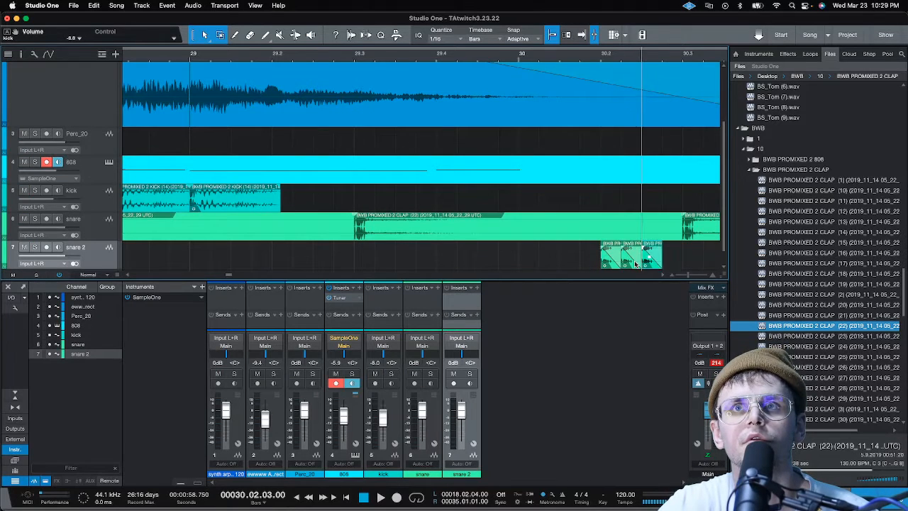
left_click(466, 56)
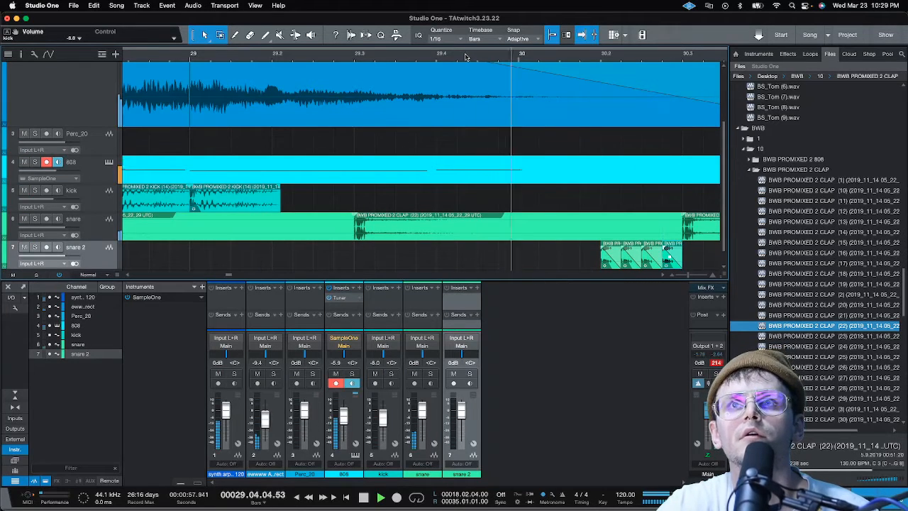
scroll(466, 57, "down", 8)
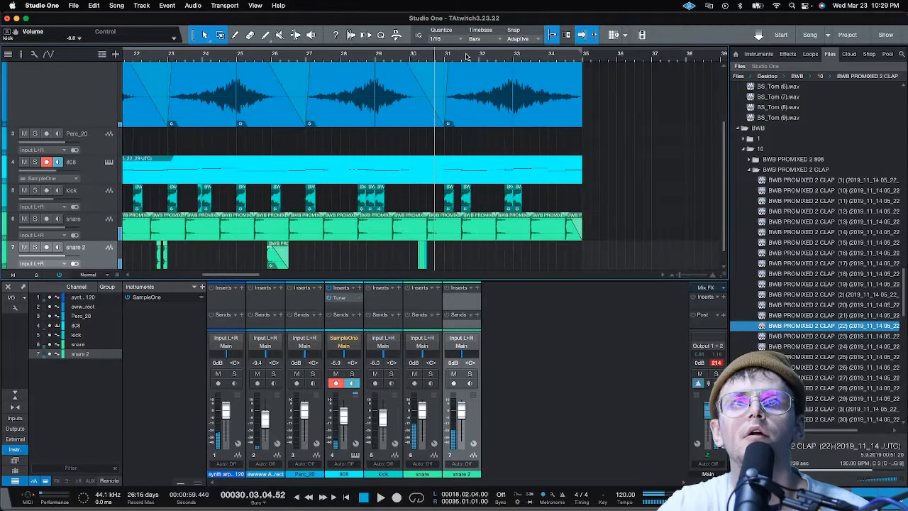
With quantize set to 1/32, trim the four bar 30 snare 2 claps to 1/32 each and place them back to back from 30.02.03 to 30.03.01
scroll(425, 56, "up", 10)
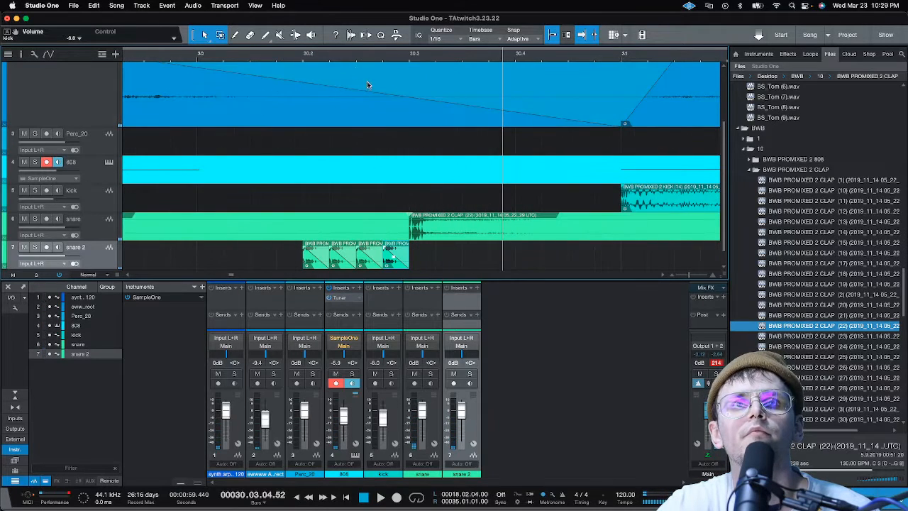
left_click(444, 44)
left_click(558, 57)
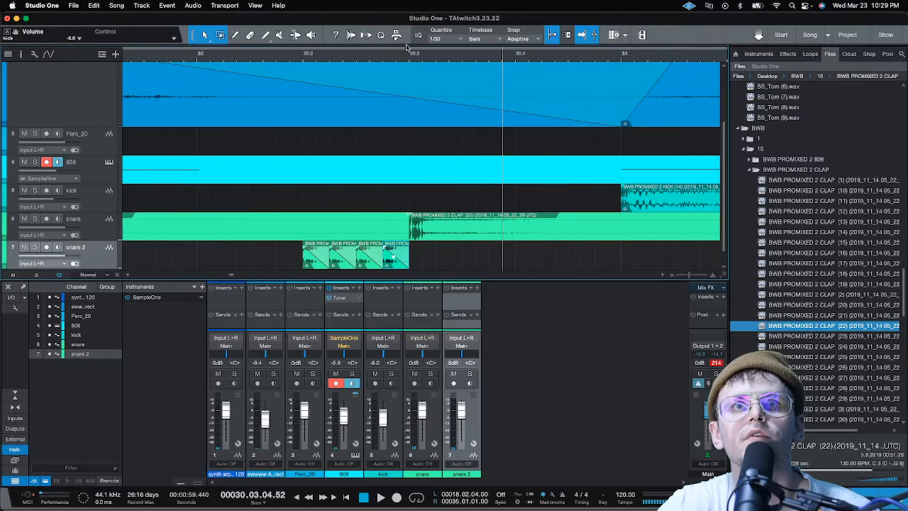
scroll(351, 55, "up", 4)
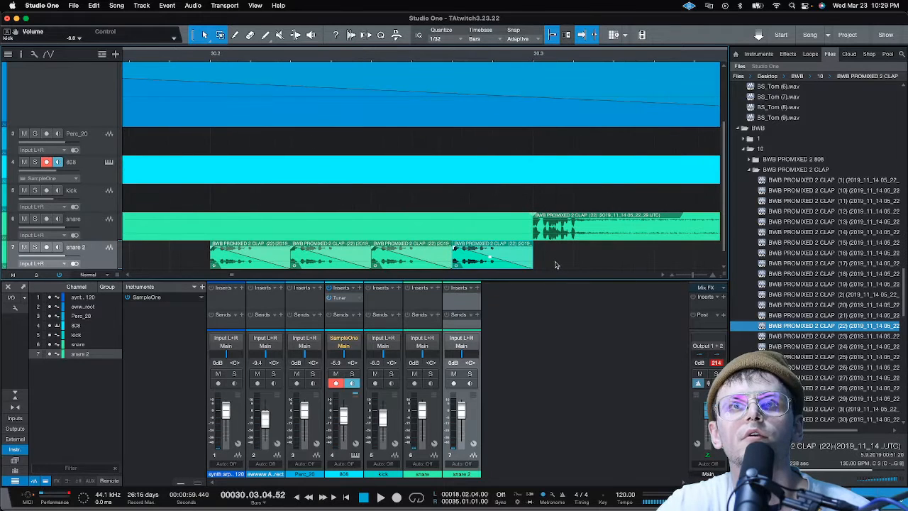
left_click(273, 262)
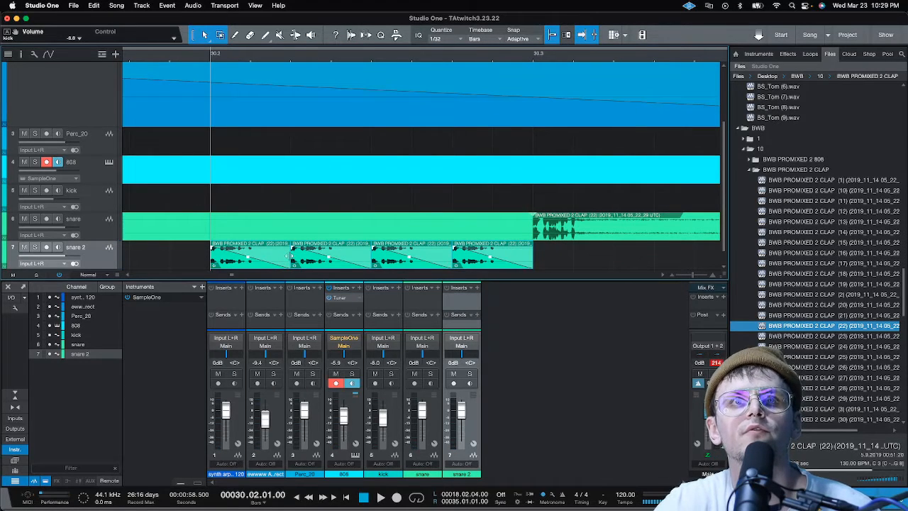
left_click_drag(291, 259, 440, 259)
left_click_drag(324, 259, 526, 260)
Play back the 1/32 snare 2 roll from within beat 30.02 into the following snare
left_click(264, 57)
key("space")
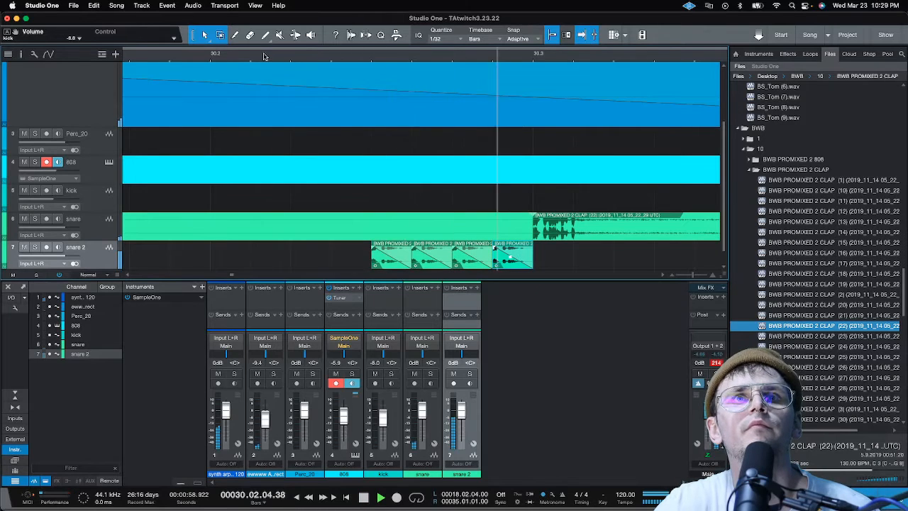
key("space")
scroll(292, 57, "down", 5)
scroll(292, 57, "down", 2)
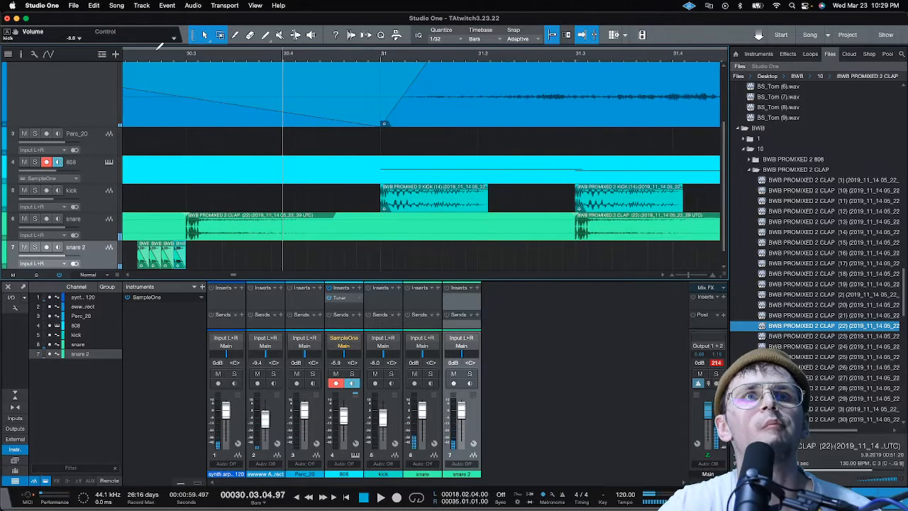
Bend the fade-outs of the four snare 2 roll claps into a steeper inward curve and play back from just before the roll
scroll(124, 57, "up", 6)
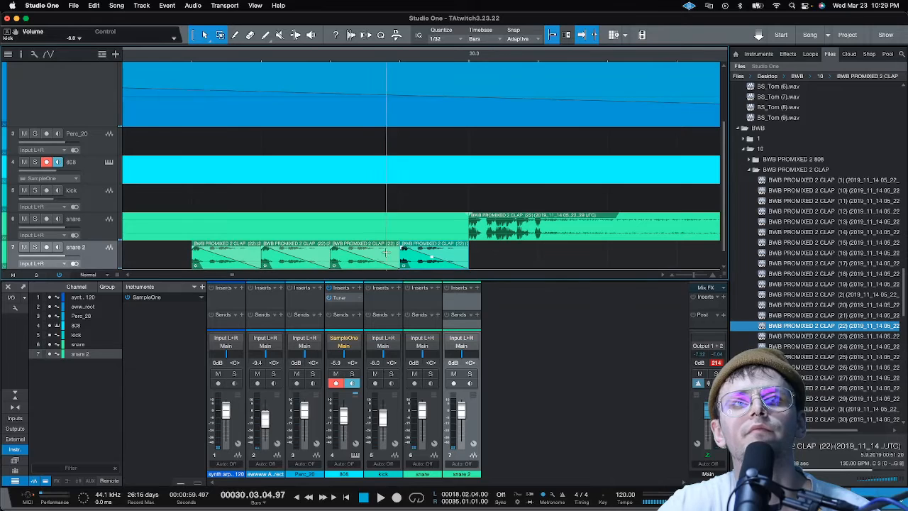
left_click_drag(489, 258, 214, 248)
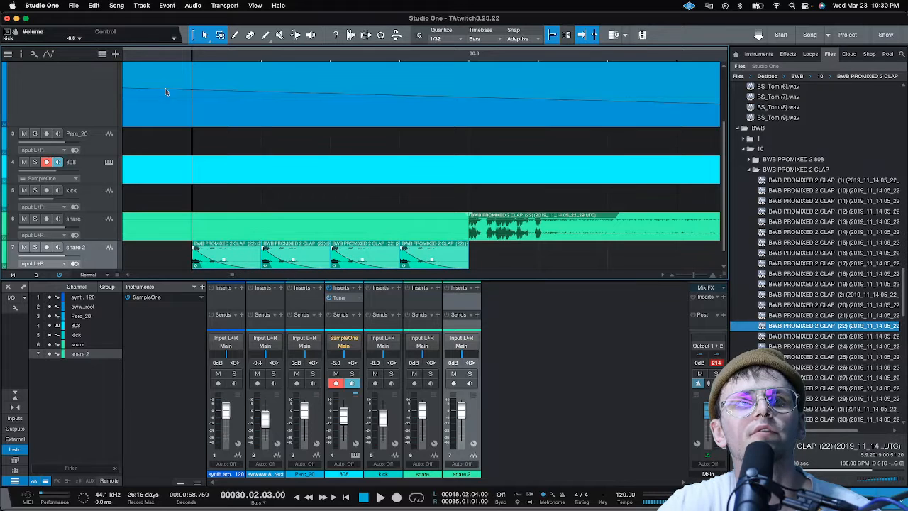
left_click(150, 57)
key("space")
Let the song play on through bar 35 with looping enabled back to the loop start at 18.02.04
scroll(241, 61, "down", 5)
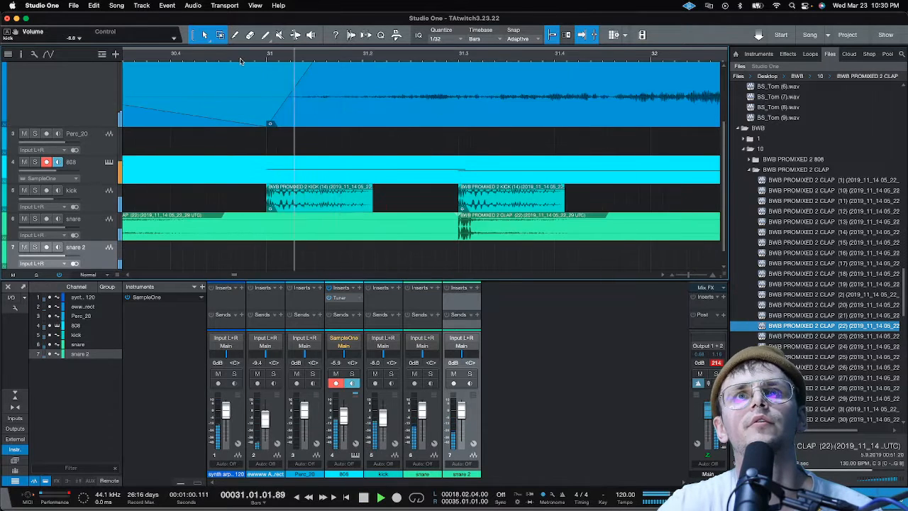
scroll(240, 61, "down", 6)
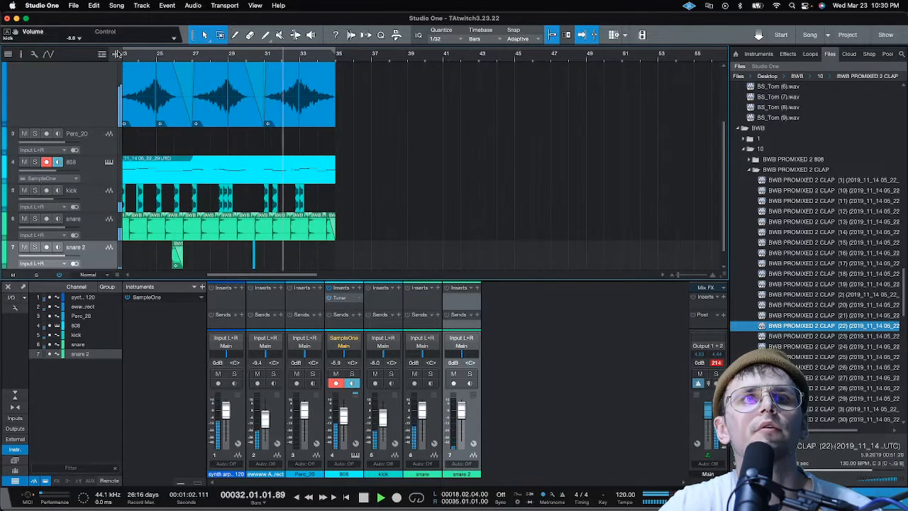
scroll(262, 56, "down", 4)
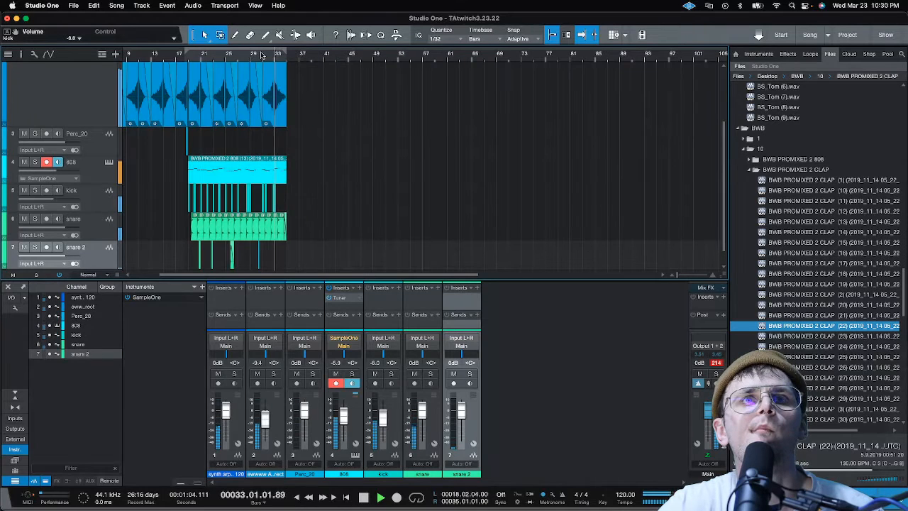
scroll(278, 56, "up", 8)
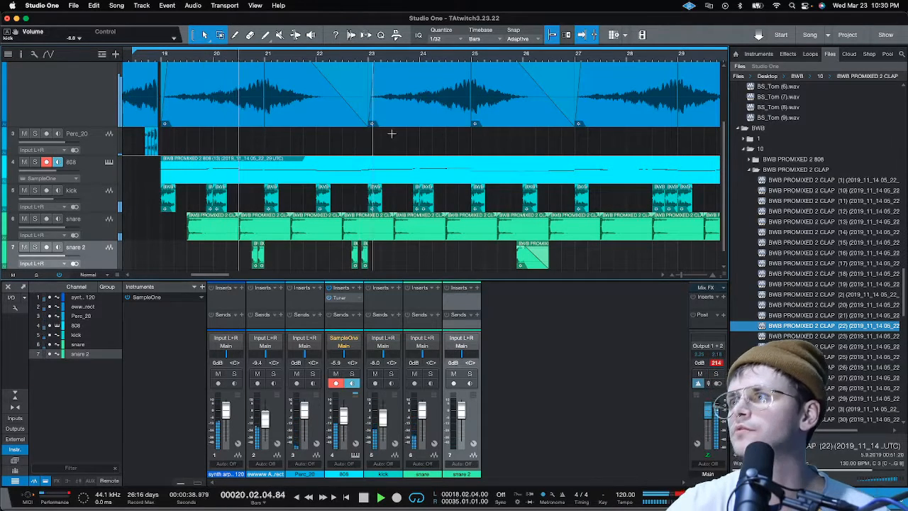
Close the clap samples, open the BWB PROMIXED 2 HI-HAT folder, and audition hi-hats 1, 10 and 11 over the loop
left_click(753, 171)
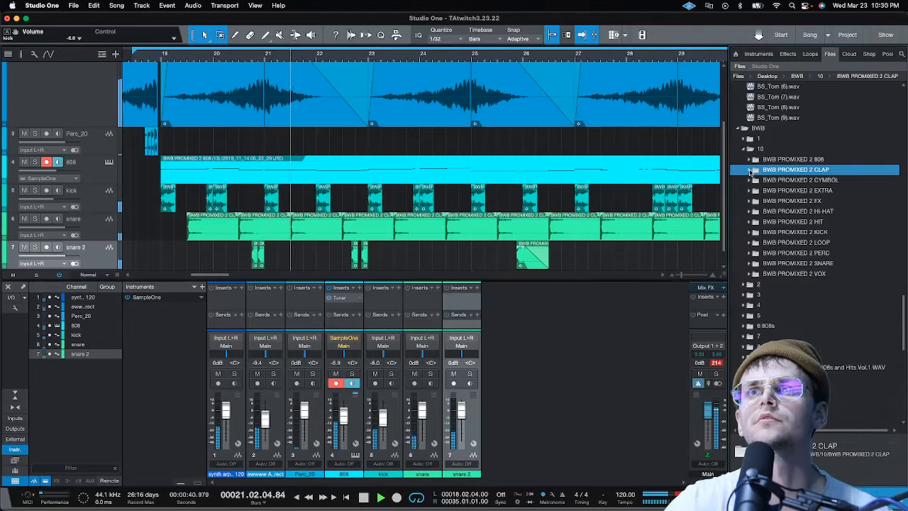
left_click(756, 212)
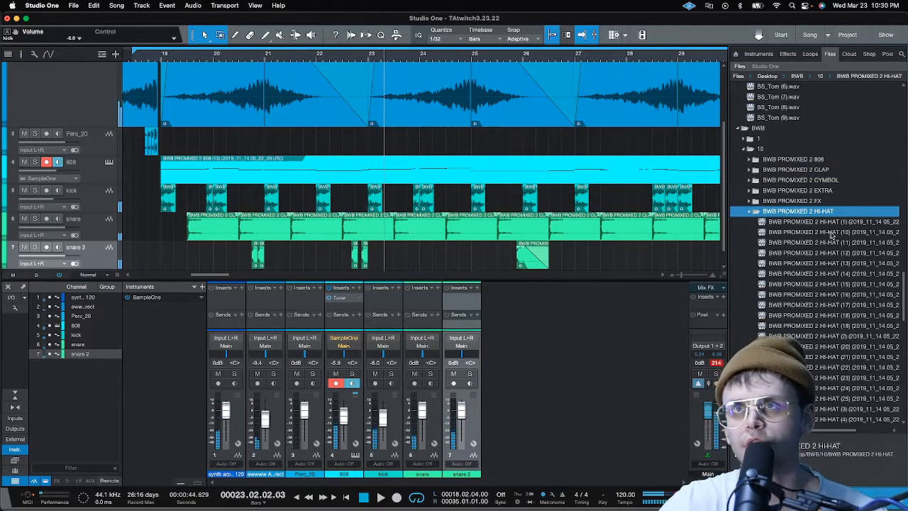
left_click(813, 222)
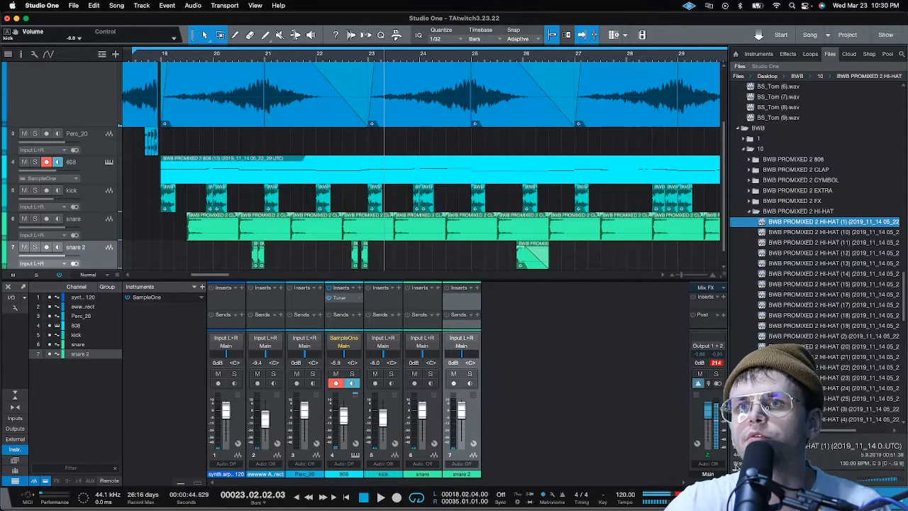
left_click(822, 233)
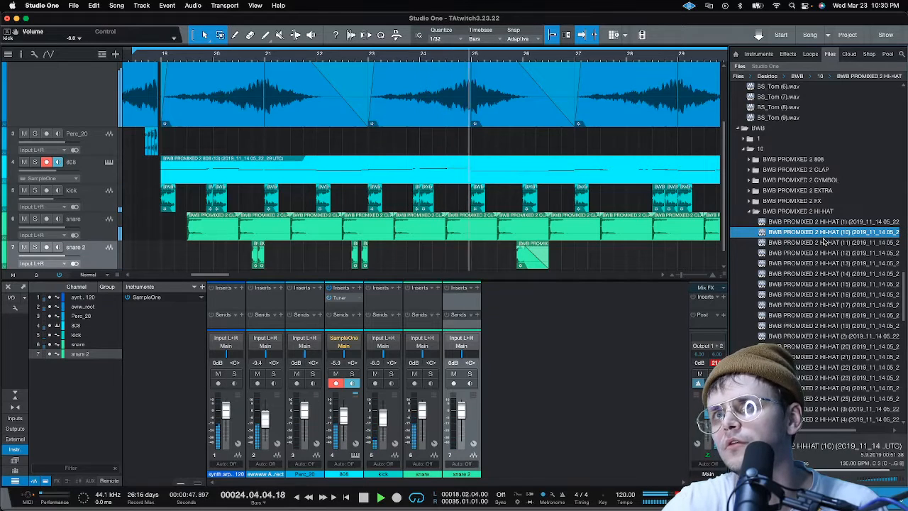
left_click(823, 242)
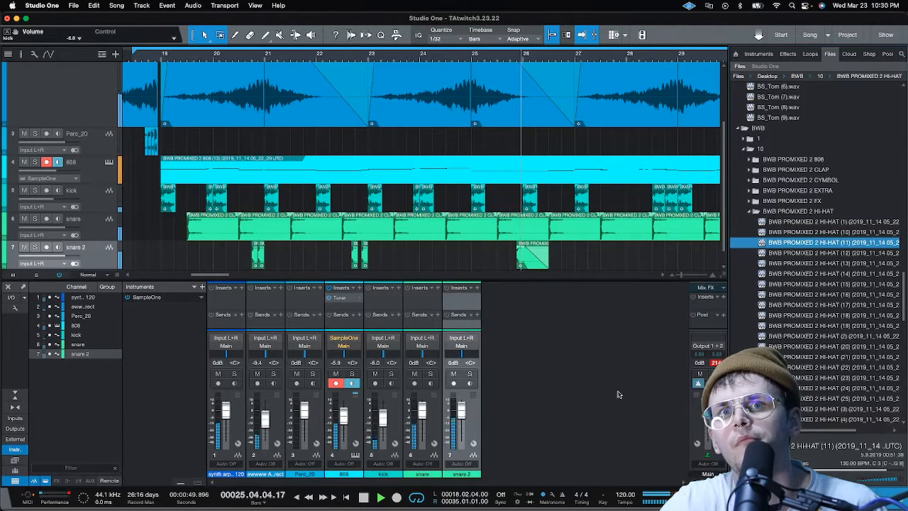
Lower the snare channel to -3.3 dB and the snare 2 channel to -4.6 dB
left_click_drag(422, 417, 461, 417)
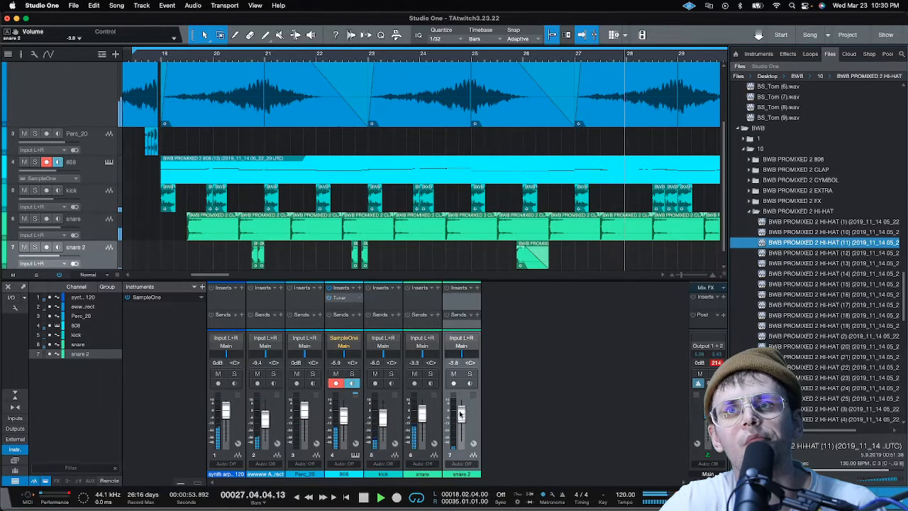
Audition BWB PROMIXED 2 hi-hats 12 to 16 against the looping beat
key("Down")
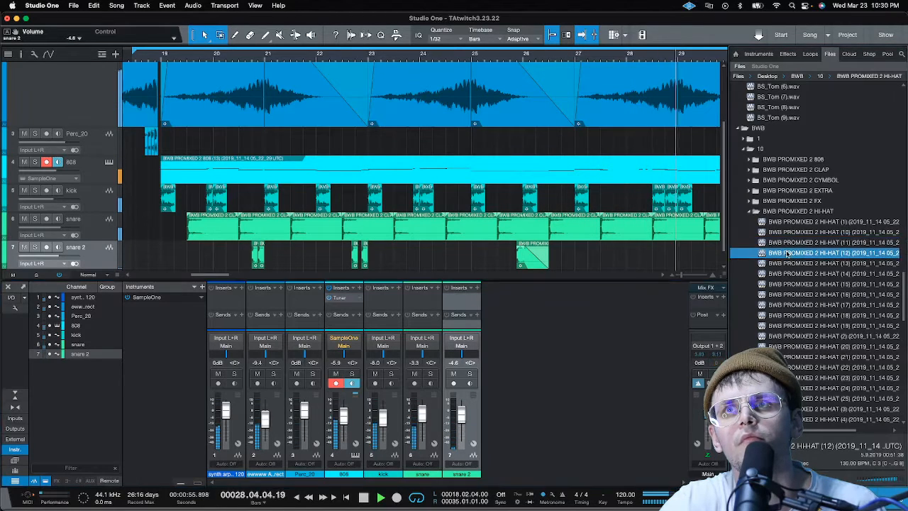
left_click(834, 263)
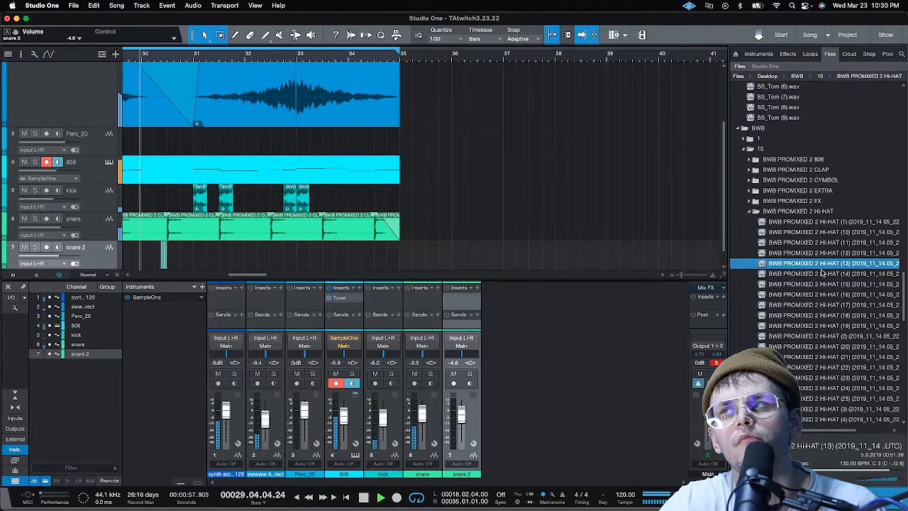
left_click(821, 274)
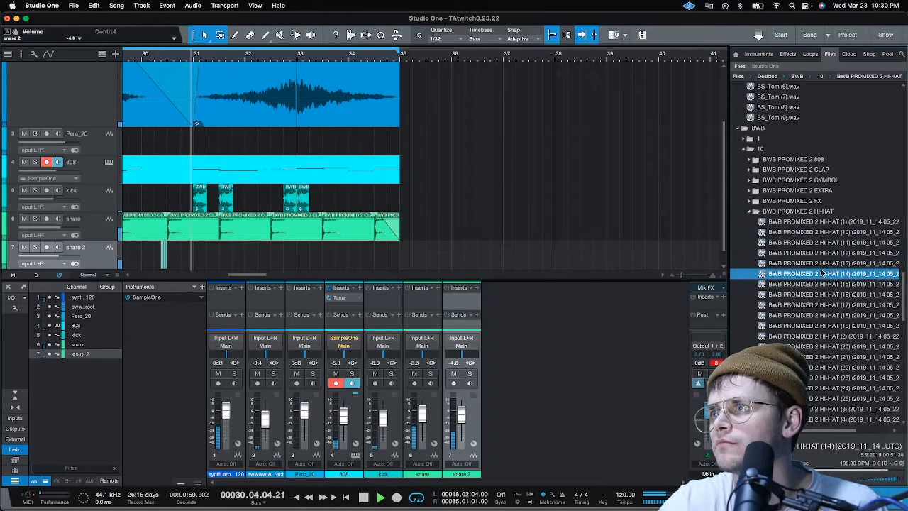
left_click(821, 285)
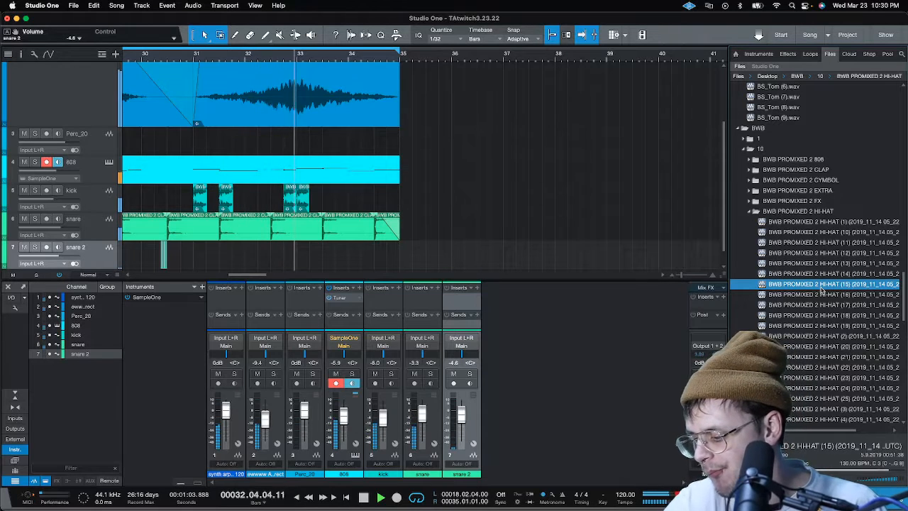
left_click(828, 295)
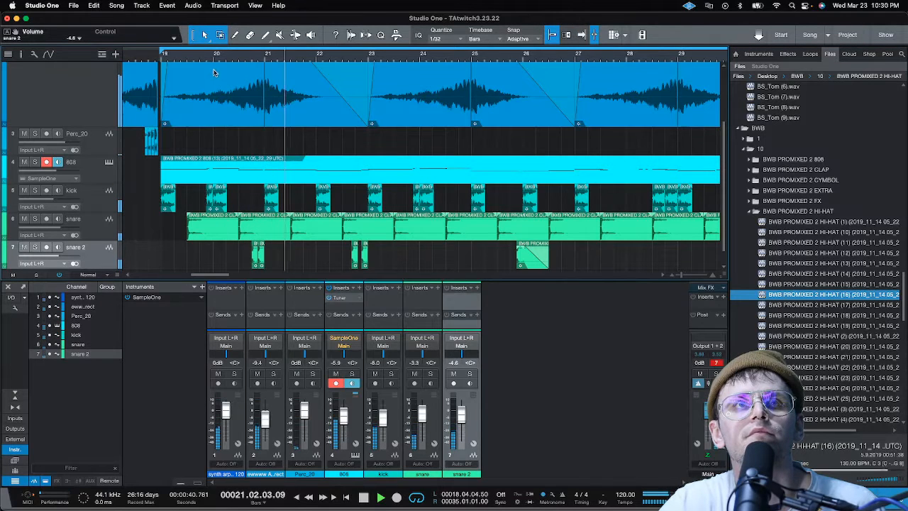
Stop playback and set the loop start to 19.01.01, with the playhead back at bar 19
key("space")
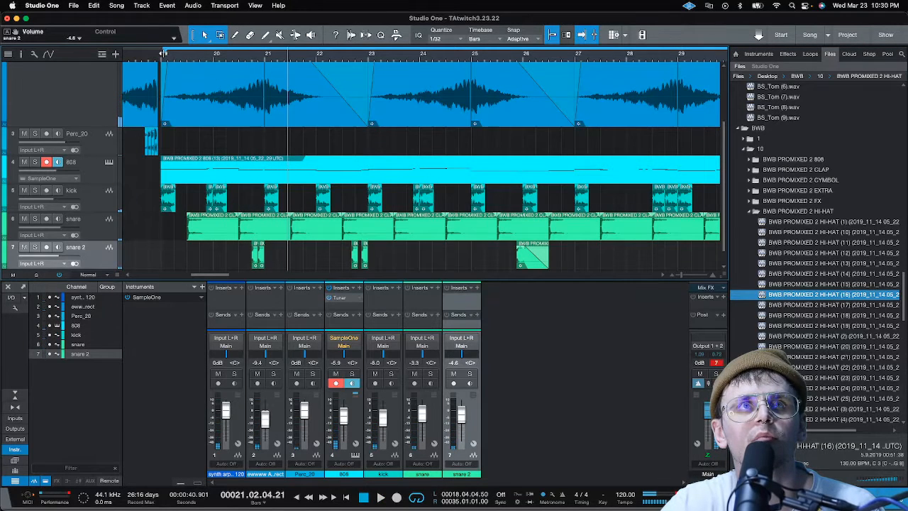
key("space")
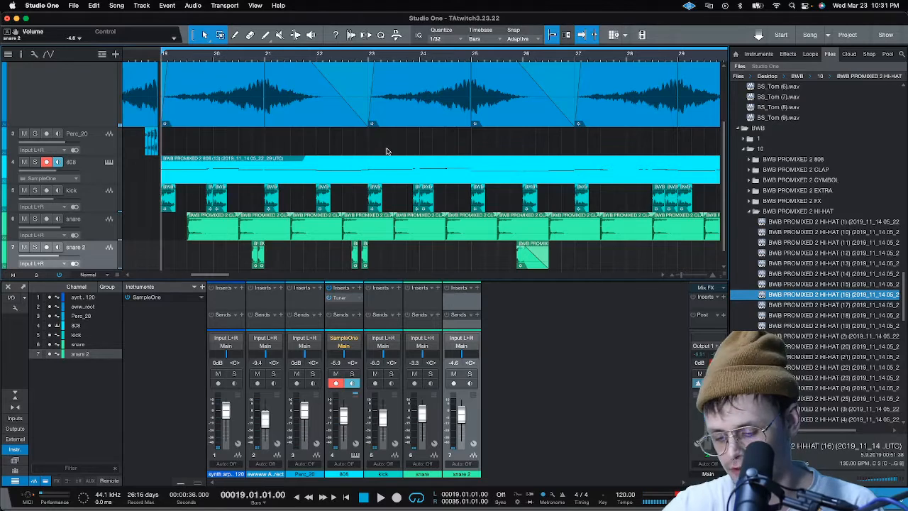
Audition BWB PROMIXED 2 hi-hats 17, 18 and 19 over the beat from bar 19, and return to hi-hat 18
left_click(818, 305)
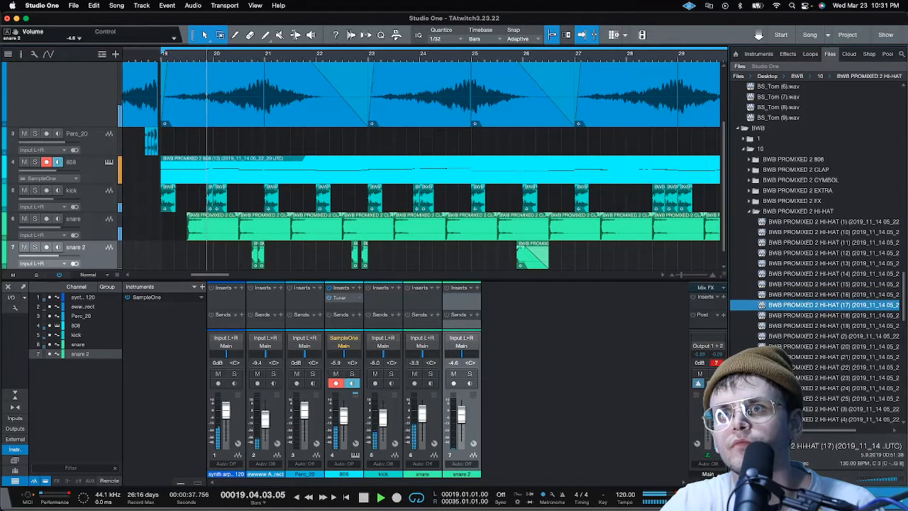
left_click(808, 316)
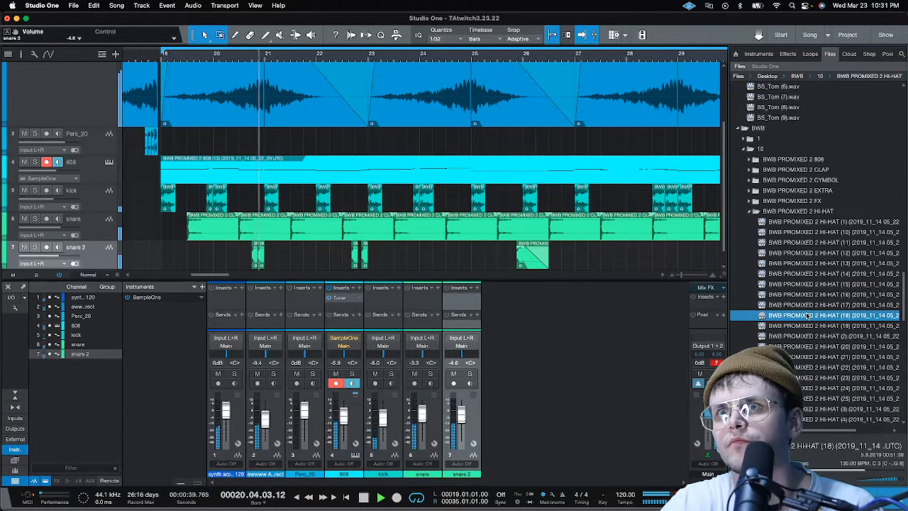
left_click(808, 326)
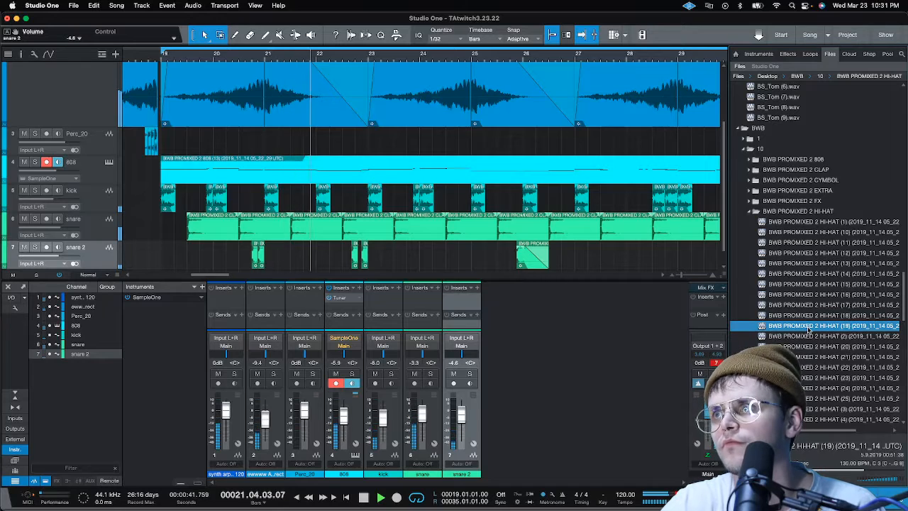
left_click(809, 315)
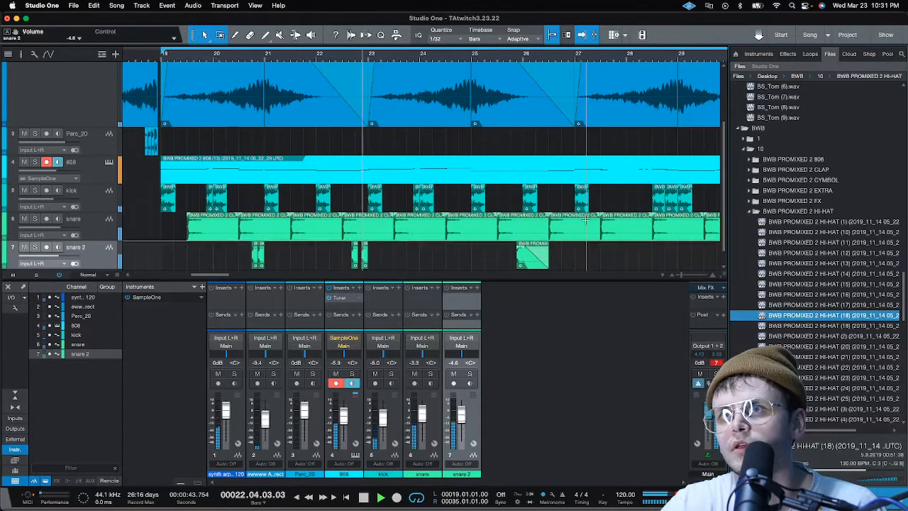
Load BWB PROMIXED 2 HI-HAT (18) into SampleOne on a new track below snare 2, and close the instrument window
scroll(528, 224, "down", 1)
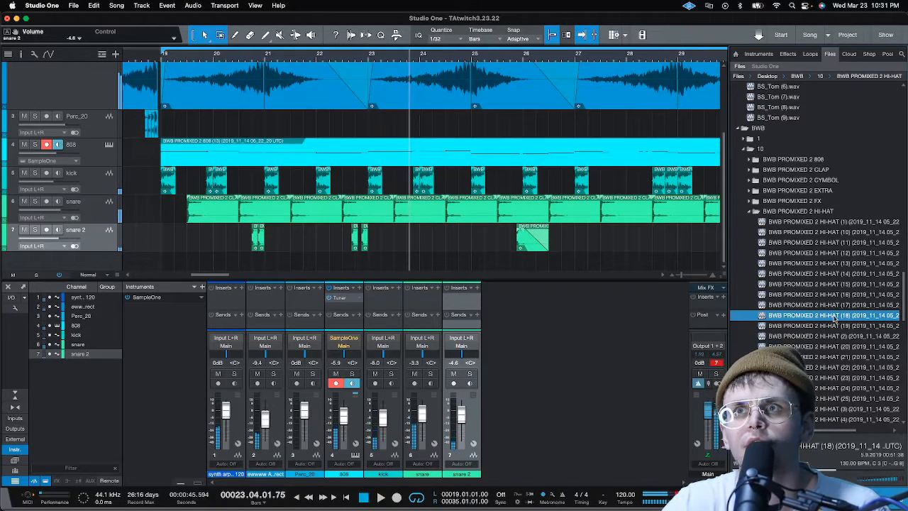
left_click(788, 333)
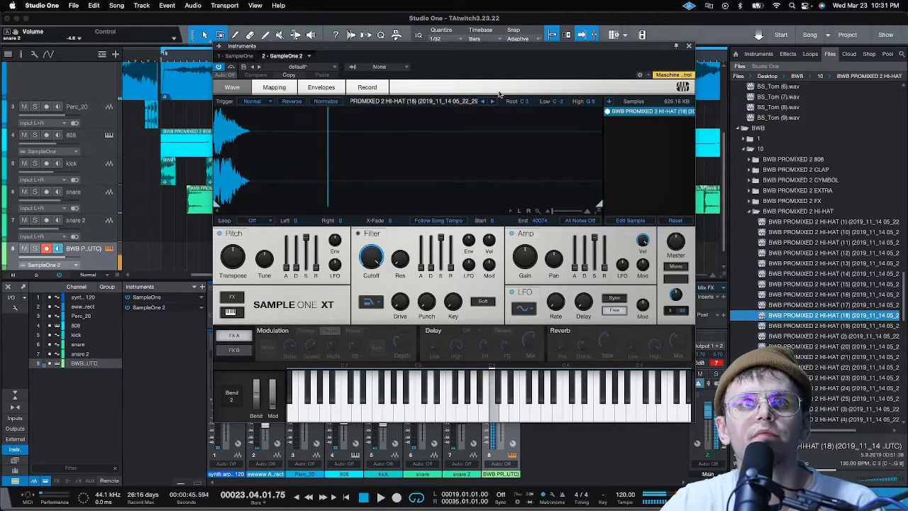
left_click(689, 46)
Record a hi-hat performance on the new SampleOne 2 track starting from bar 19, and stop the transport
left_click(154, 57)
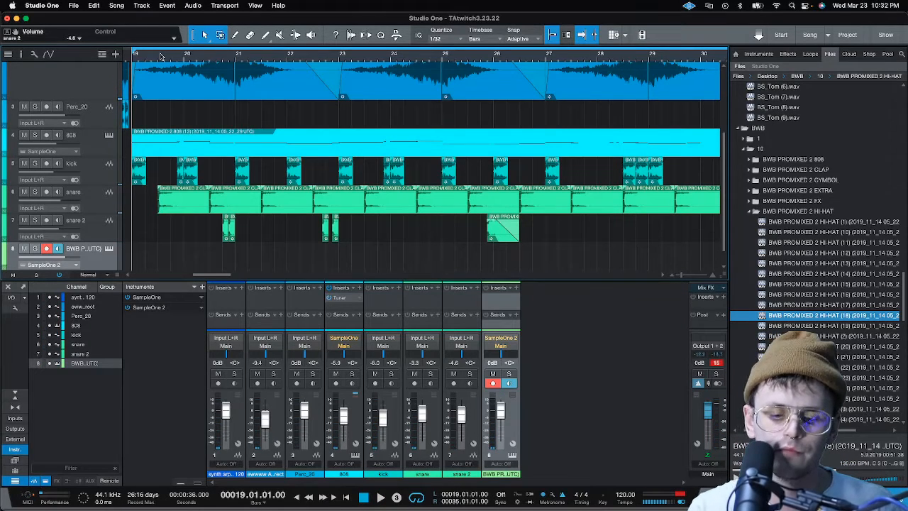
key("KP_Multiply")
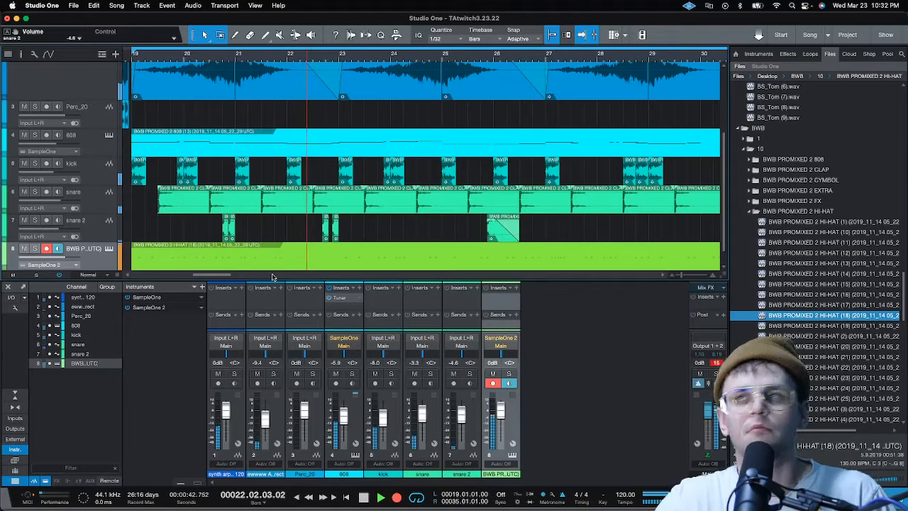
key("space")
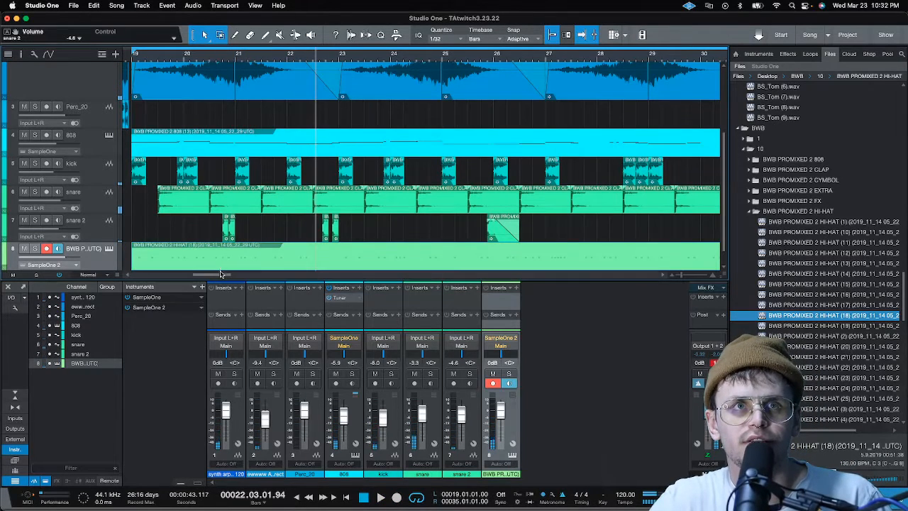
Open the recorded hi-hat part for note editing and try quantizing all its notes to 1/32 triplets, checking playback from bar 19
double_click(196, 270)
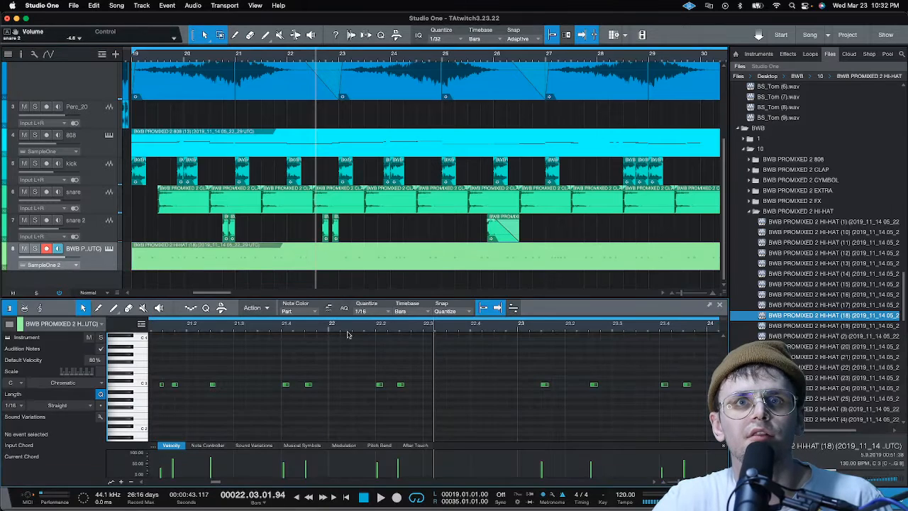
left_click(388, 313)
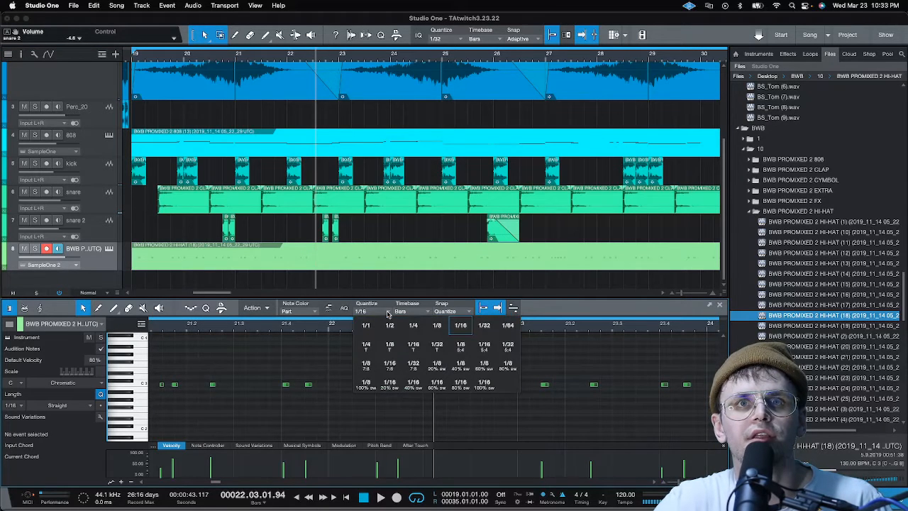
left_click(446, 347)
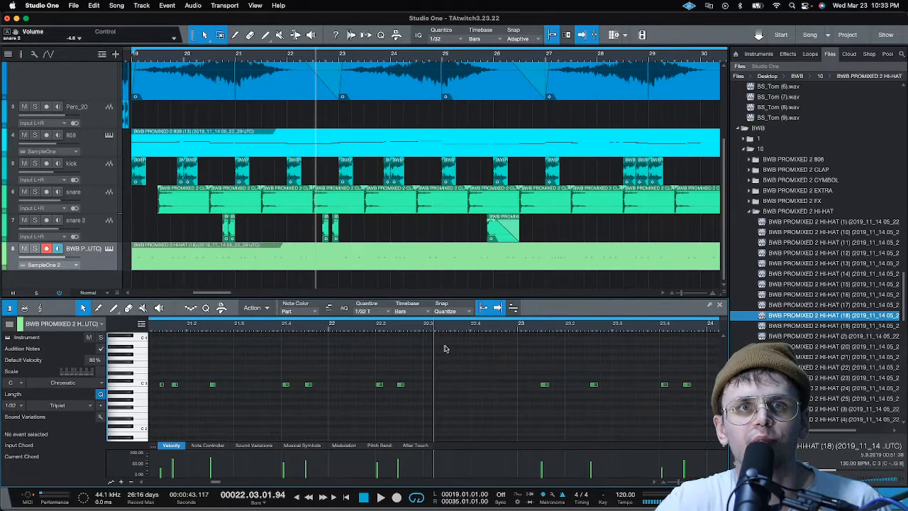
scroll(329, 331, "down", 10)
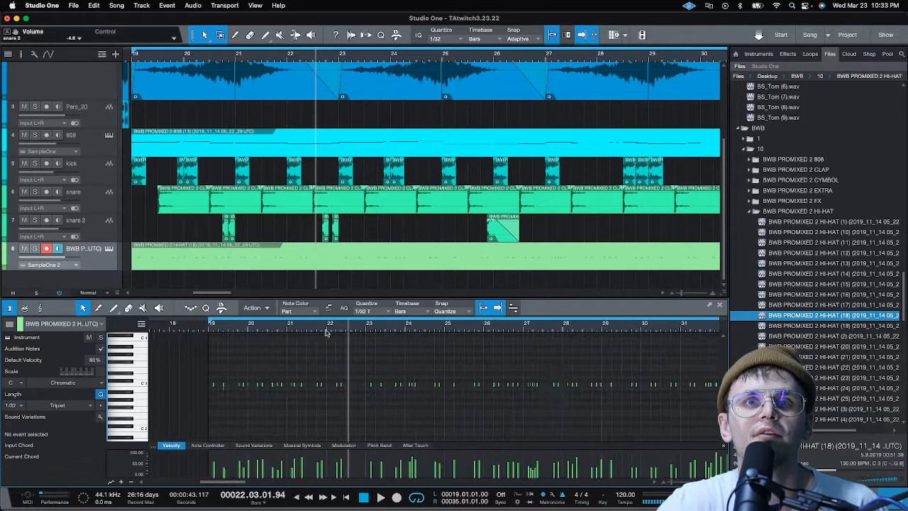
left_click_drag(603, 401, 257, 373)
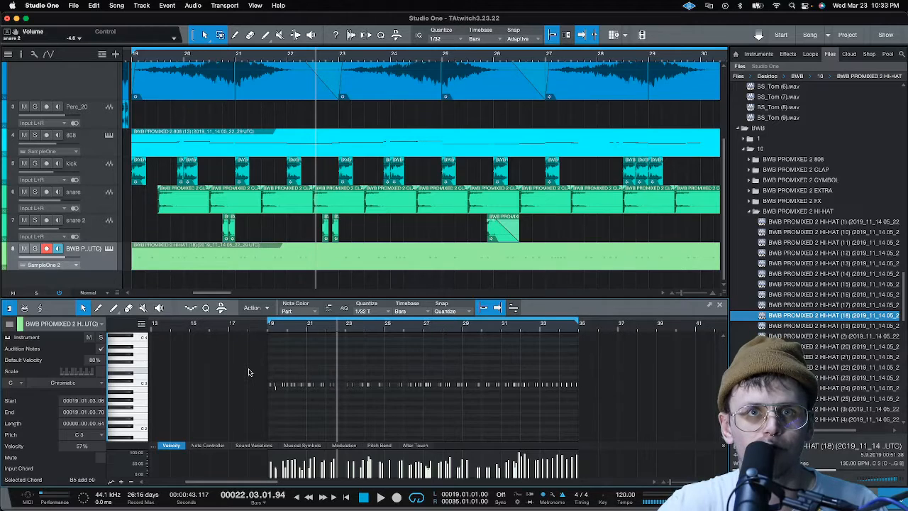
key("q")
left_click(264, 331)
key("space")
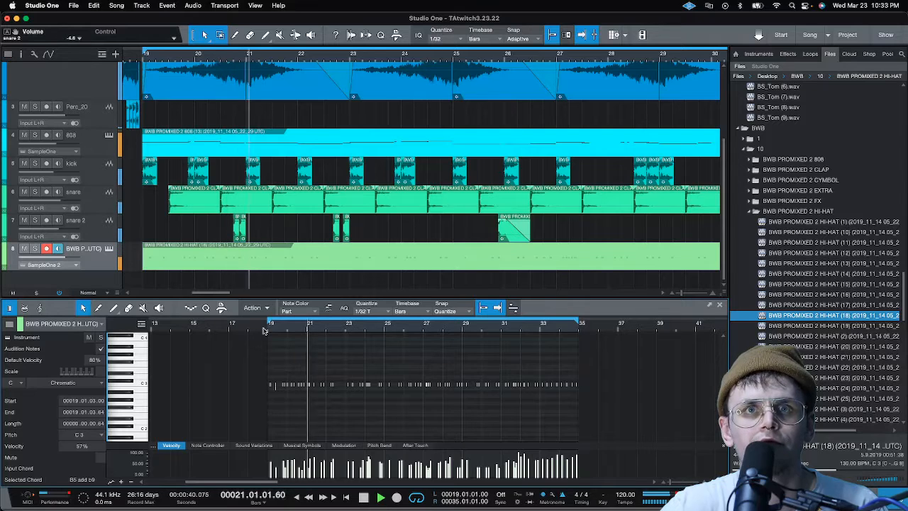
key("space")
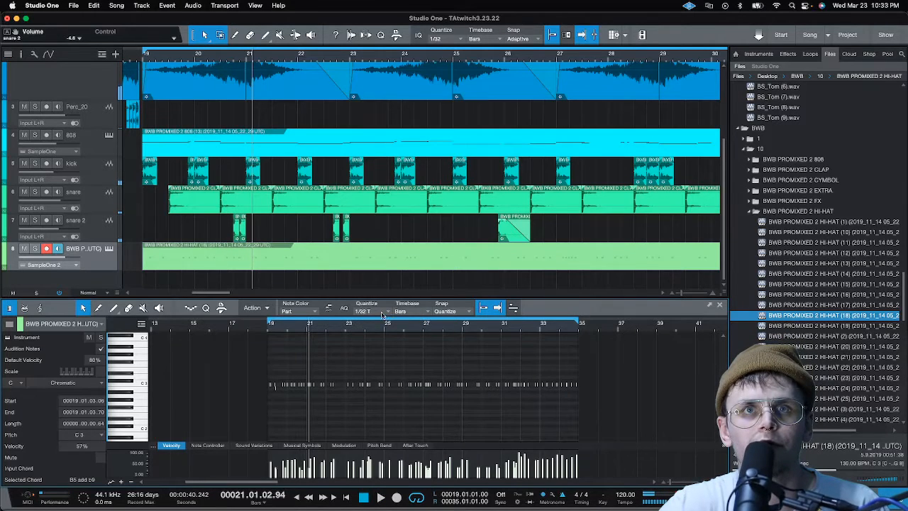
Try quantizing all the hi-hat notes to straight 1/32 with playback from bar 19, and undo the quantization
left_click(383, 314)
left_click(487, 328)
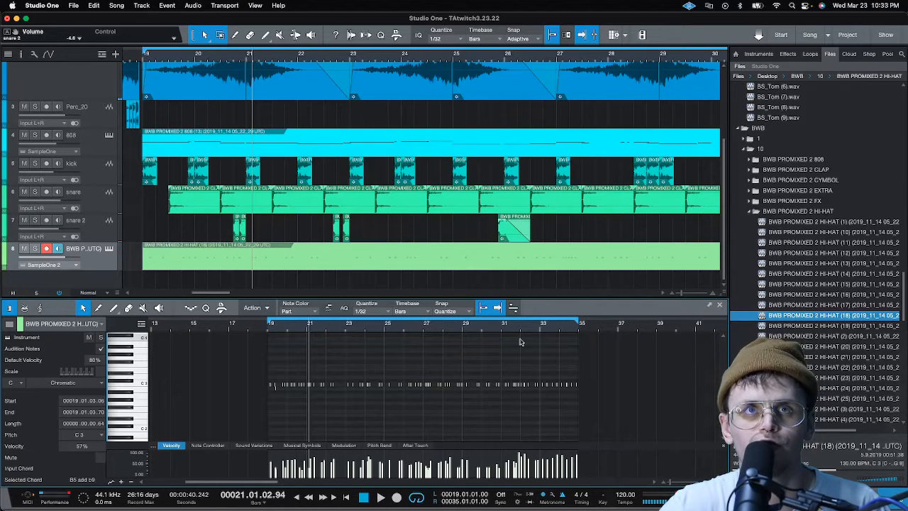
key("q")
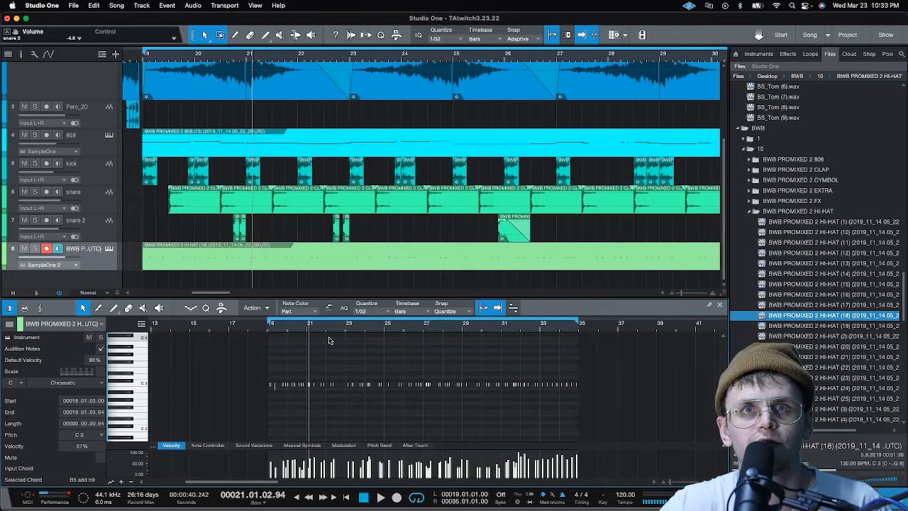
left_click(263, 328)
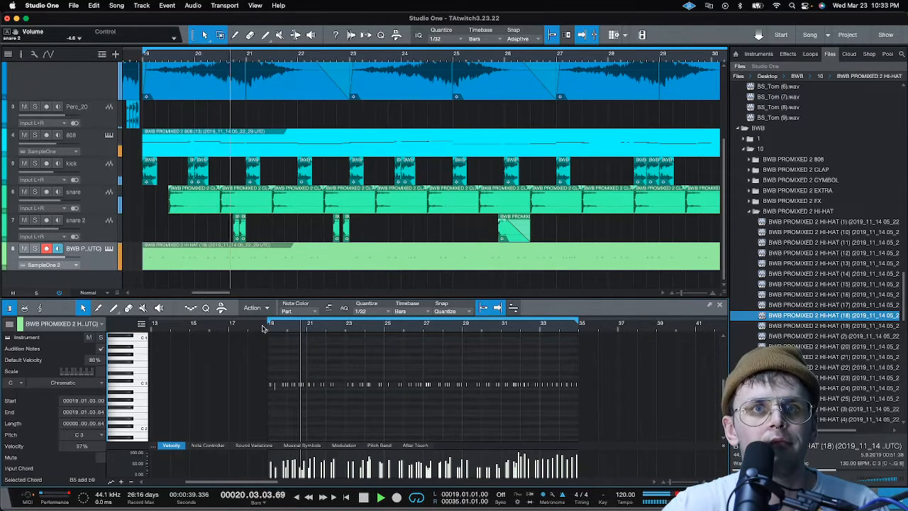
key("space")
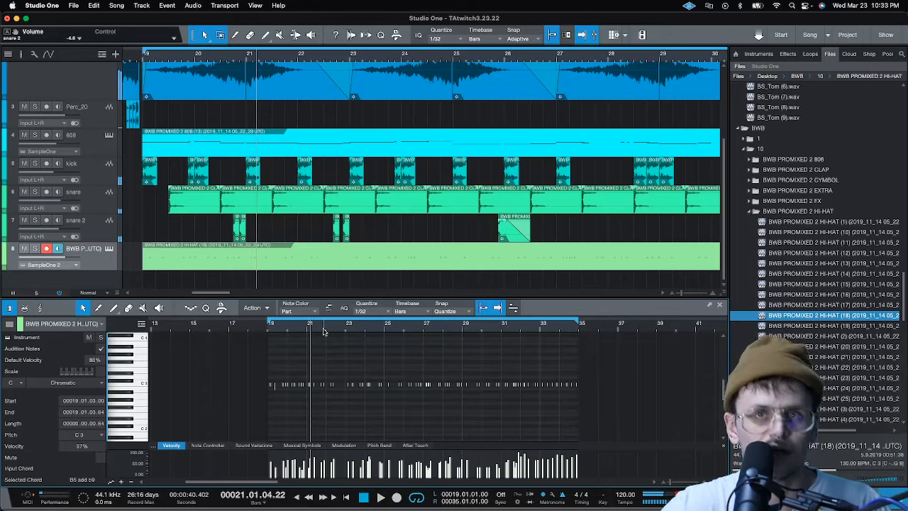
key("super+z")
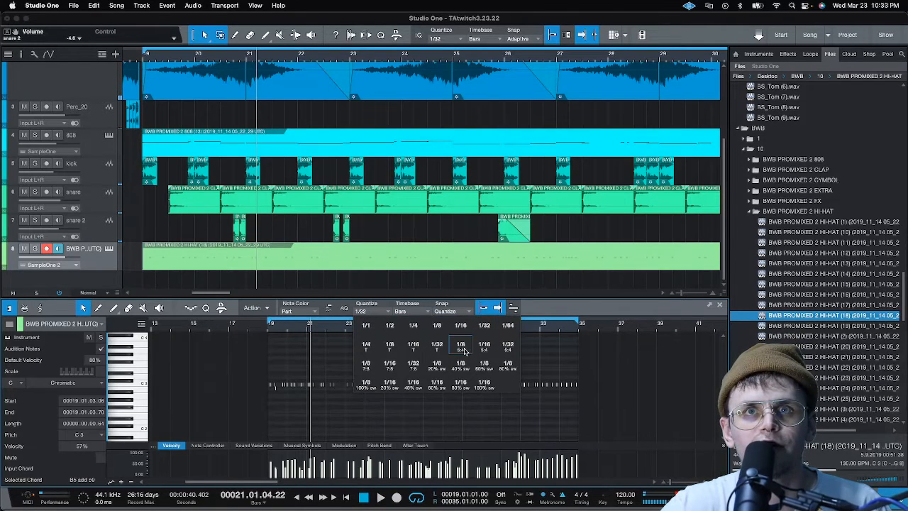
Try quantizing all the hi-hat notes to 1/16 triplets, and check the timing from bar 19
left_click(414, 347)
key("q")
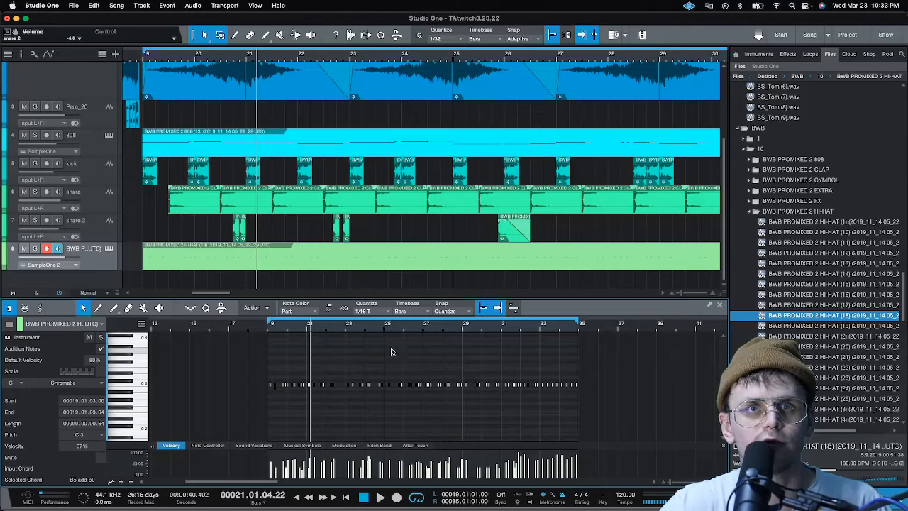
left_click(268, 329)
key("space")
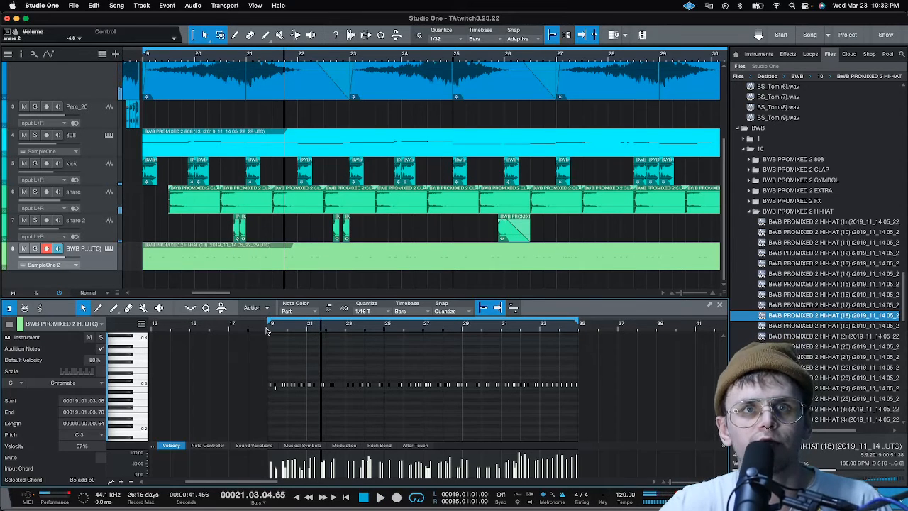
Delete the stray short B2 note beneath the second C3 hi-hat note in bar 19
left_click(298, 368)
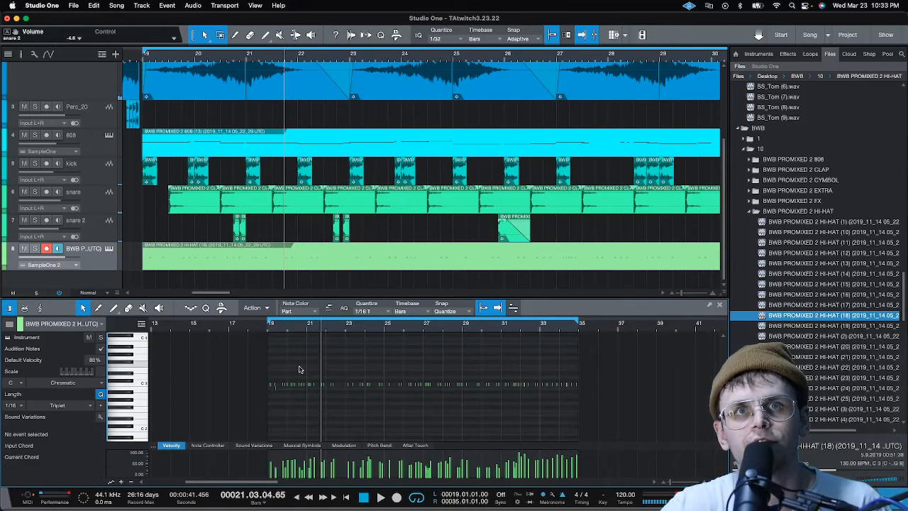
scroll(273, 332, "up", 10)
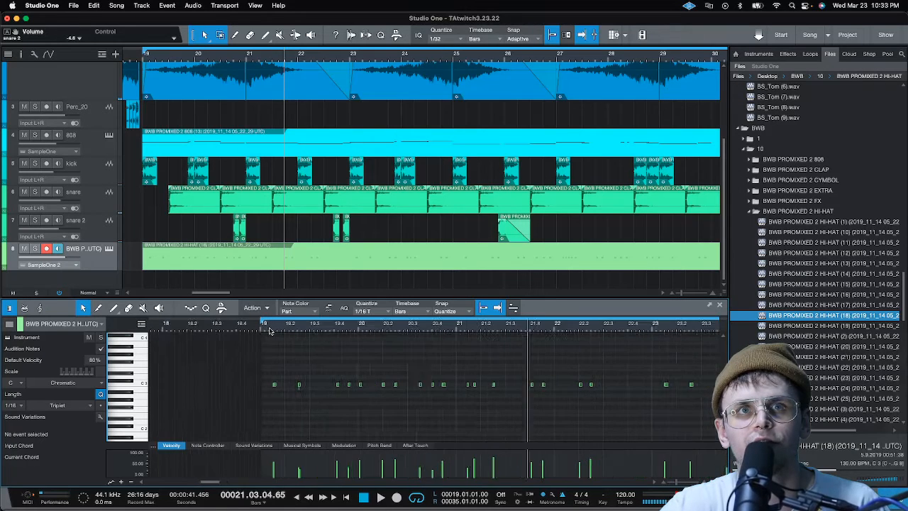
scroll(270, 331, "up", 2)
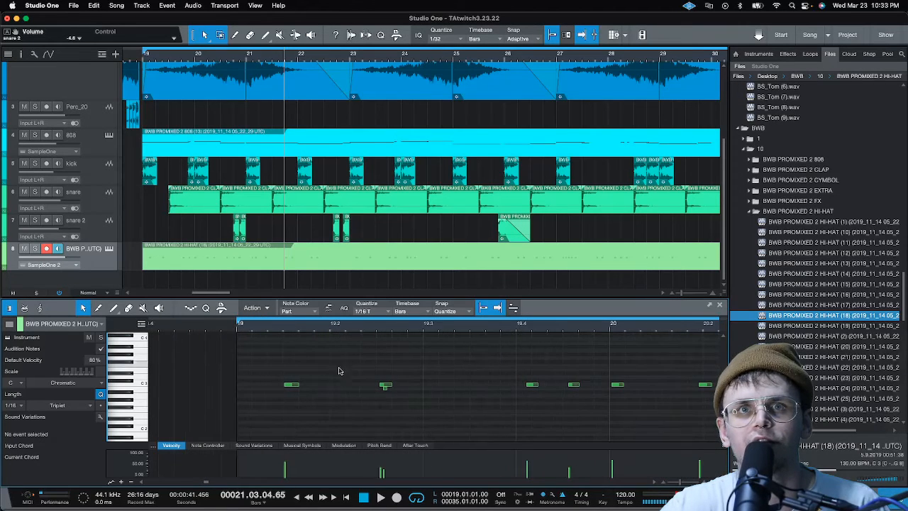
left_click(385, 390)
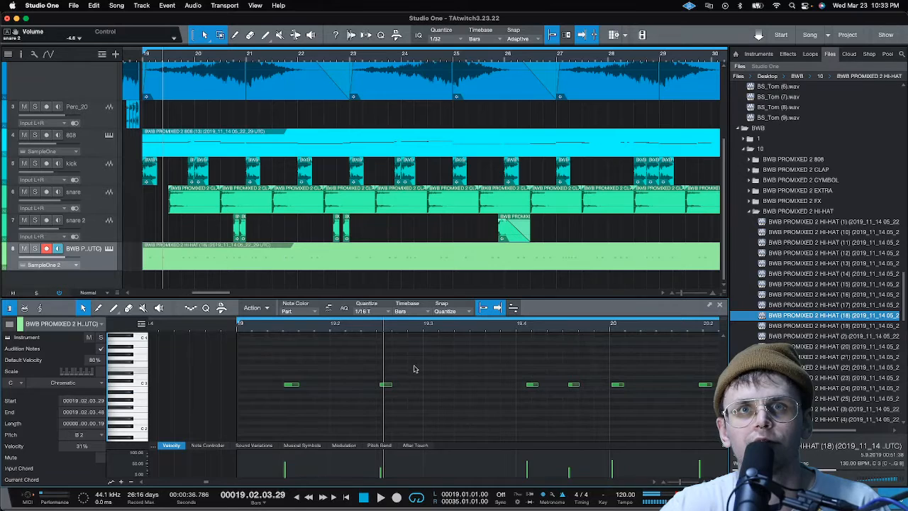
Set the note editor's quantize grid to 1/32, move the second hi-hat note to 19.02.03.00, and check it in playback
left_click(388, 312)
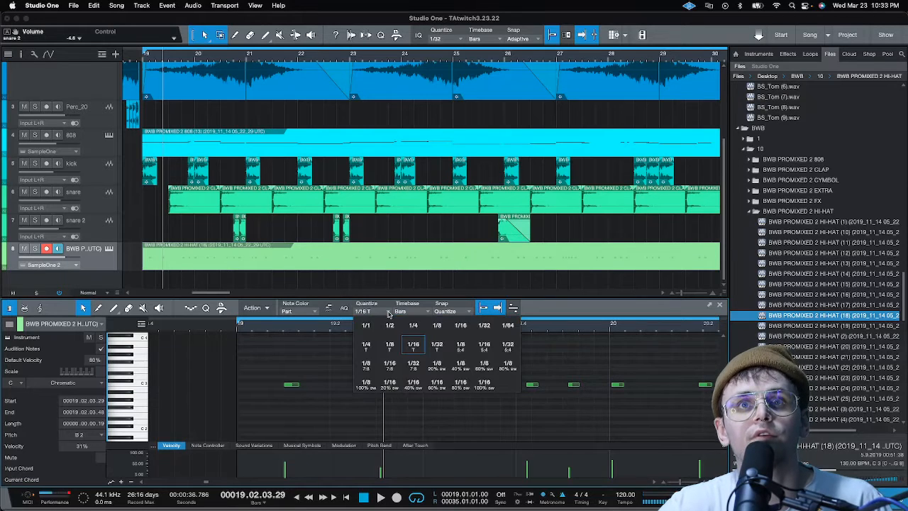
left_click(484, 326)
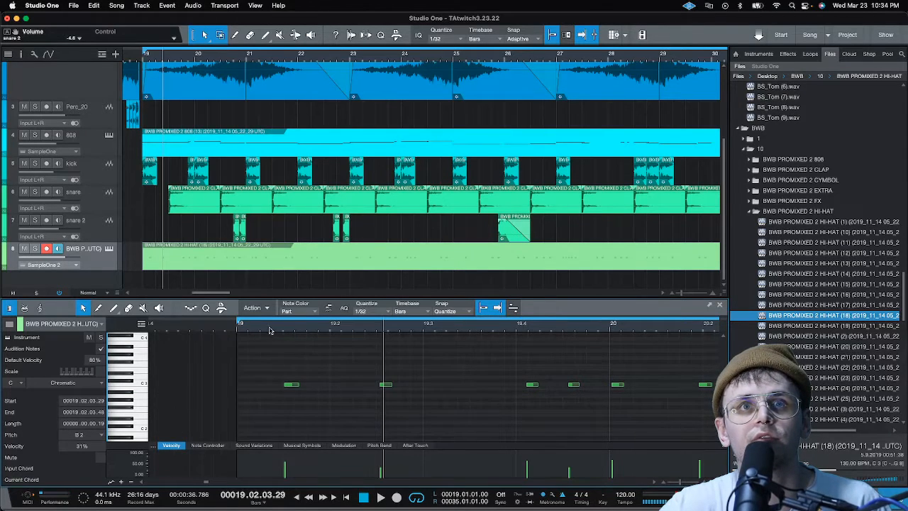
key("space")
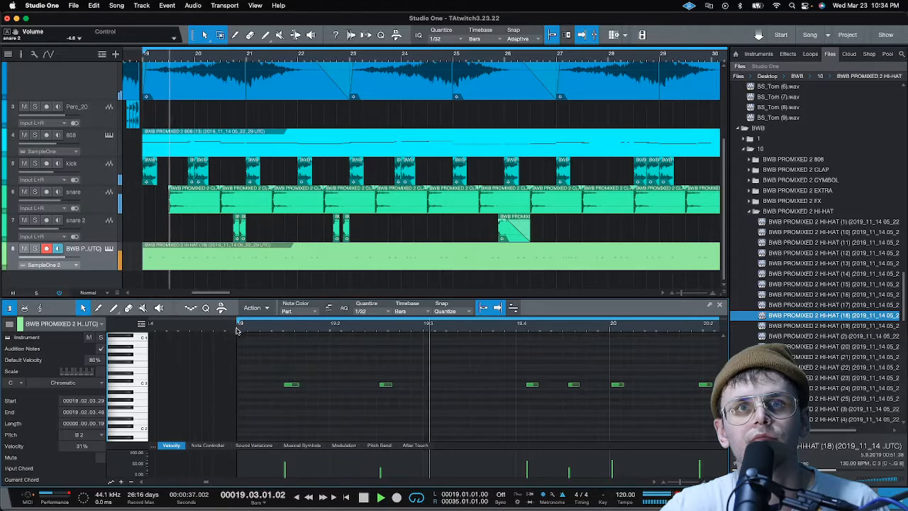
left_click_drag(389, 387, 387, 388)
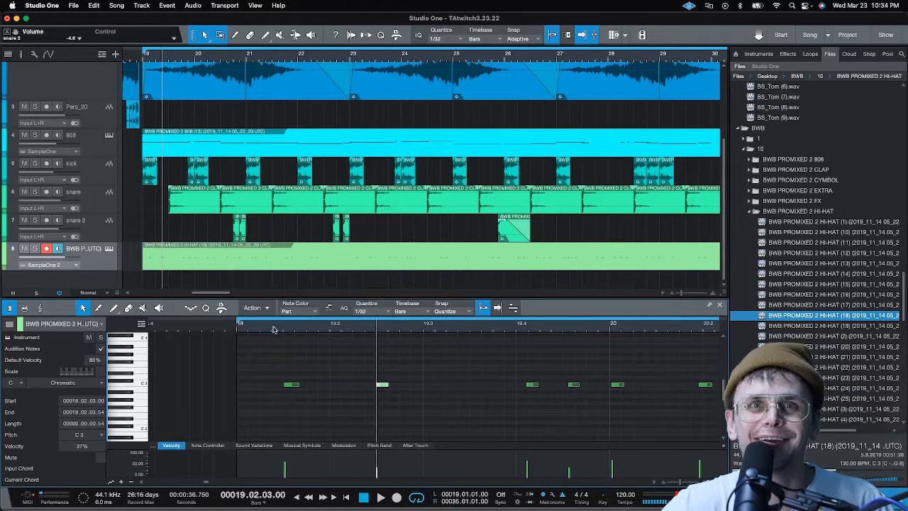
key("space")
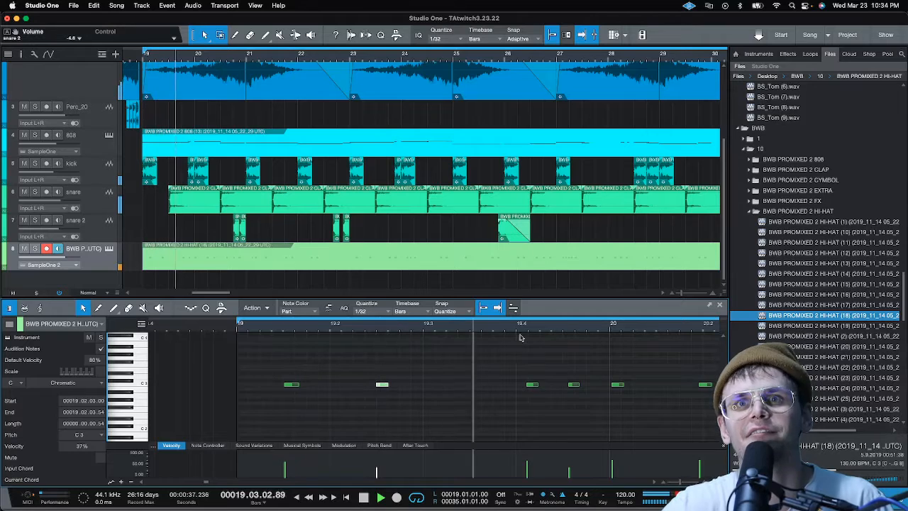
key("space")
Move the third hi-hat note to 19.04.01.50 and the hi-hat note just after bar 20's downbeat to 20.01.01.00
left_click(534, 386)
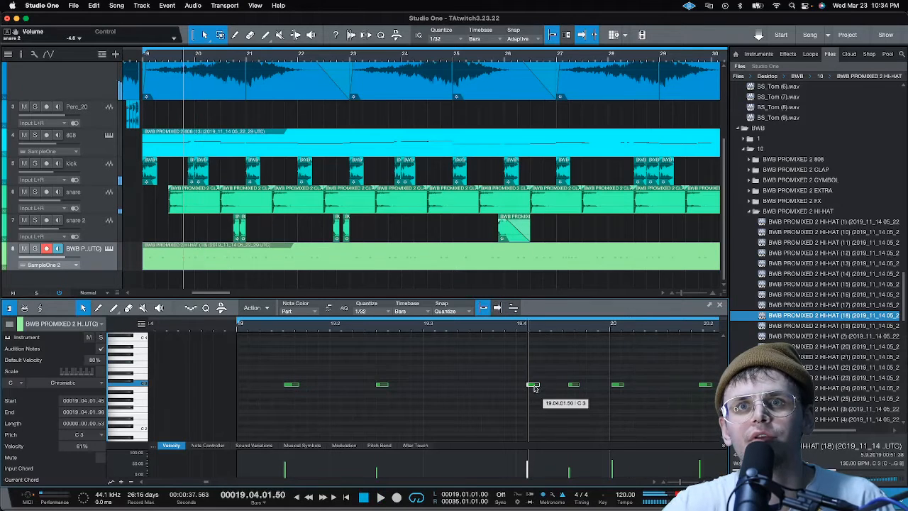
left_click(574, 385)
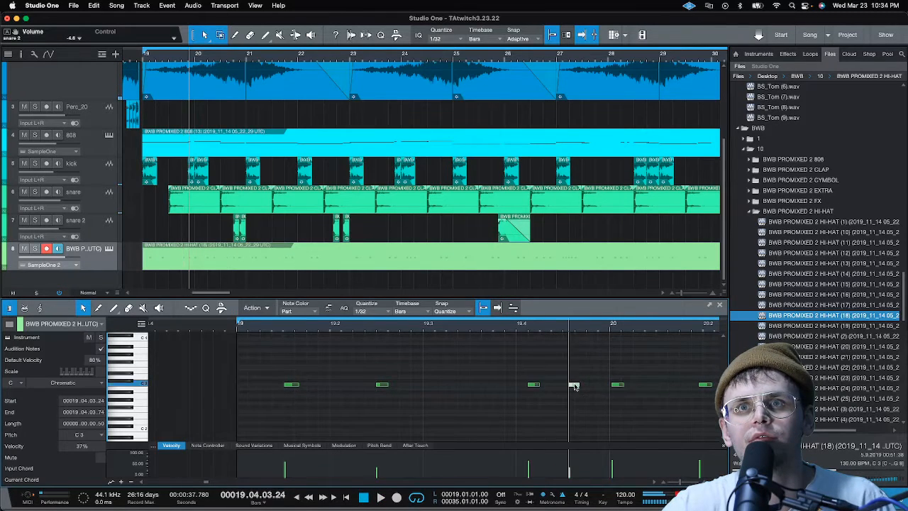
left_click(610, 385)
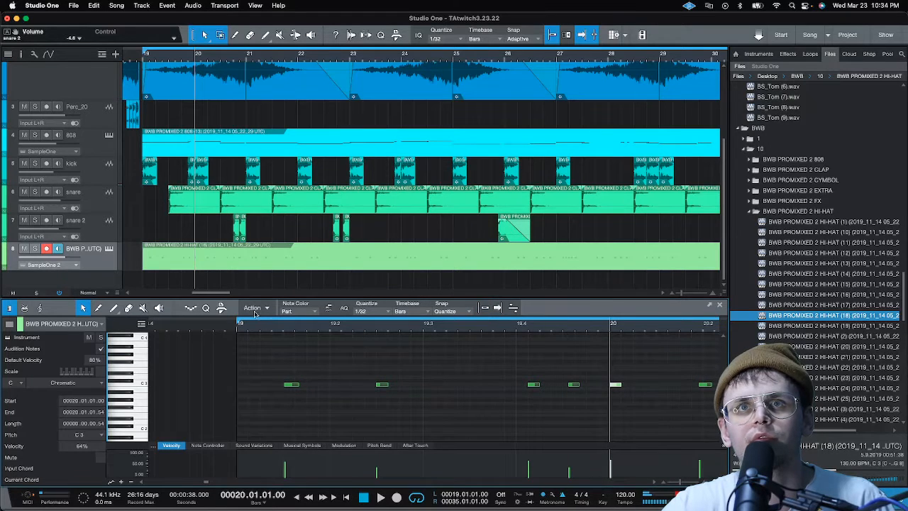
Move the third hi-hat note in bar 19 to 19.04.01.31 and check the timing in playback
left_click(235, 325)
key("space")
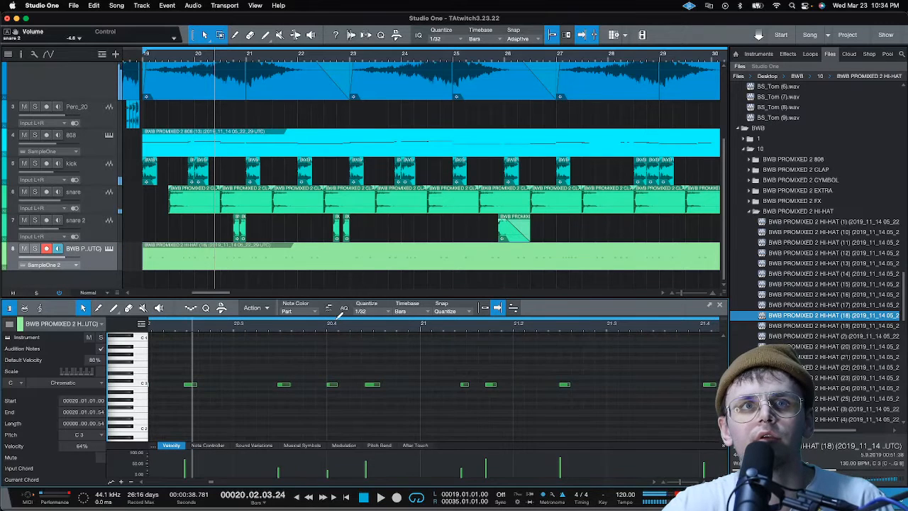
scroll(338, 320, "down", 1)
scroll(307, 328, "down", 6)
scroll(239, 324, "up", 8)
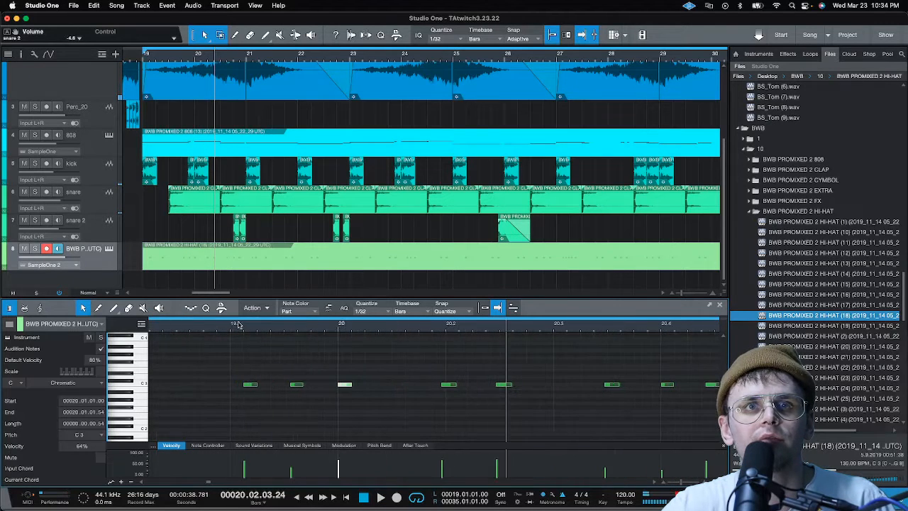
left_click_drag(251, 386, 247, 388)
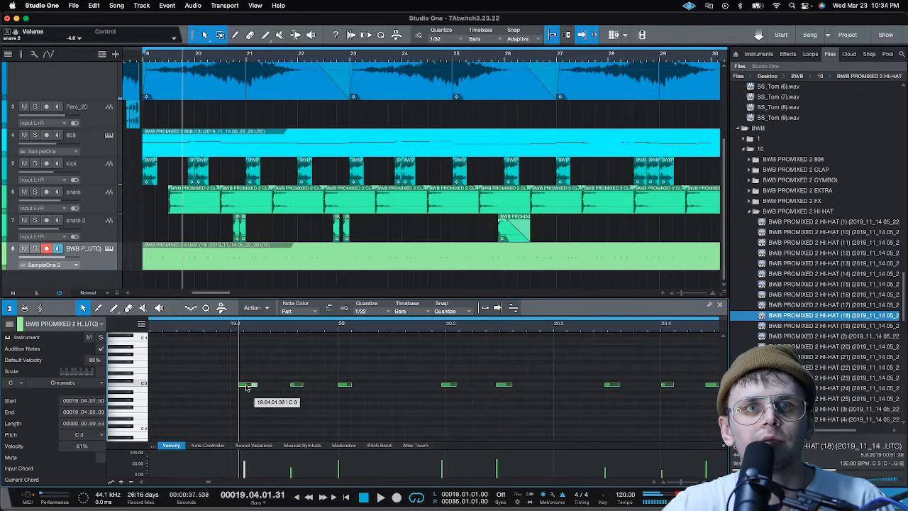
left_click(168, 328)
key("space")
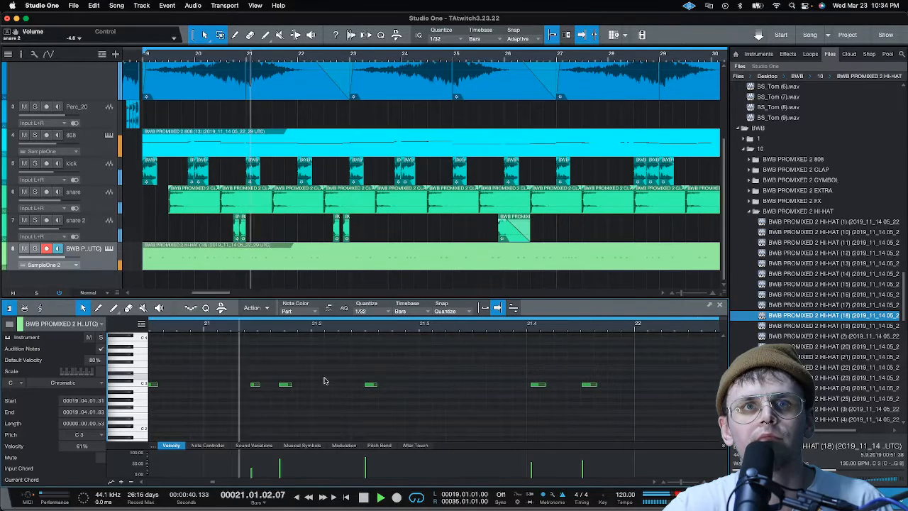
key("space")
scroll(315, 327, "down", 8)
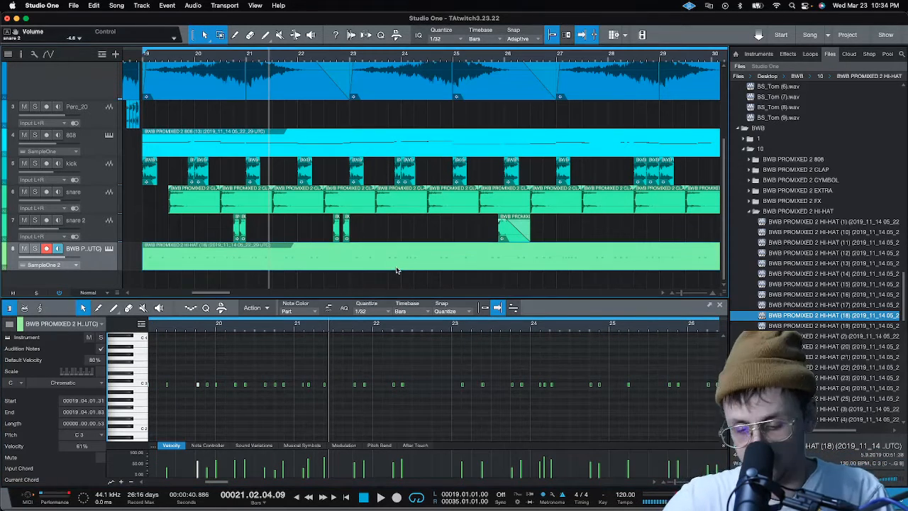
Delete the hi-hat part and record a new hi-hat take on the same track from bar 19
key("Delete")
key("comma")
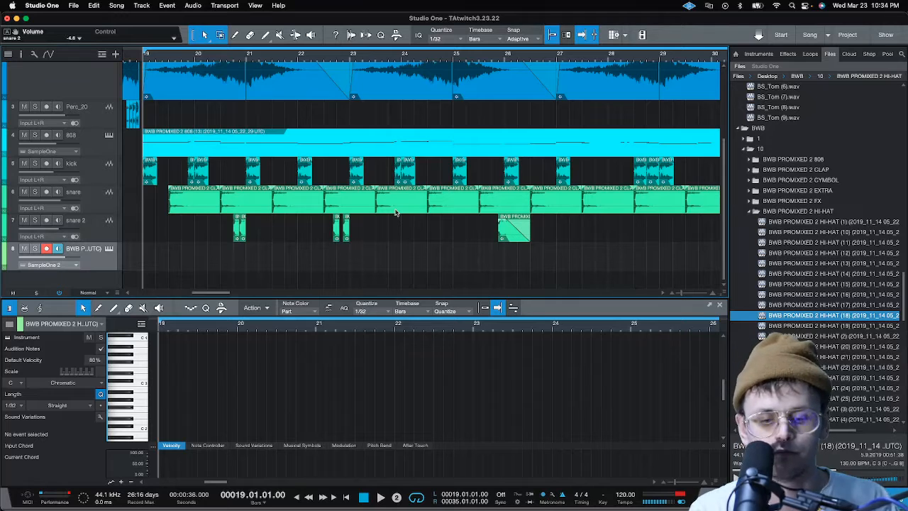
key("KP_Multiply")
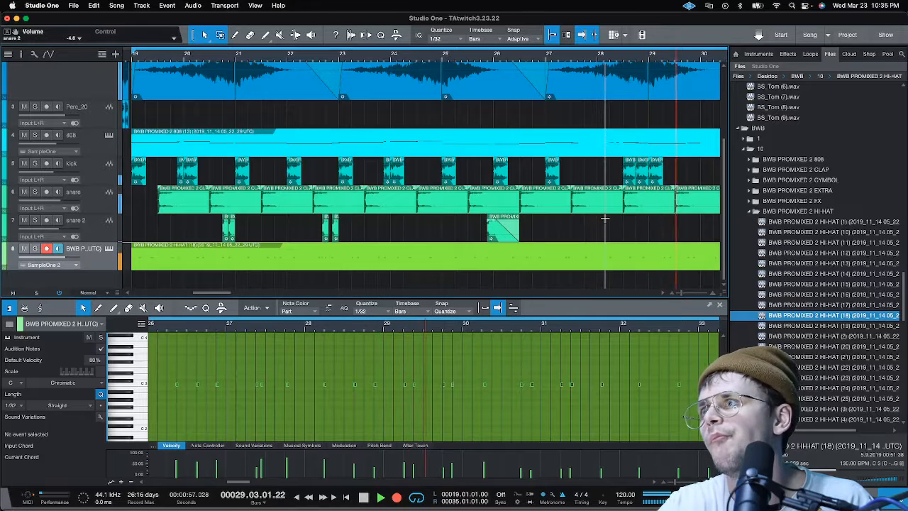
key("space")
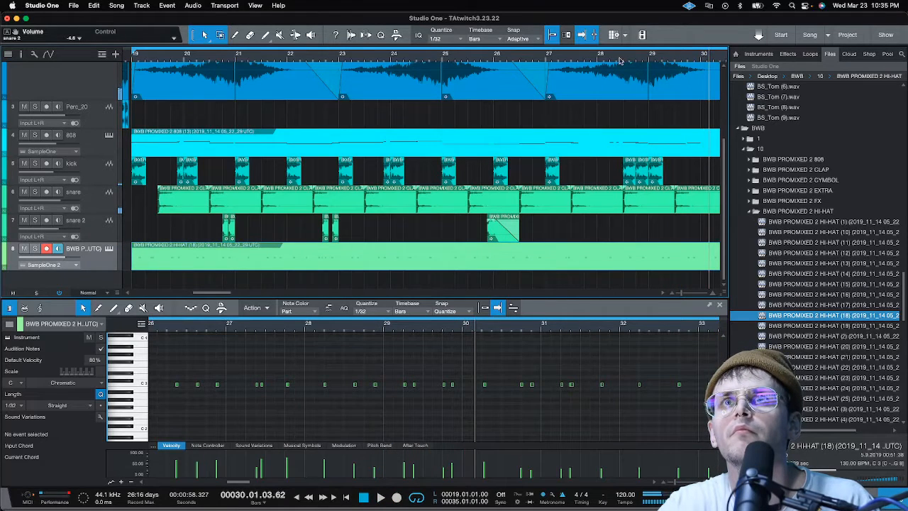
Examine the kick hits from bar 28 and the newly recorded hi-hat notes across the part
left_click_drag(687, 180, 613, 178)
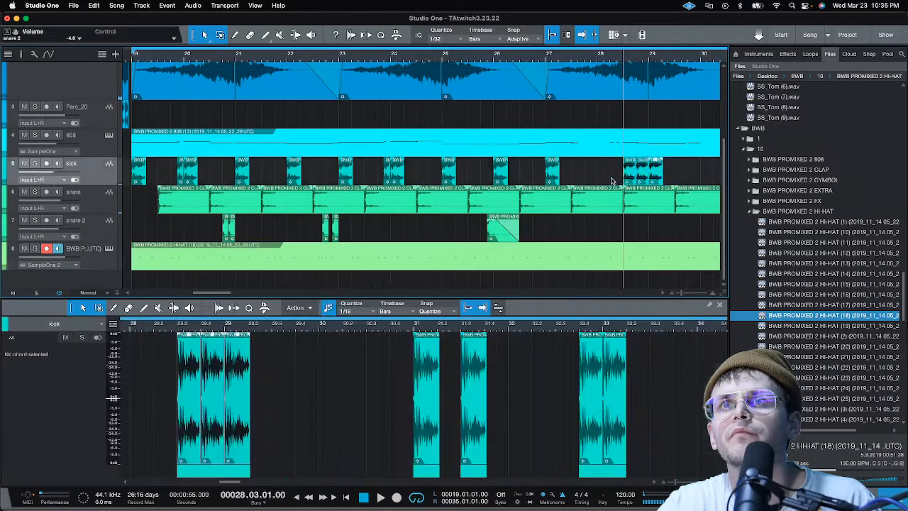
left_click(518, 101)
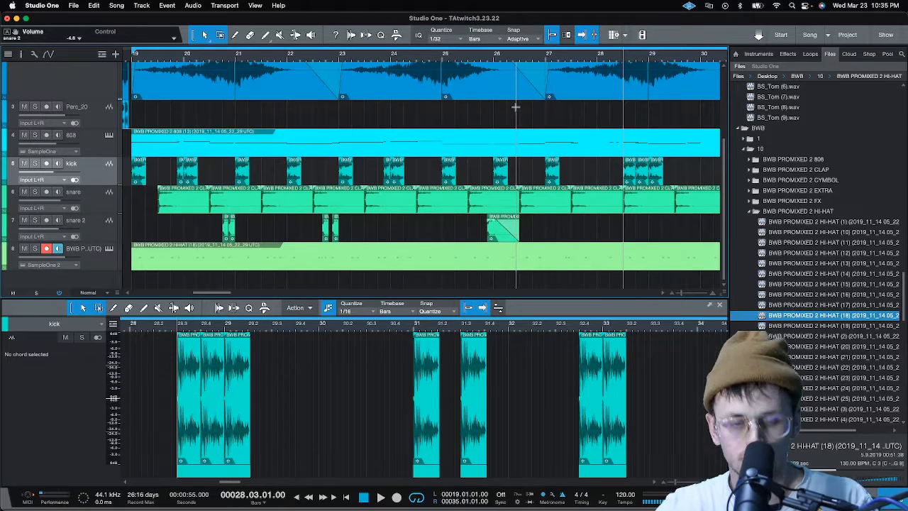
left_click(192, 267)
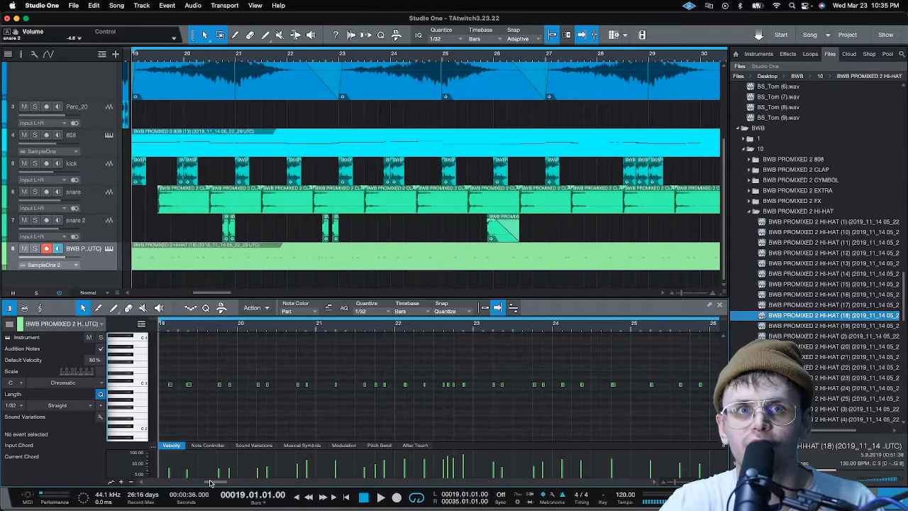
left_click_drag(212, 483, 242, 481)
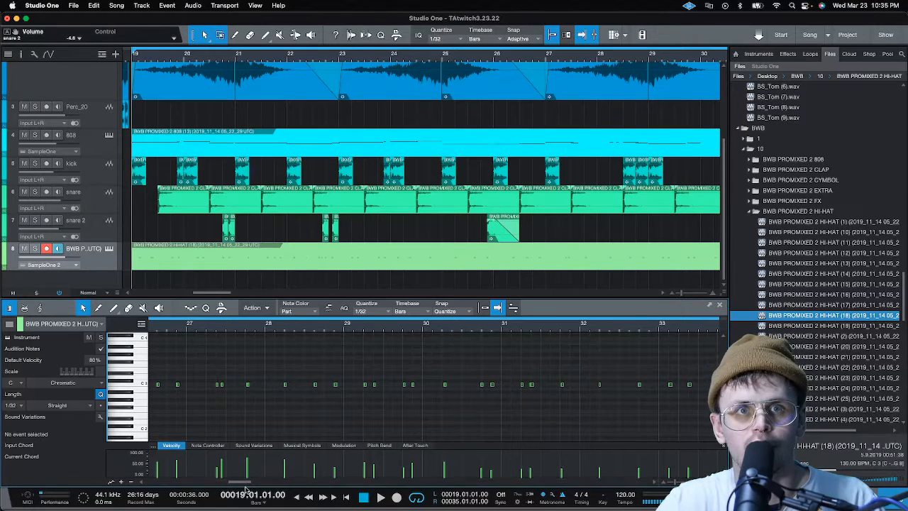
mouse_move(246, 488)
left_mouse_down()
mouse_move(216, 484)
mouse_move(230, 484)
left_mouse_up()
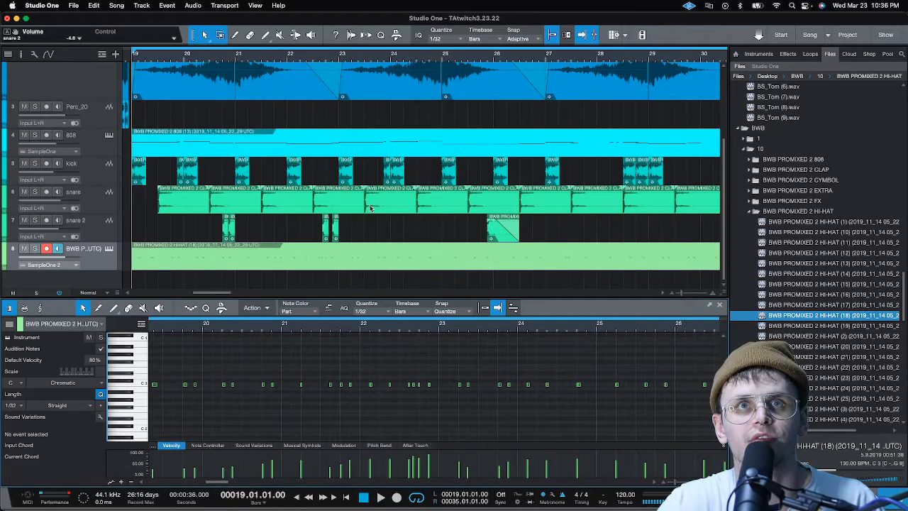
scroll(493, 217, "down", 1)
scroll(527, 59, "down", 5)
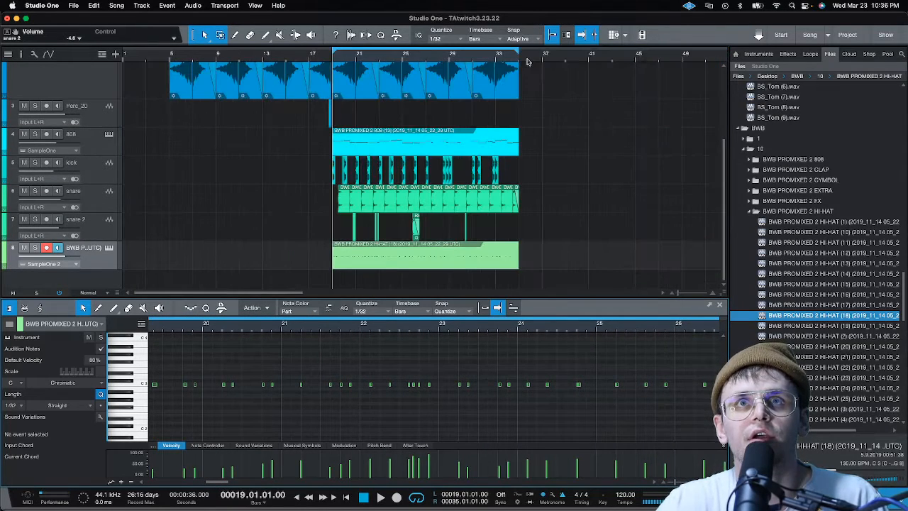